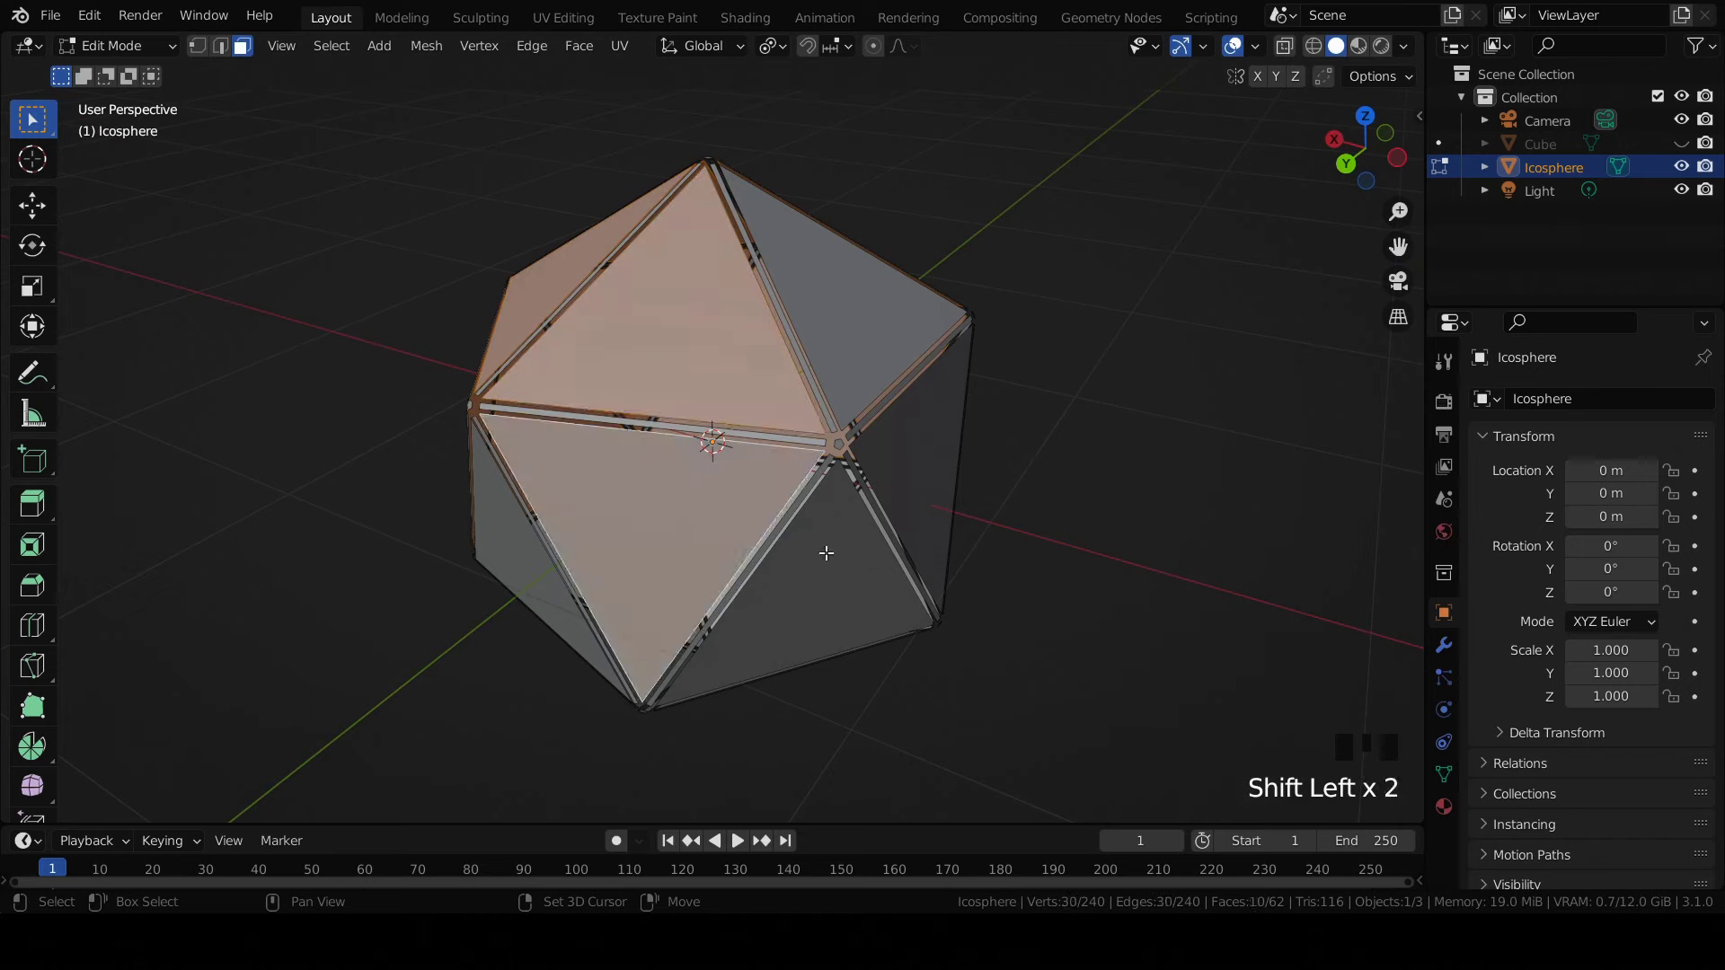
Step: Add the remaining large triangular faces around the icosphere to the selection, so that all 20 are selected
left_click(871, 309, "shift")
left_click(490, 562, "shift")
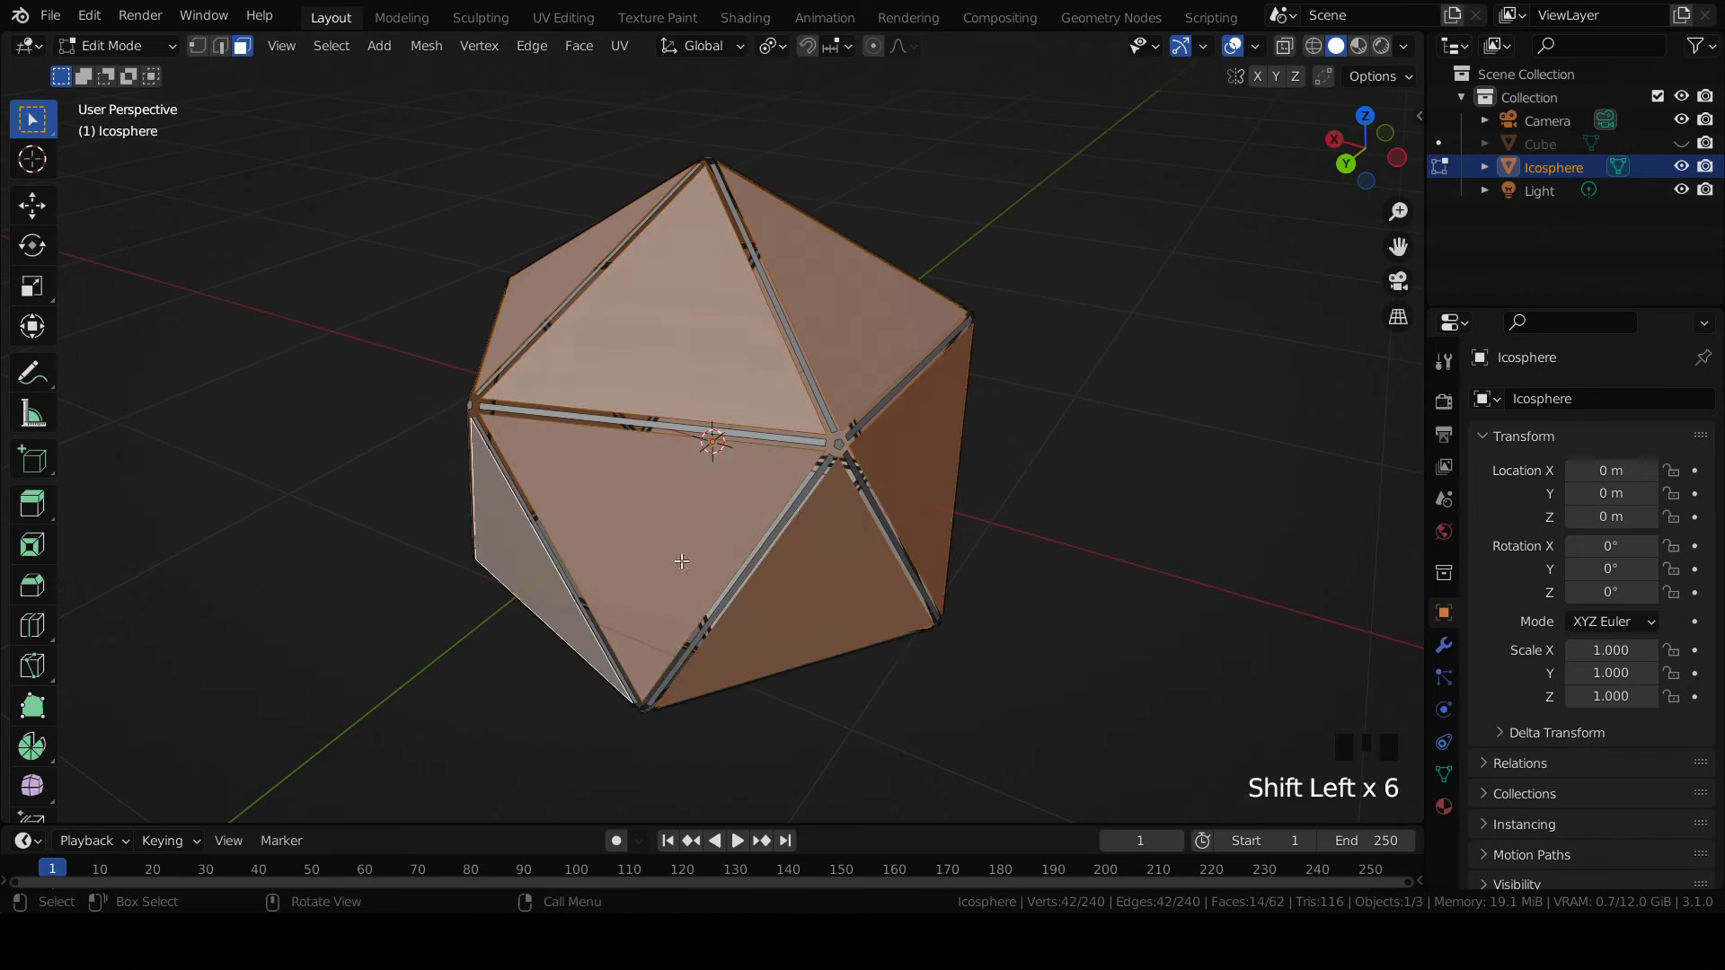
middle_click_drag(490, 561, 795, 476)
left_click(800, 473, "shift")
left_click(878, 574, "shift")
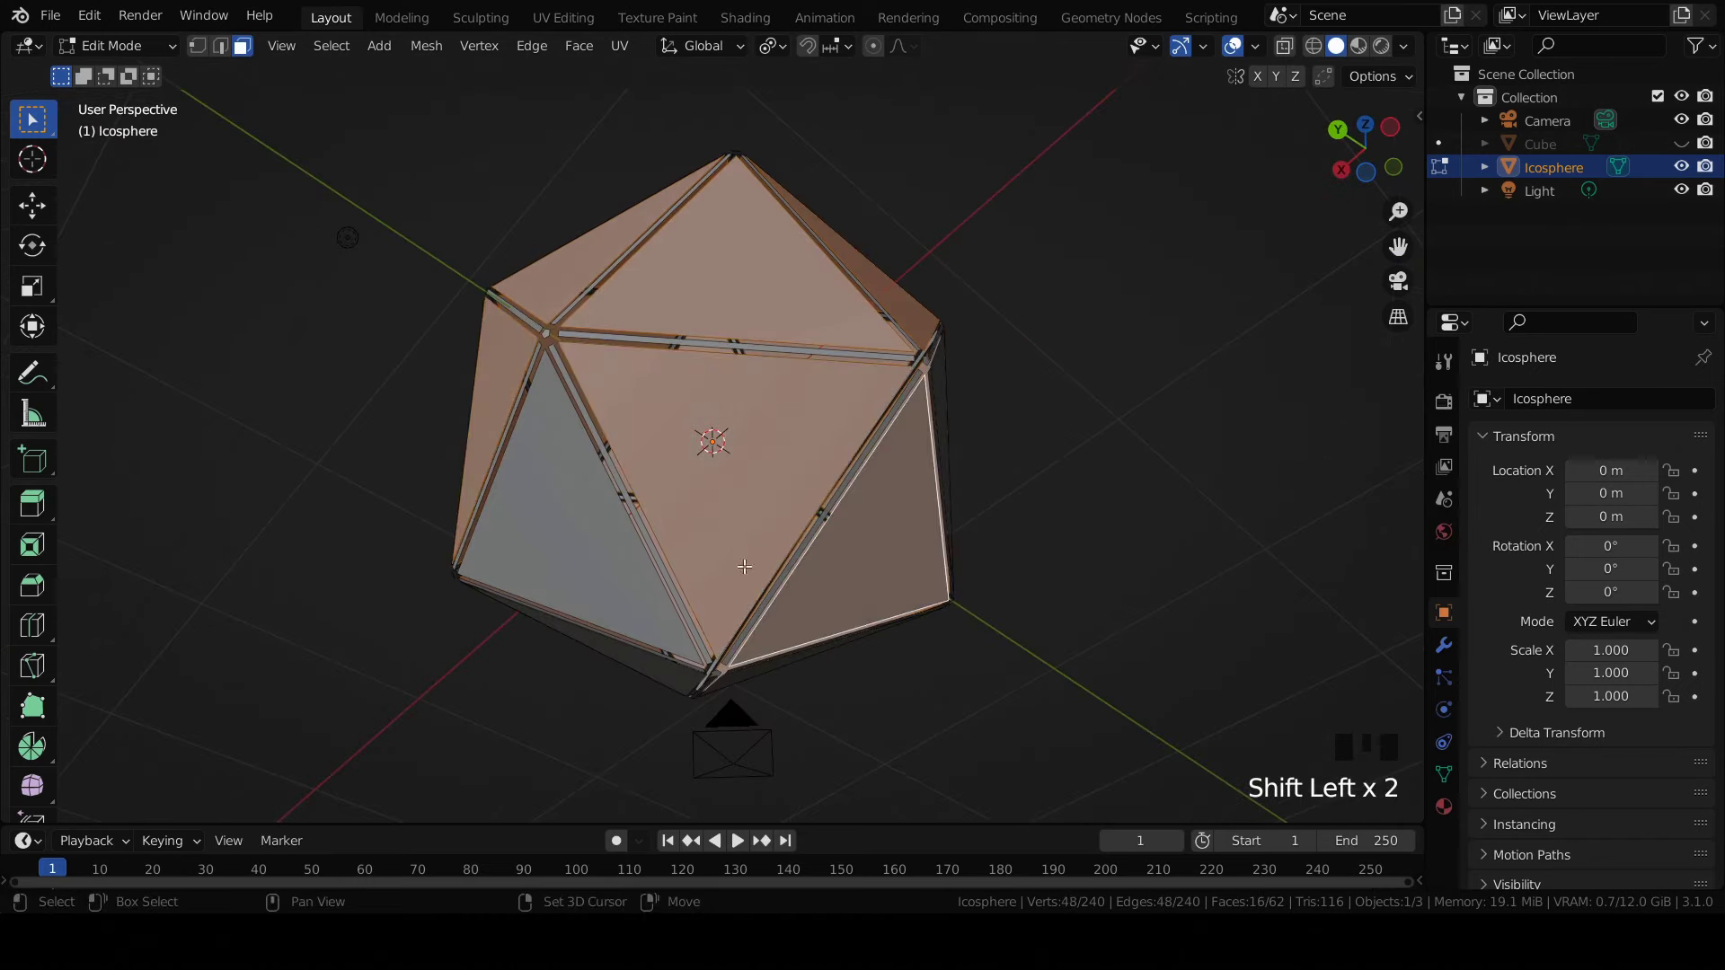
left_click(585, 533, "shift")
middle_click_drag(585, 533, 771, 444)
left_click(771, 444, "shift")
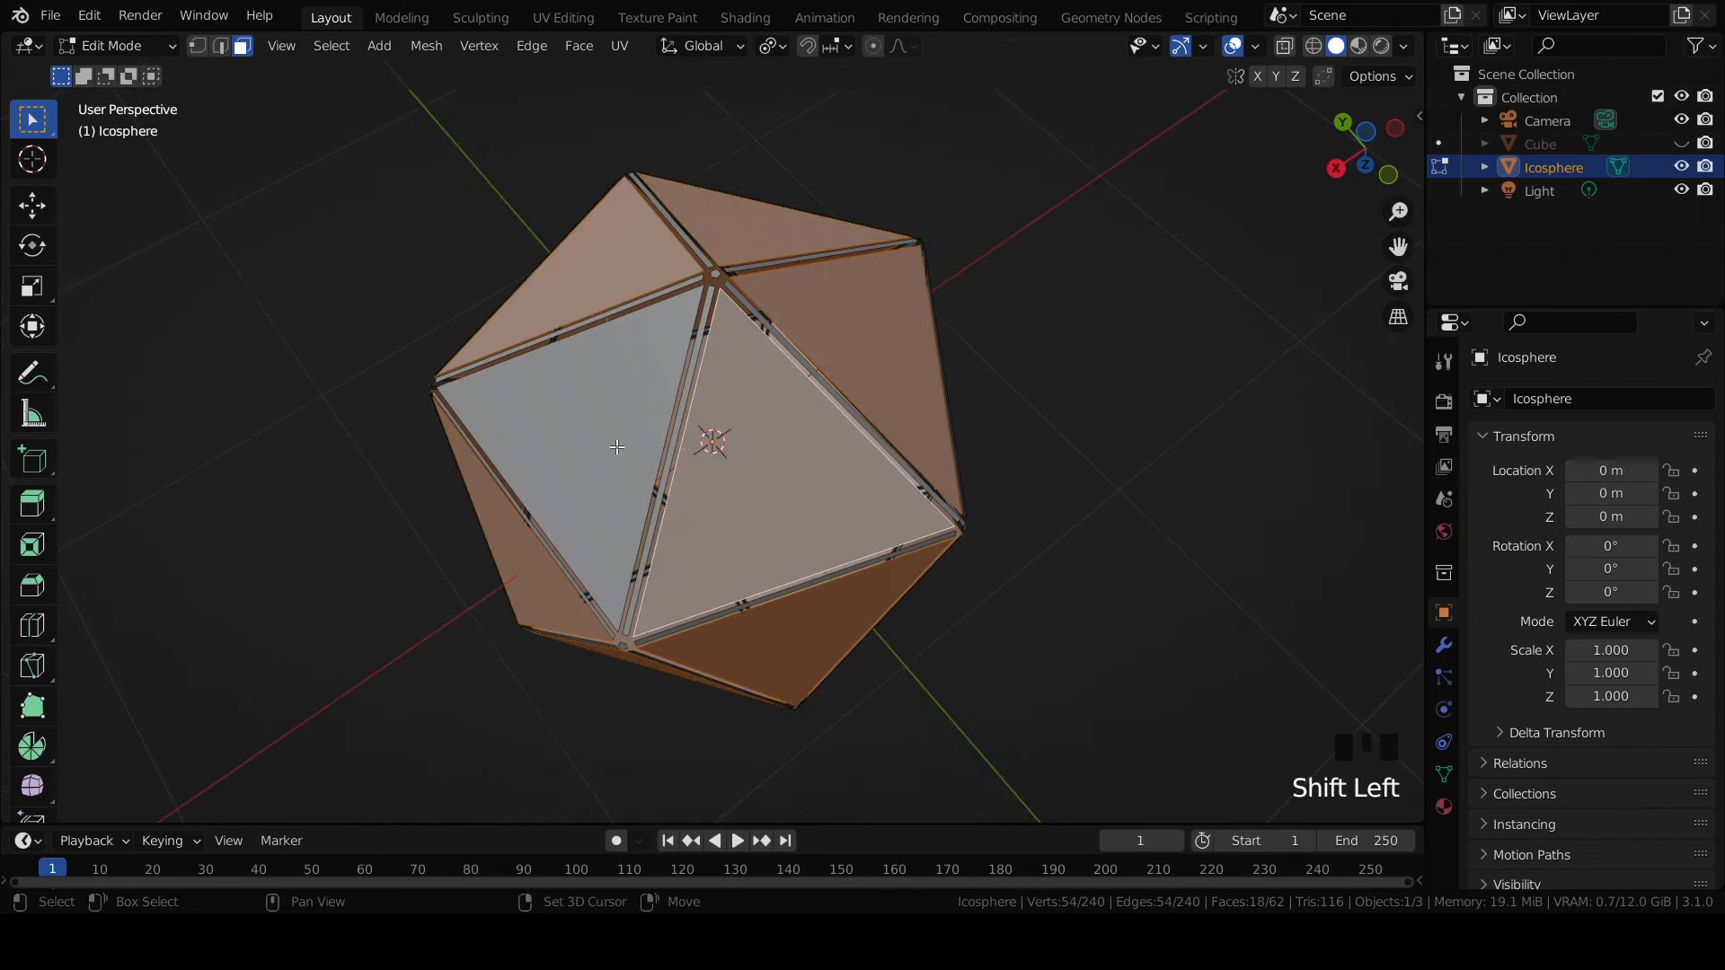
left_click(616, 447, "shift")
middle_click_drag(616, 446, 372, 256)
left_click(600, 390, "shift")
middle_click_drag(465, 406, 244, 323)
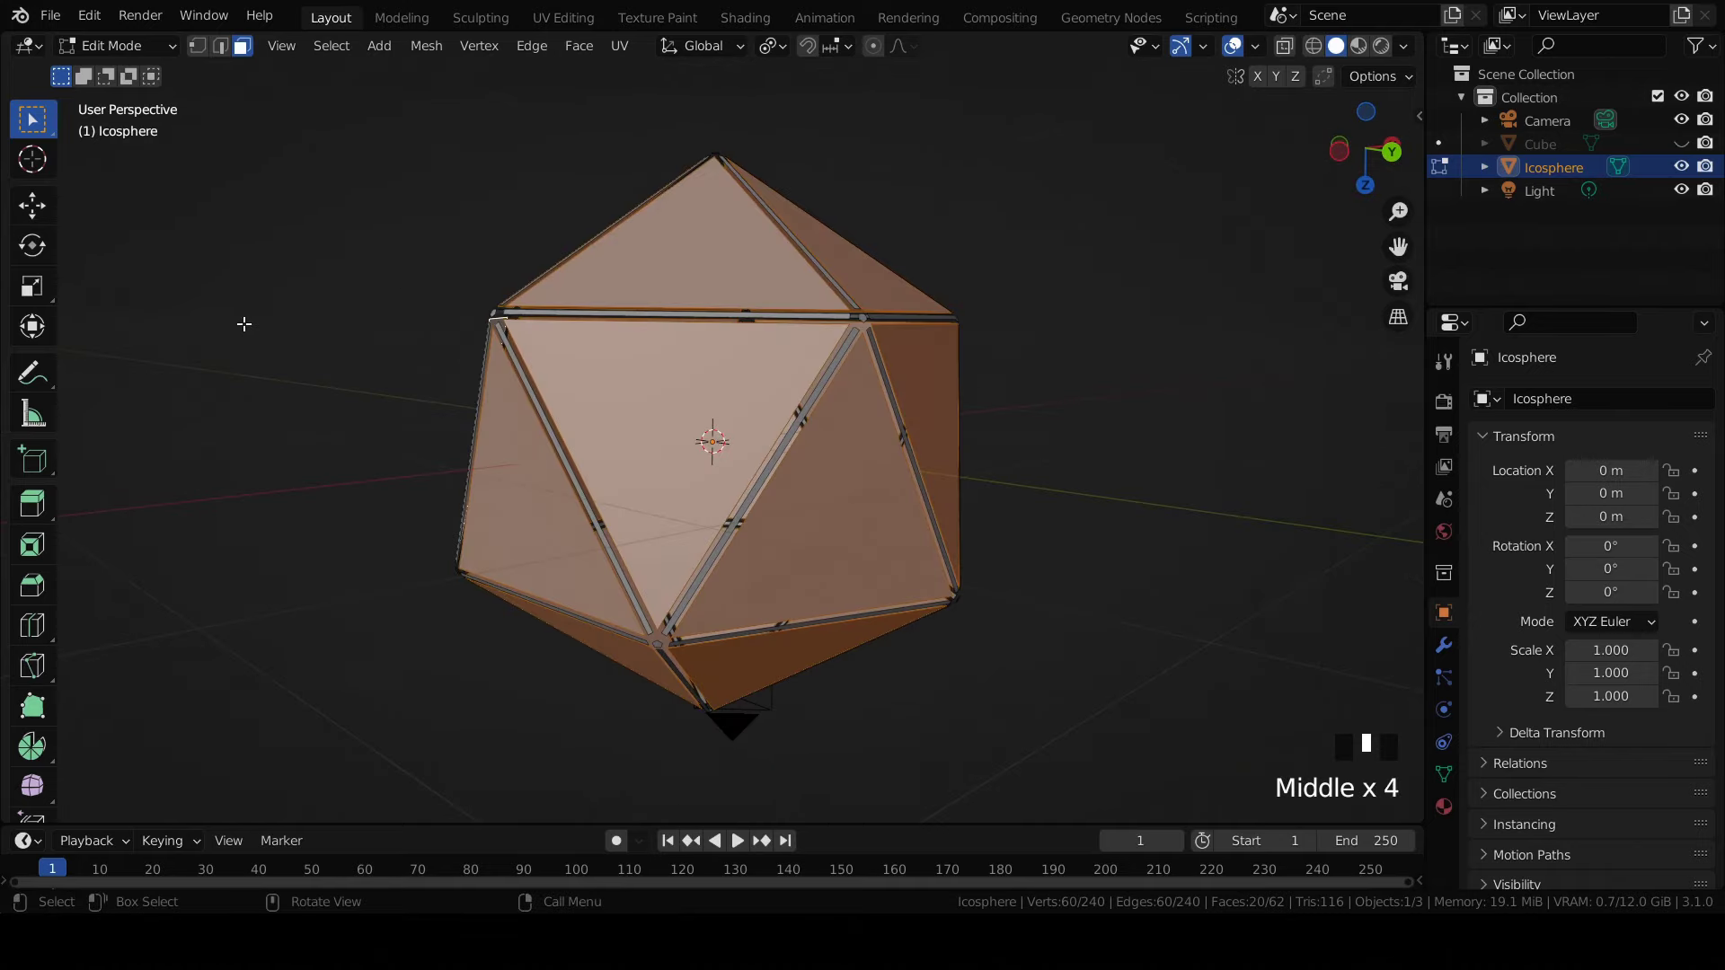
Step: Inset the 20 selected triangular faces by about 0.059 m and extrude them outward by about 0.15 m
key("KP_1")
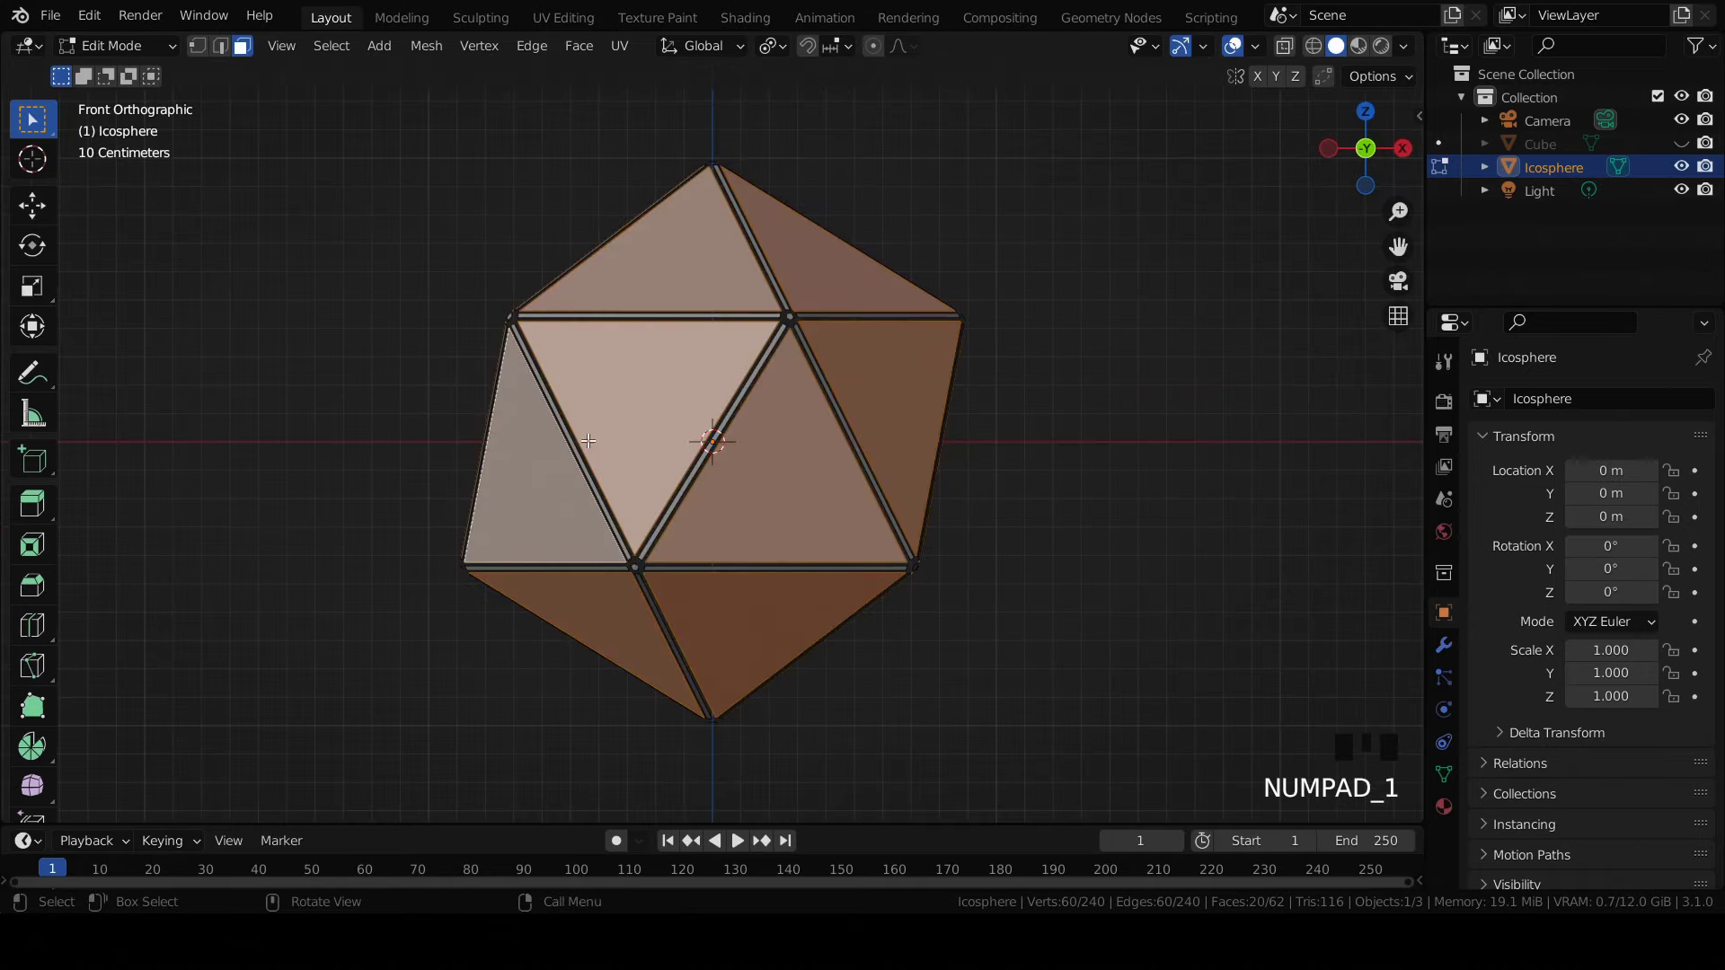
middle_click_drag(588, 440, 382, 515)
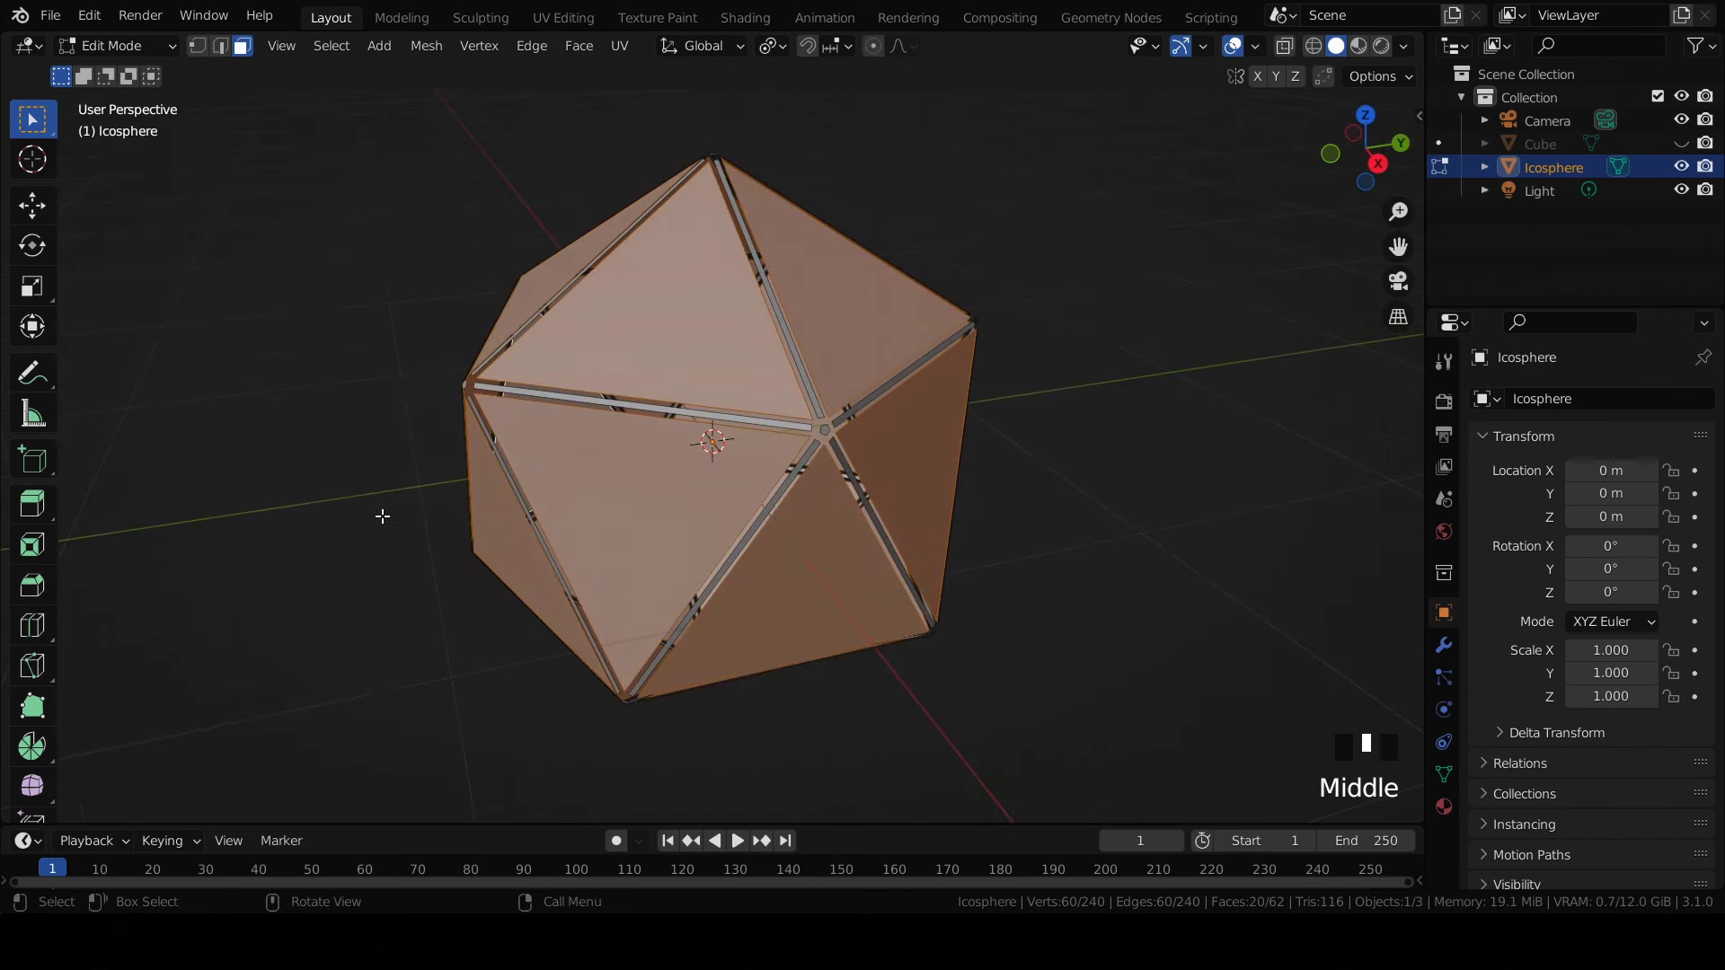
scroll(783, 511, "down", 2)
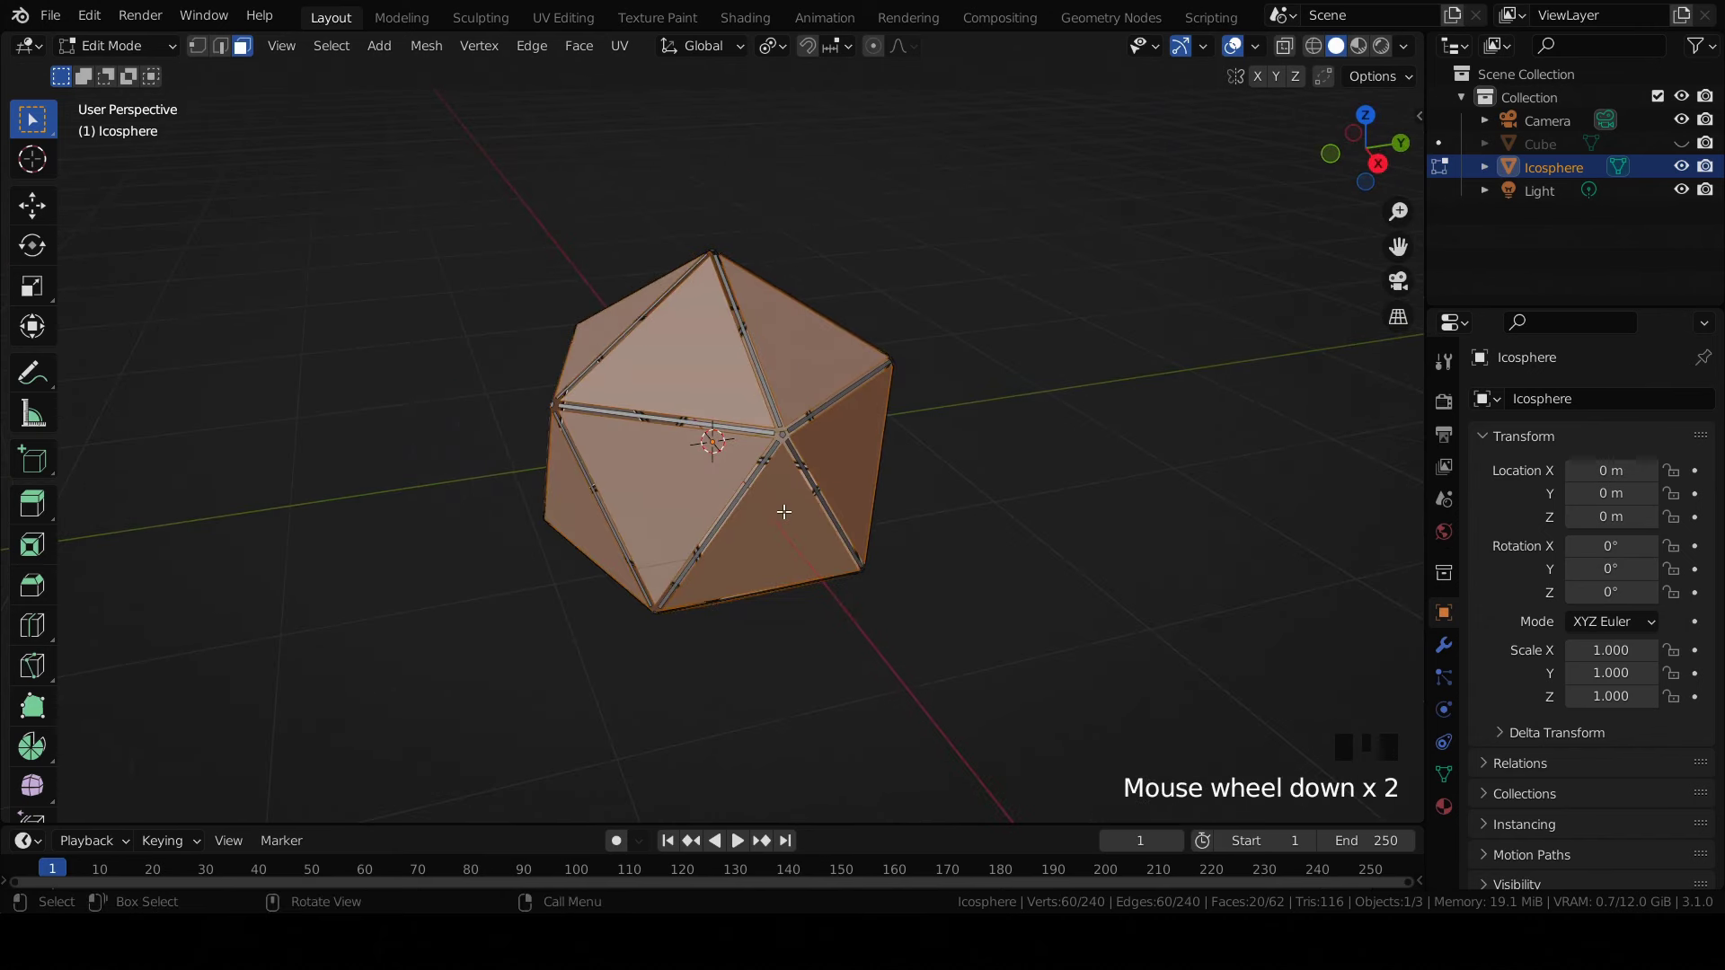
key("i")
left_click(1031, 396)
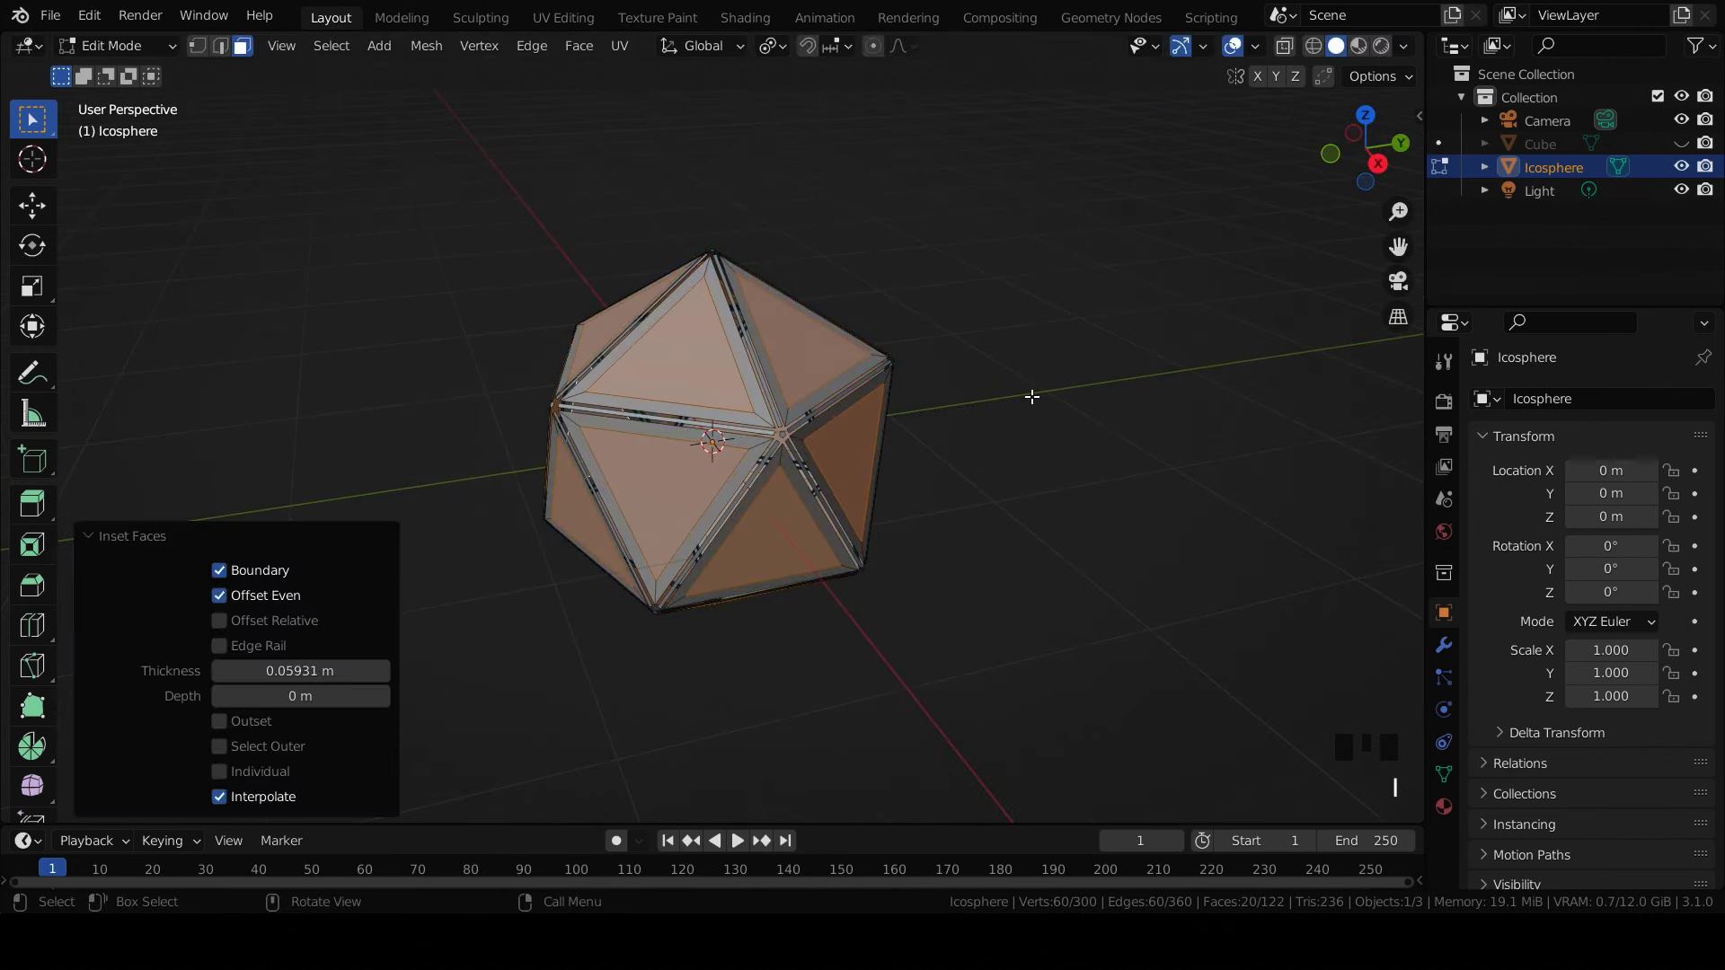
key("e")
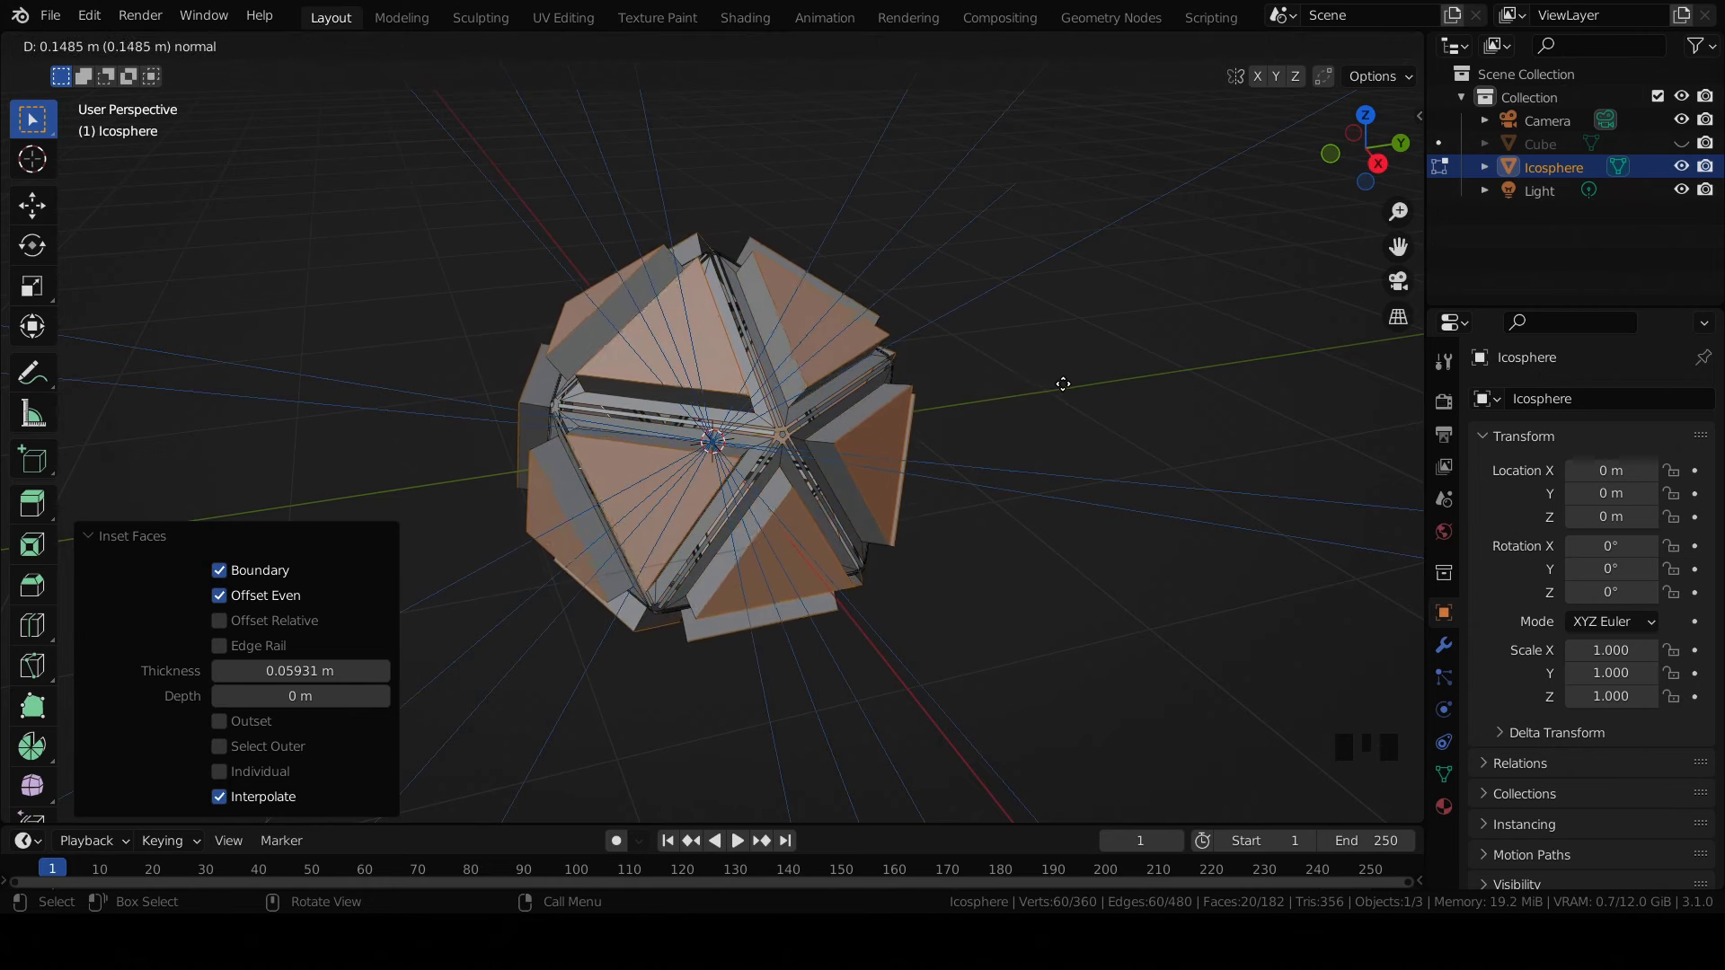
left_click(1133, 381)
Step: Add a second tier to the spikes by insetting the faces about 0.047 m and extruding them about 0.165 m
key("i")
left_click(1129, 375)
key("e")
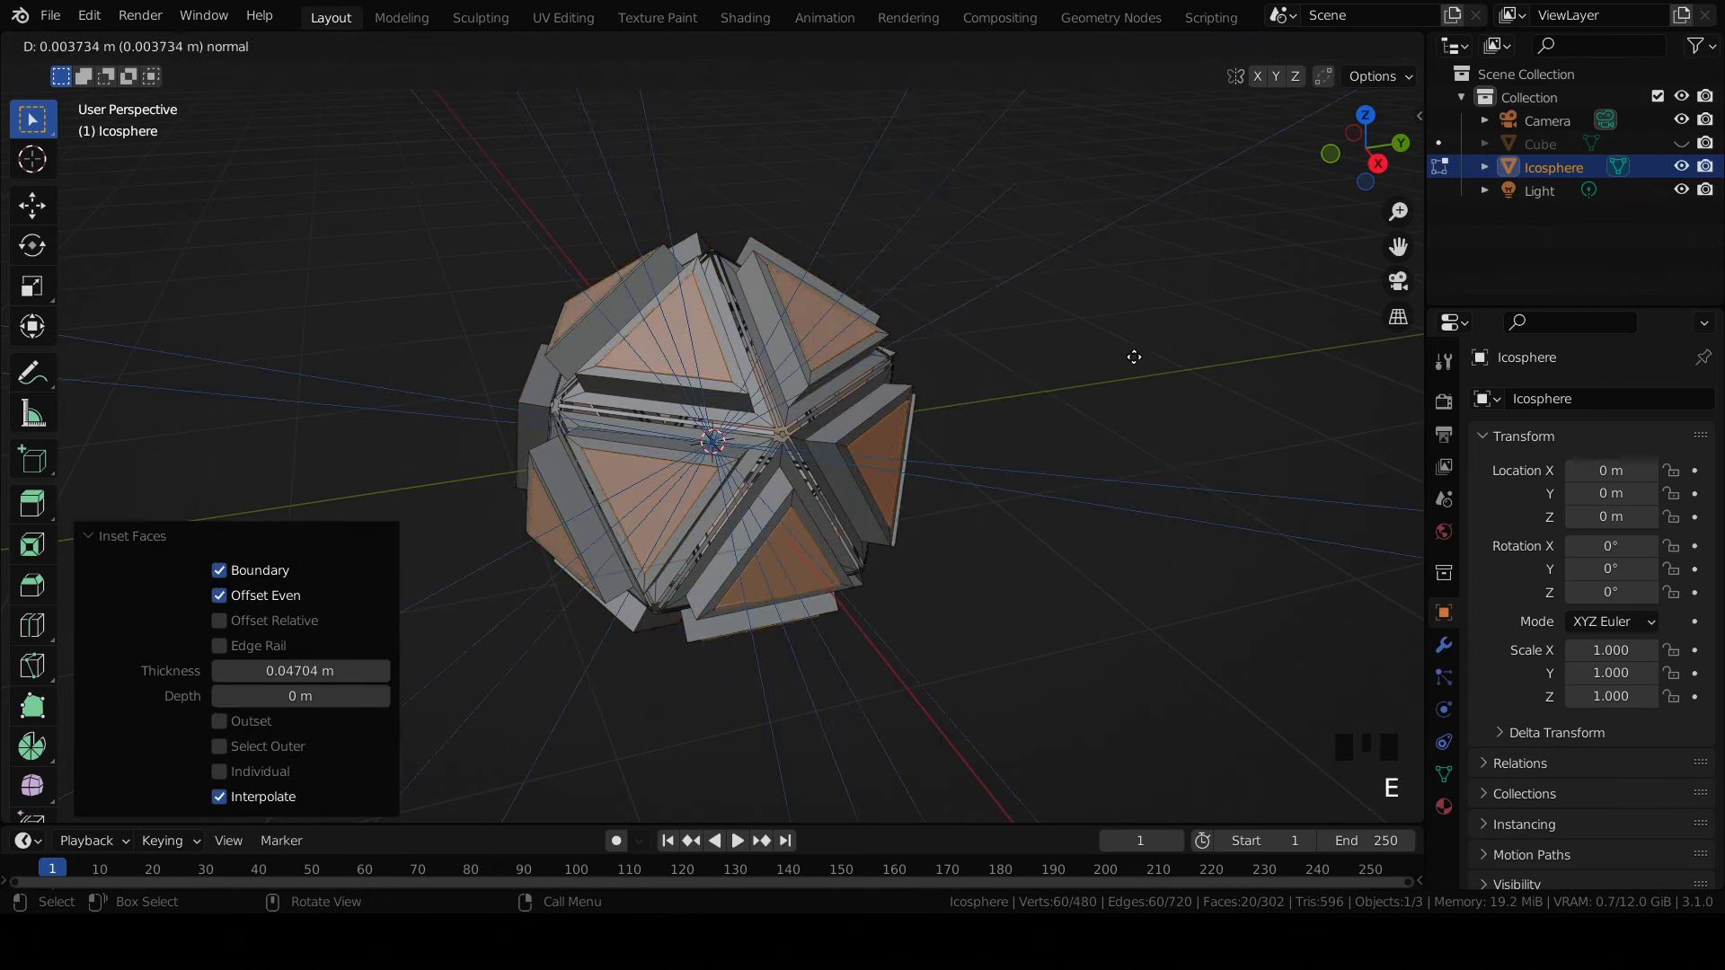
left_click(1194, 381)
Step: Add a third tier by insetting the spikes' end faces about 0.047 m and extruding them about 0.2 m
key("i")
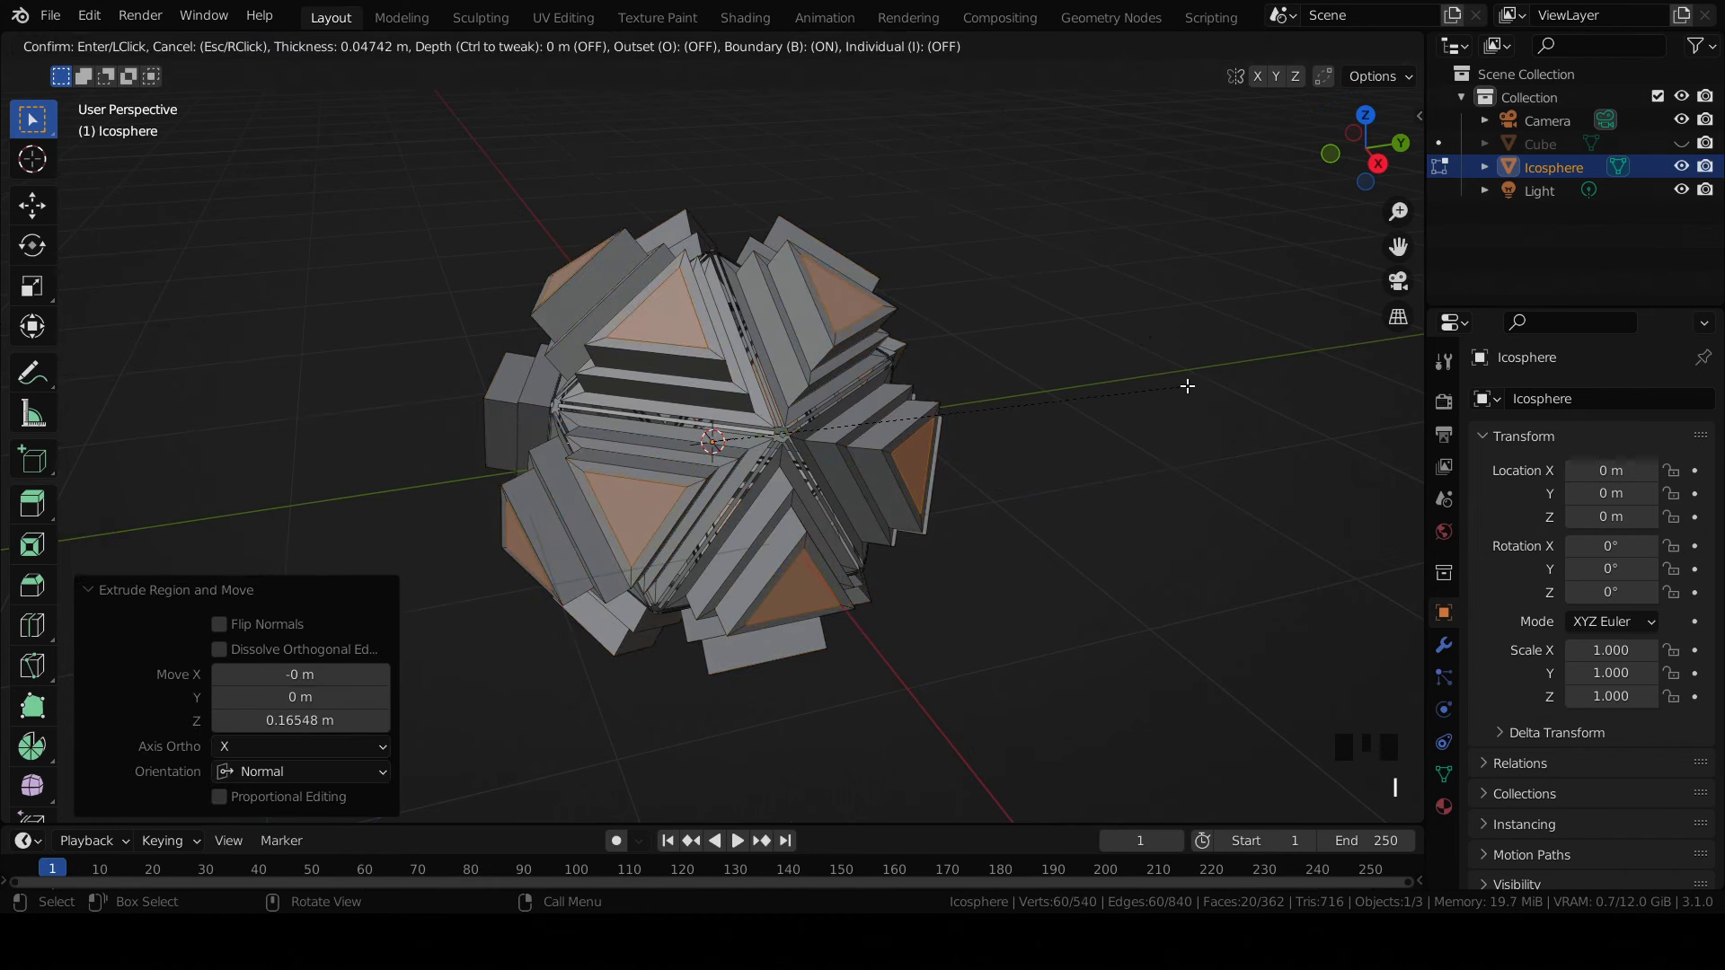
left_click(1186, 381)
key("e")
left_click(1246, 430)
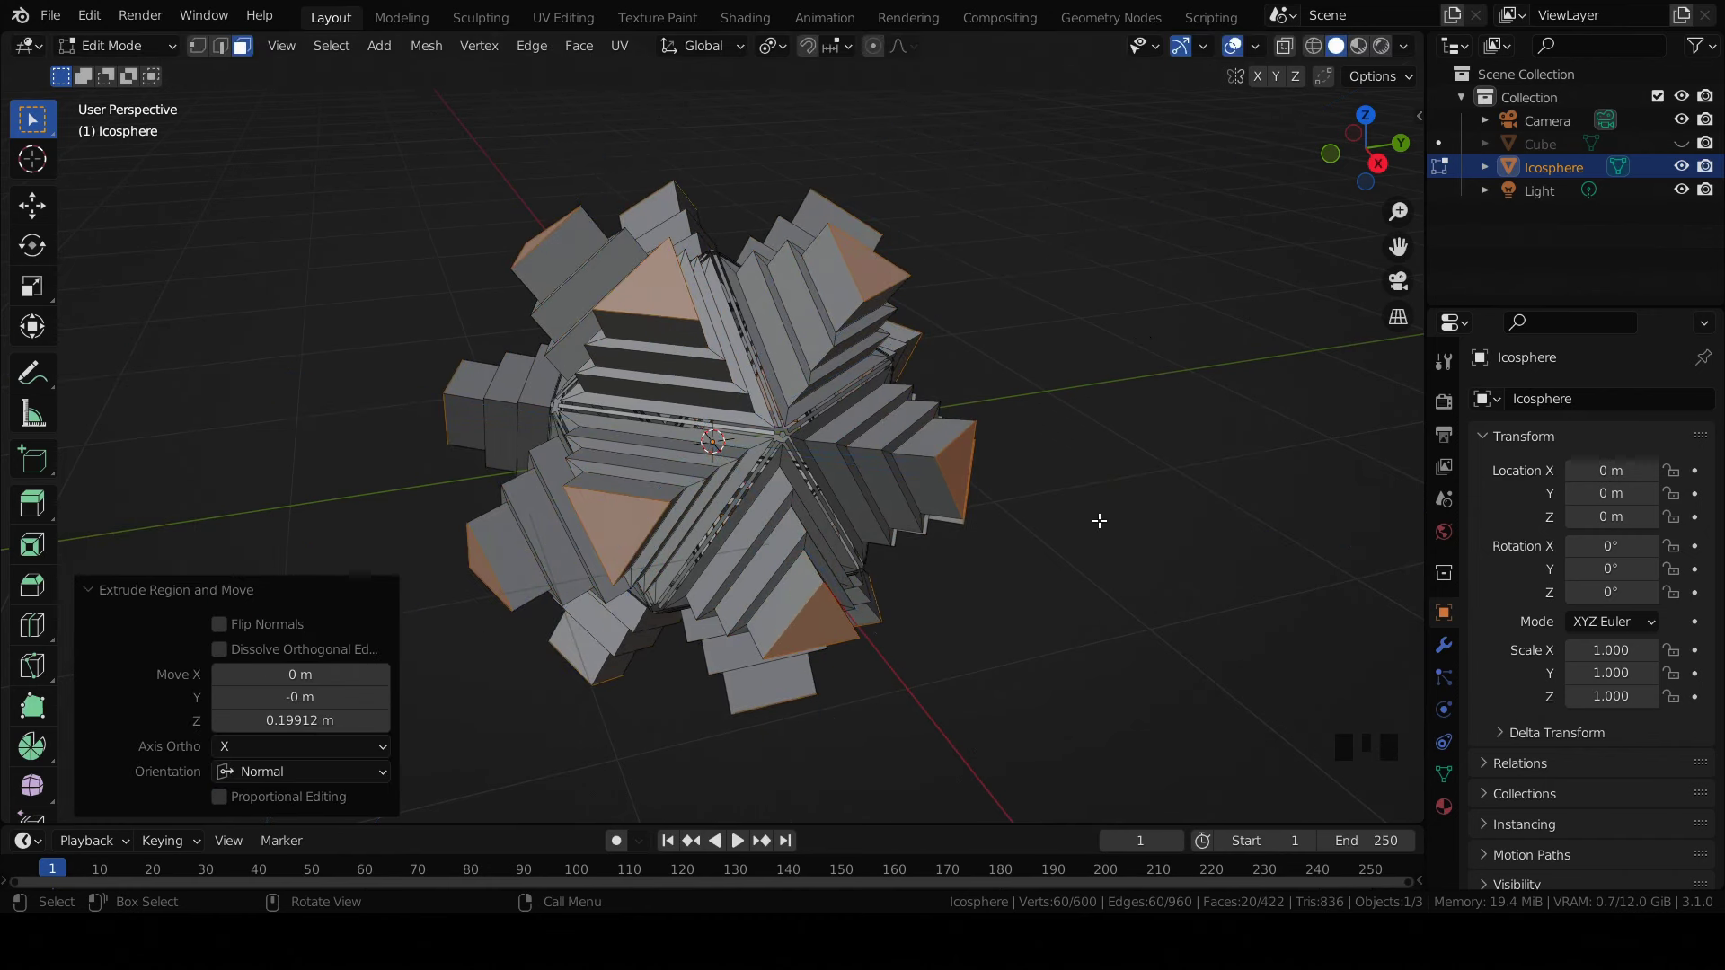
Step: Add a fourth tier by insetting the spikes' end faces about 0.052 m and extruding them about 0.177 m
scroll(1099, 521, "down", 2)
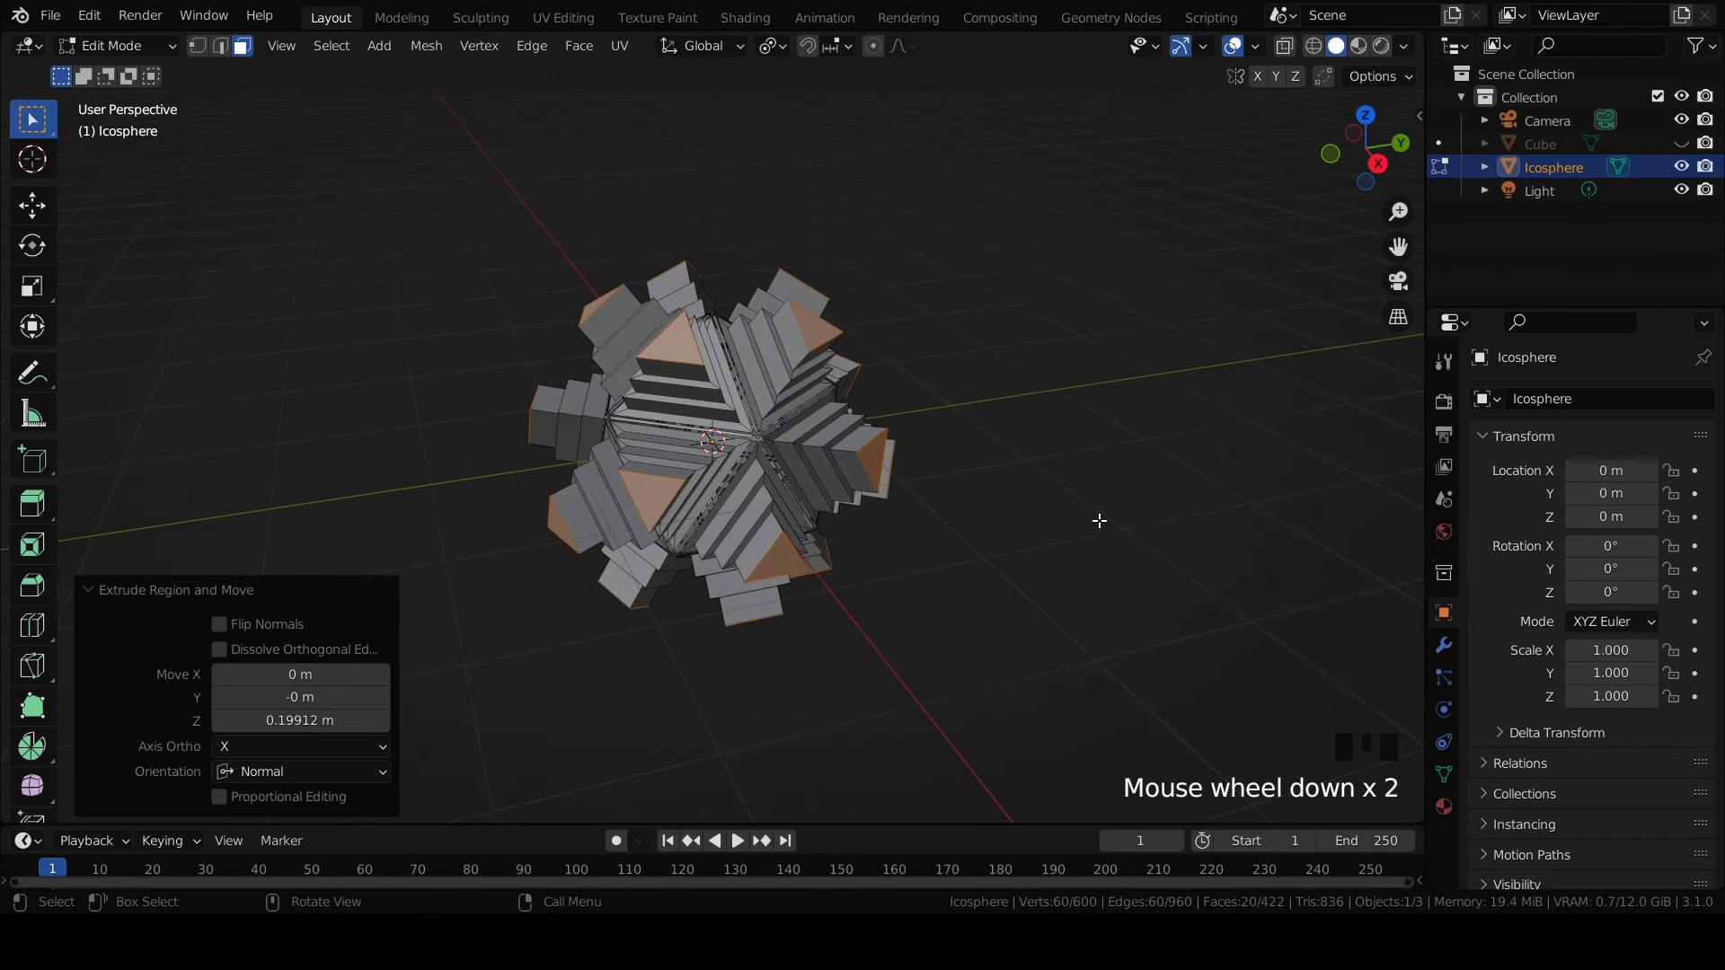
key("i")
left_click(1163, 499)
key("e")
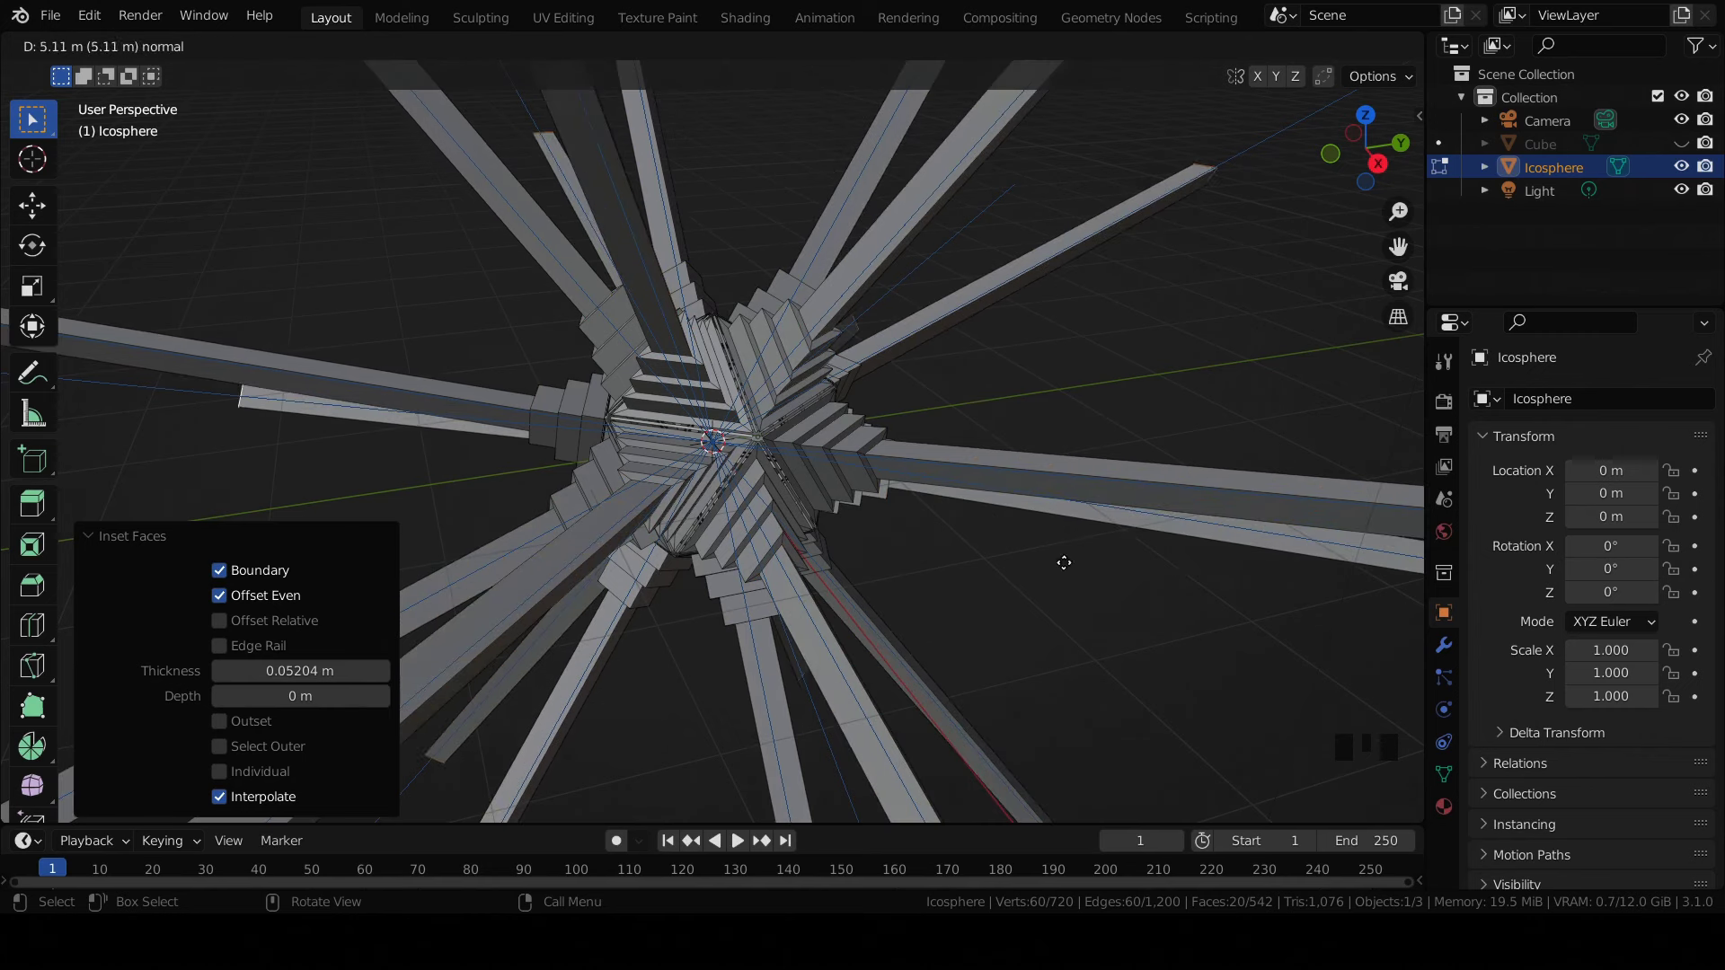
left_click(1169, 545)
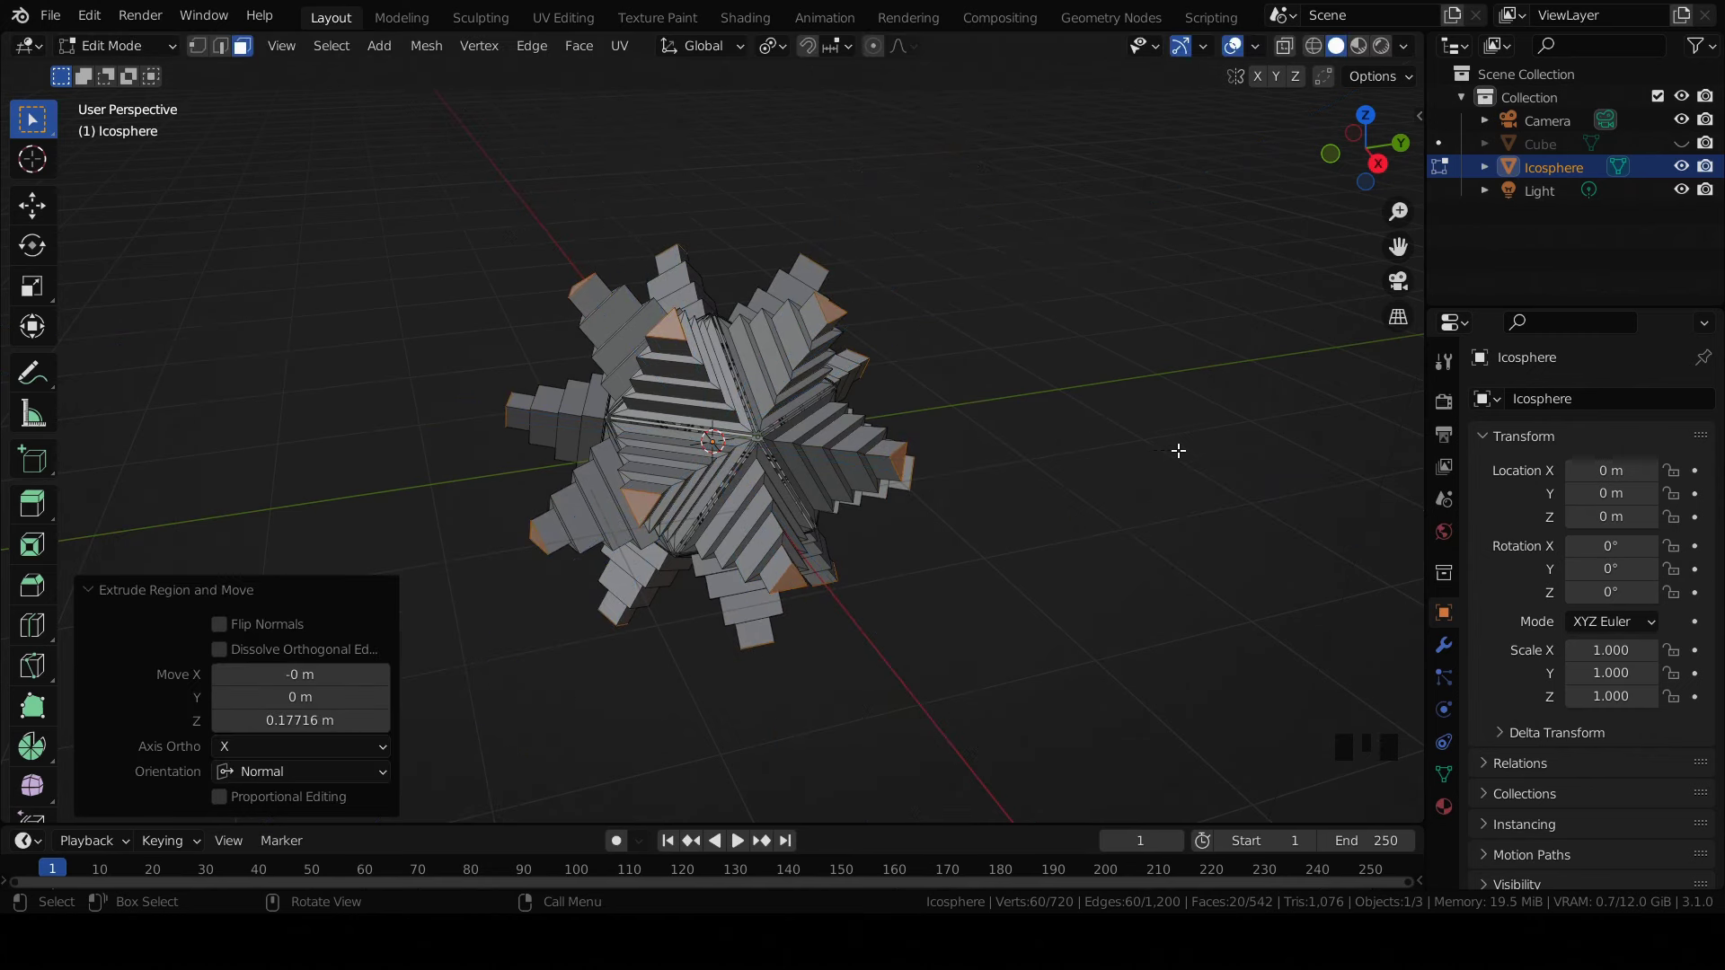
Step: Inset the spikes' end faces by about 0.046 m and extrude them about 0.3 m into thin stems
key("i")
left_click(1174, 455)
key("e")
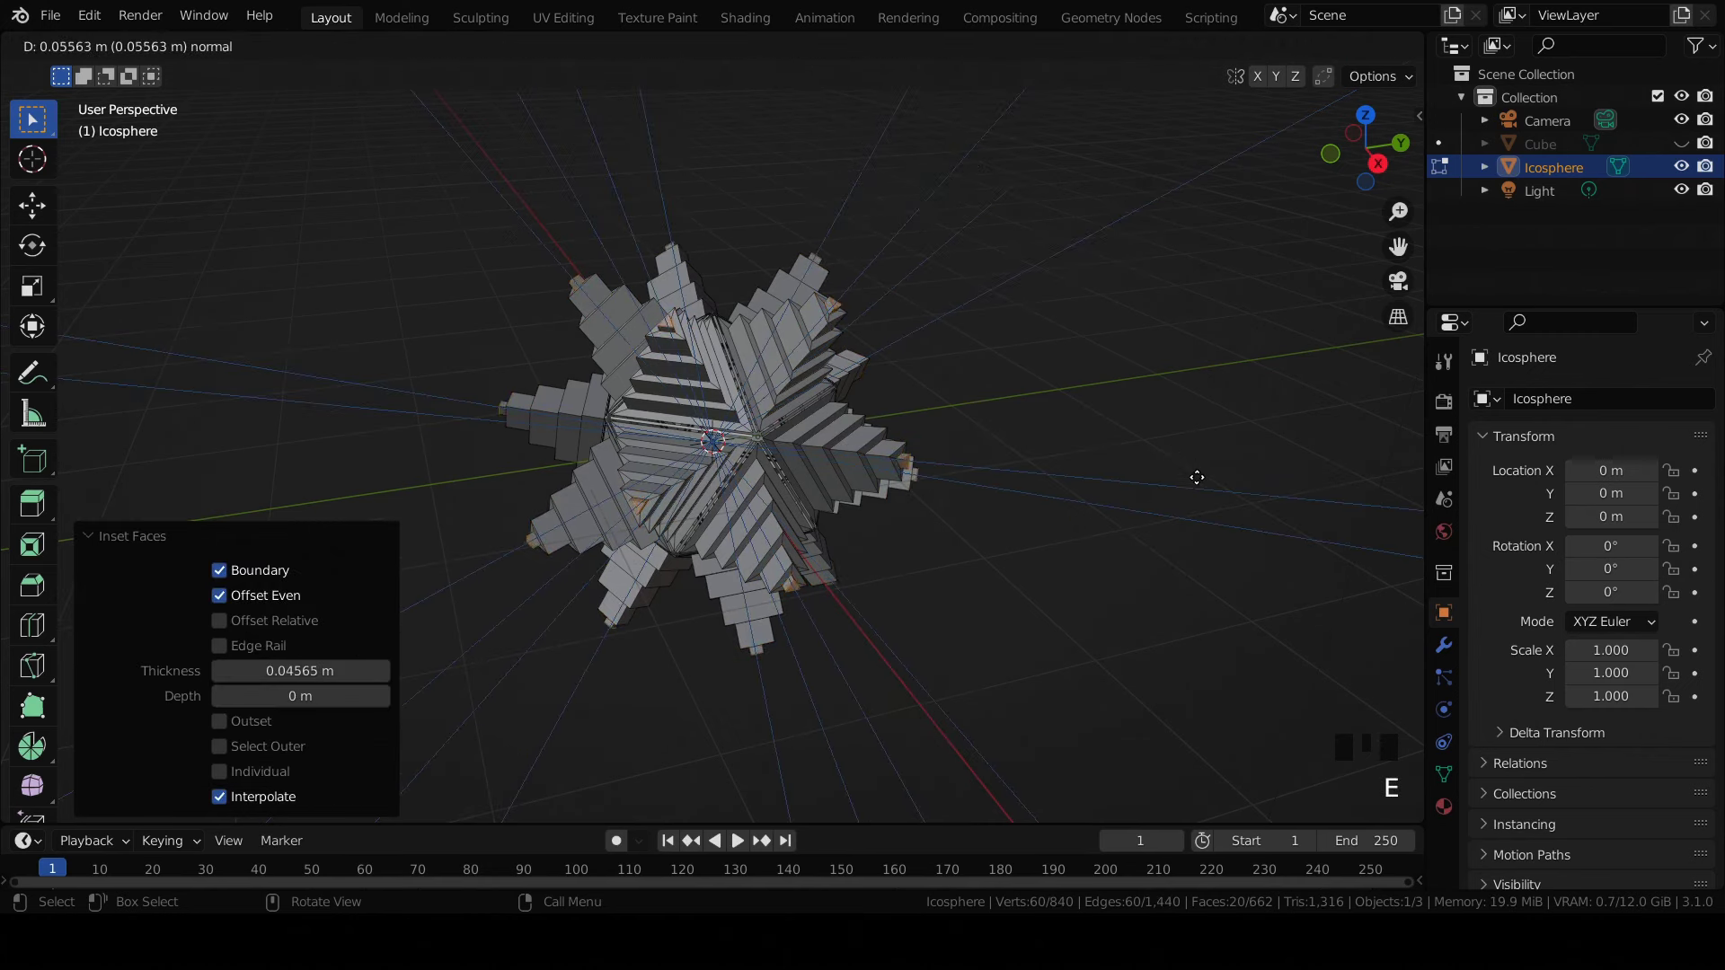
left_click(1209, 508)
Step: Narrow the stems with an inset of about 0.013 m and extrude their end faces about 0.24 m
key("i")
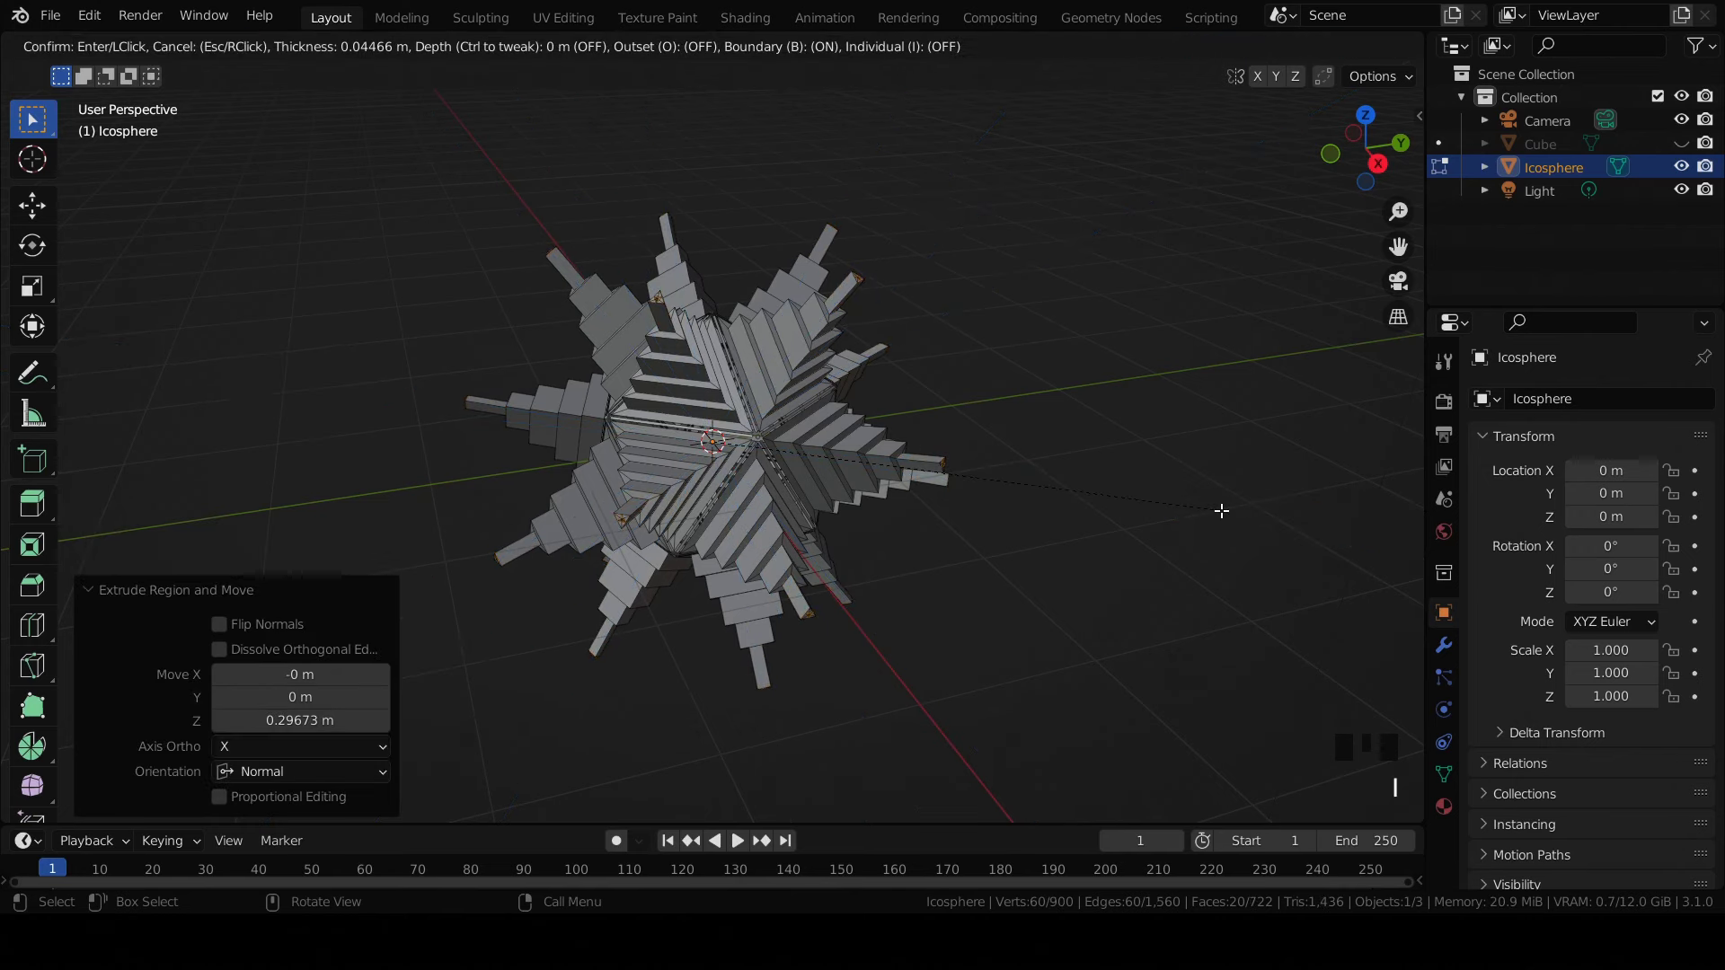
left_click(1226, 510)
key("e")
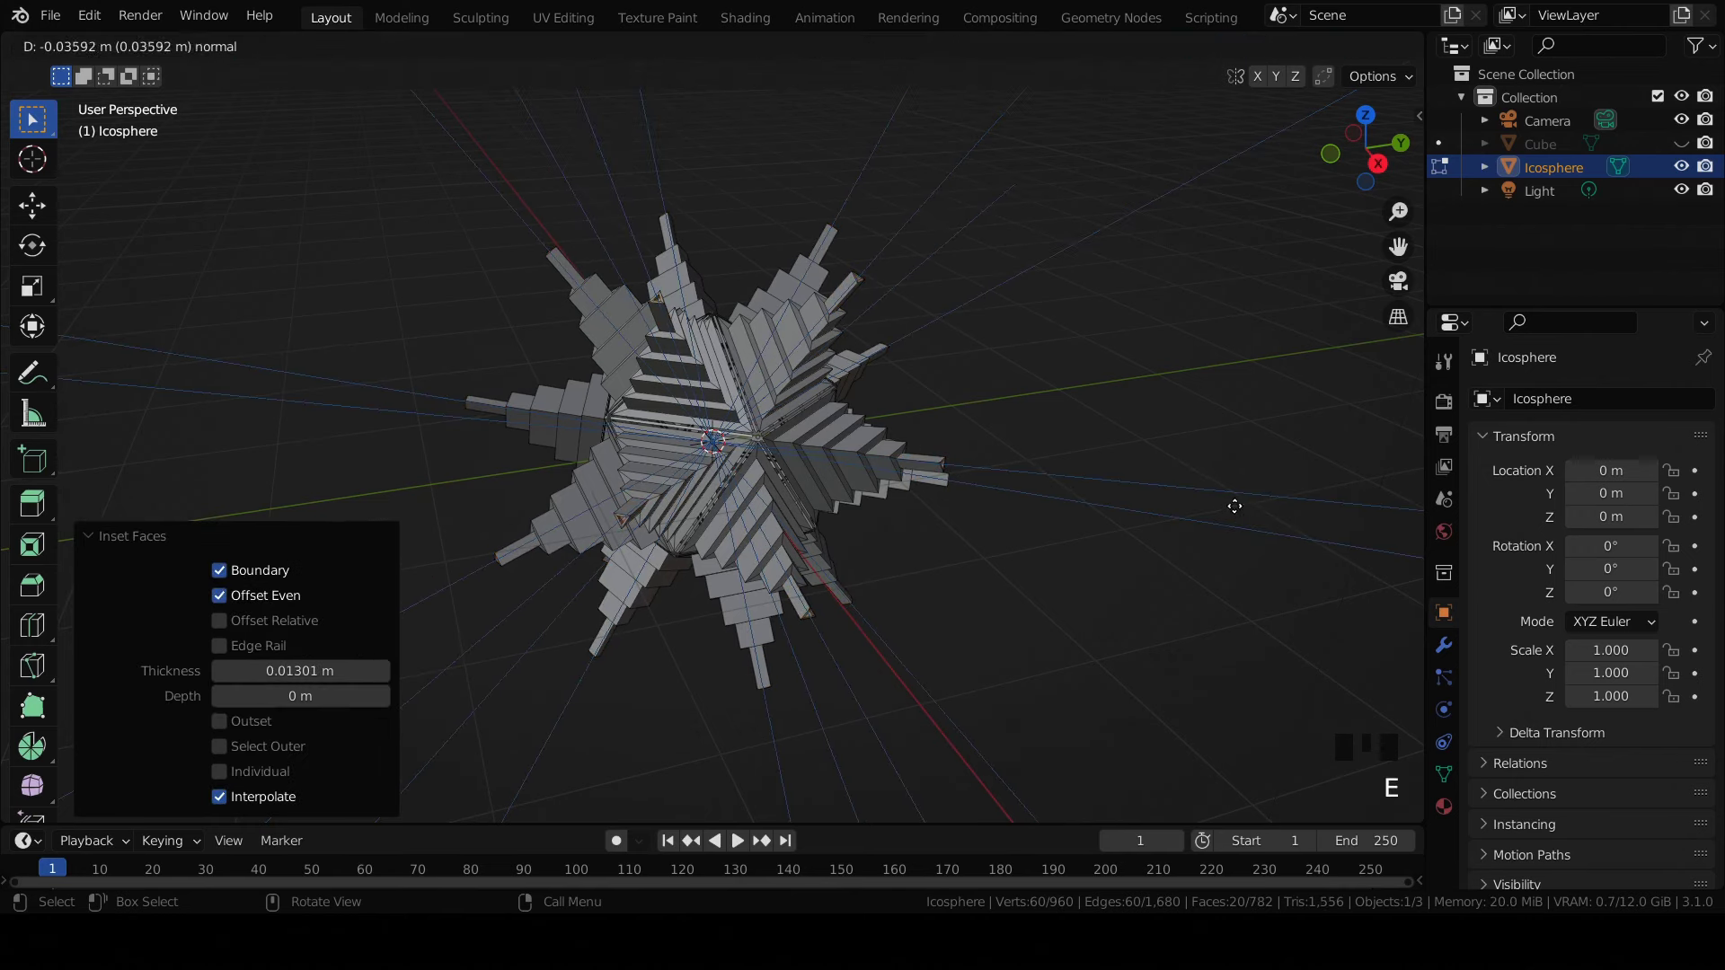
left_click(1231, 524)
Step: Inset the stems' end faces by about 0.007 m and extrude them outward by about 0.09 m
middle_click_drag(1231, 523, 1105, 488)
scroll(1167, 512, "up", 4)
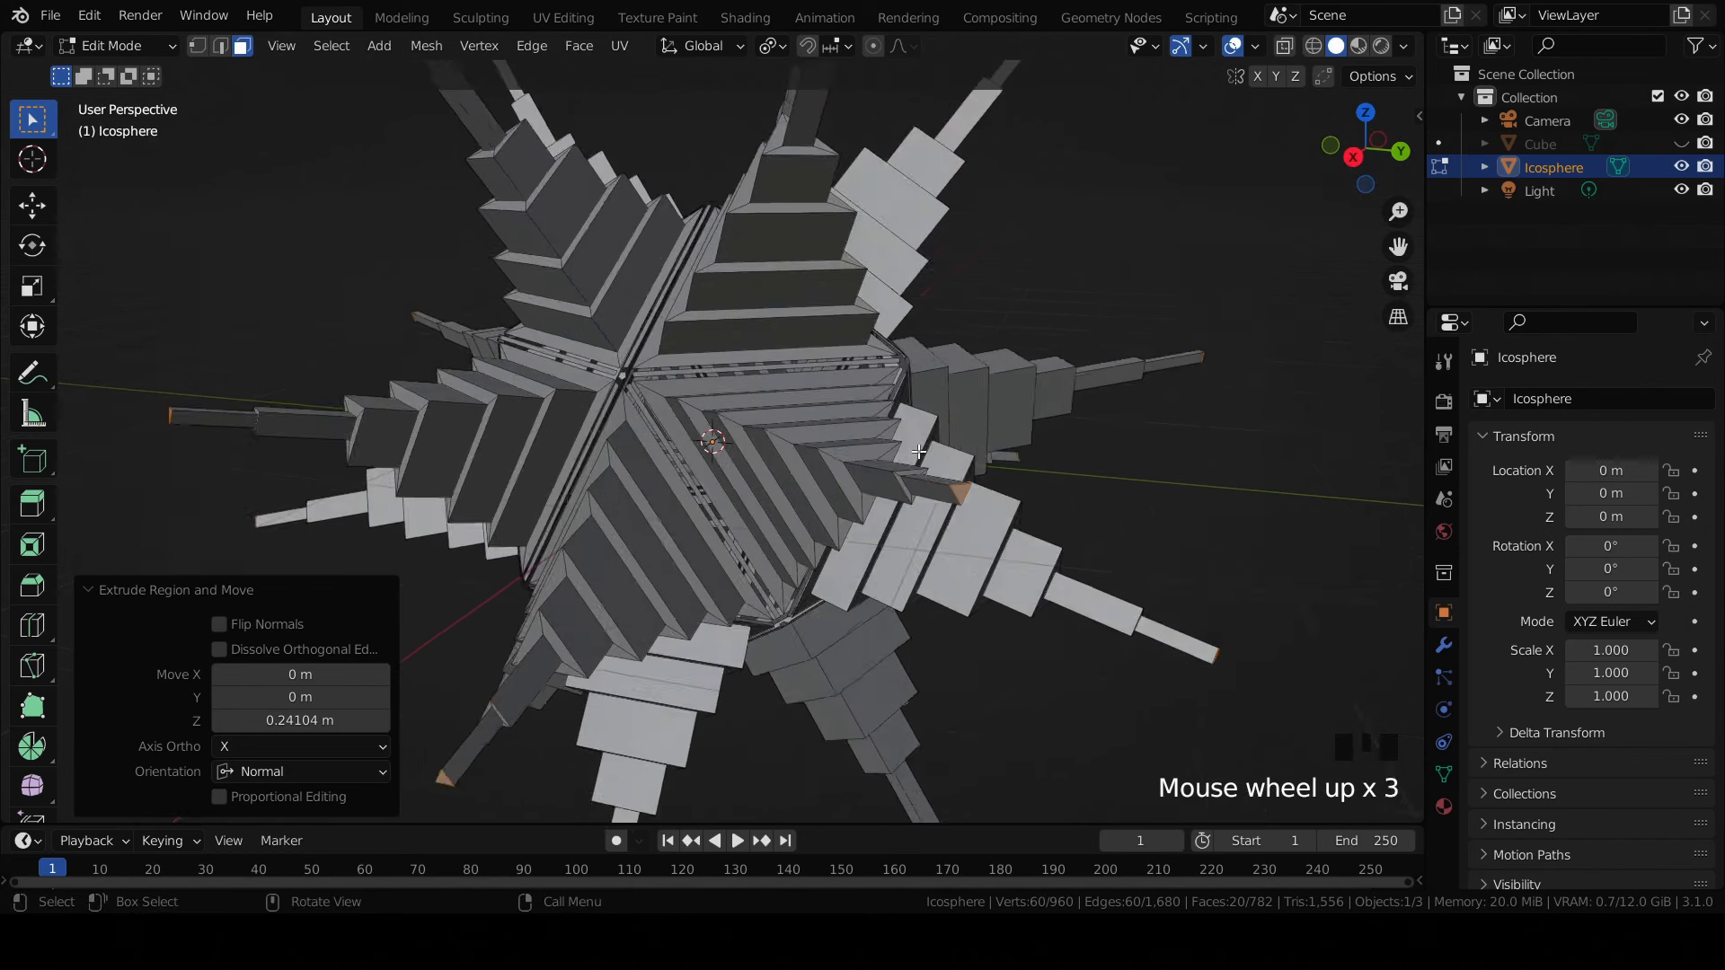
key("i")
left_click(1221, 510)
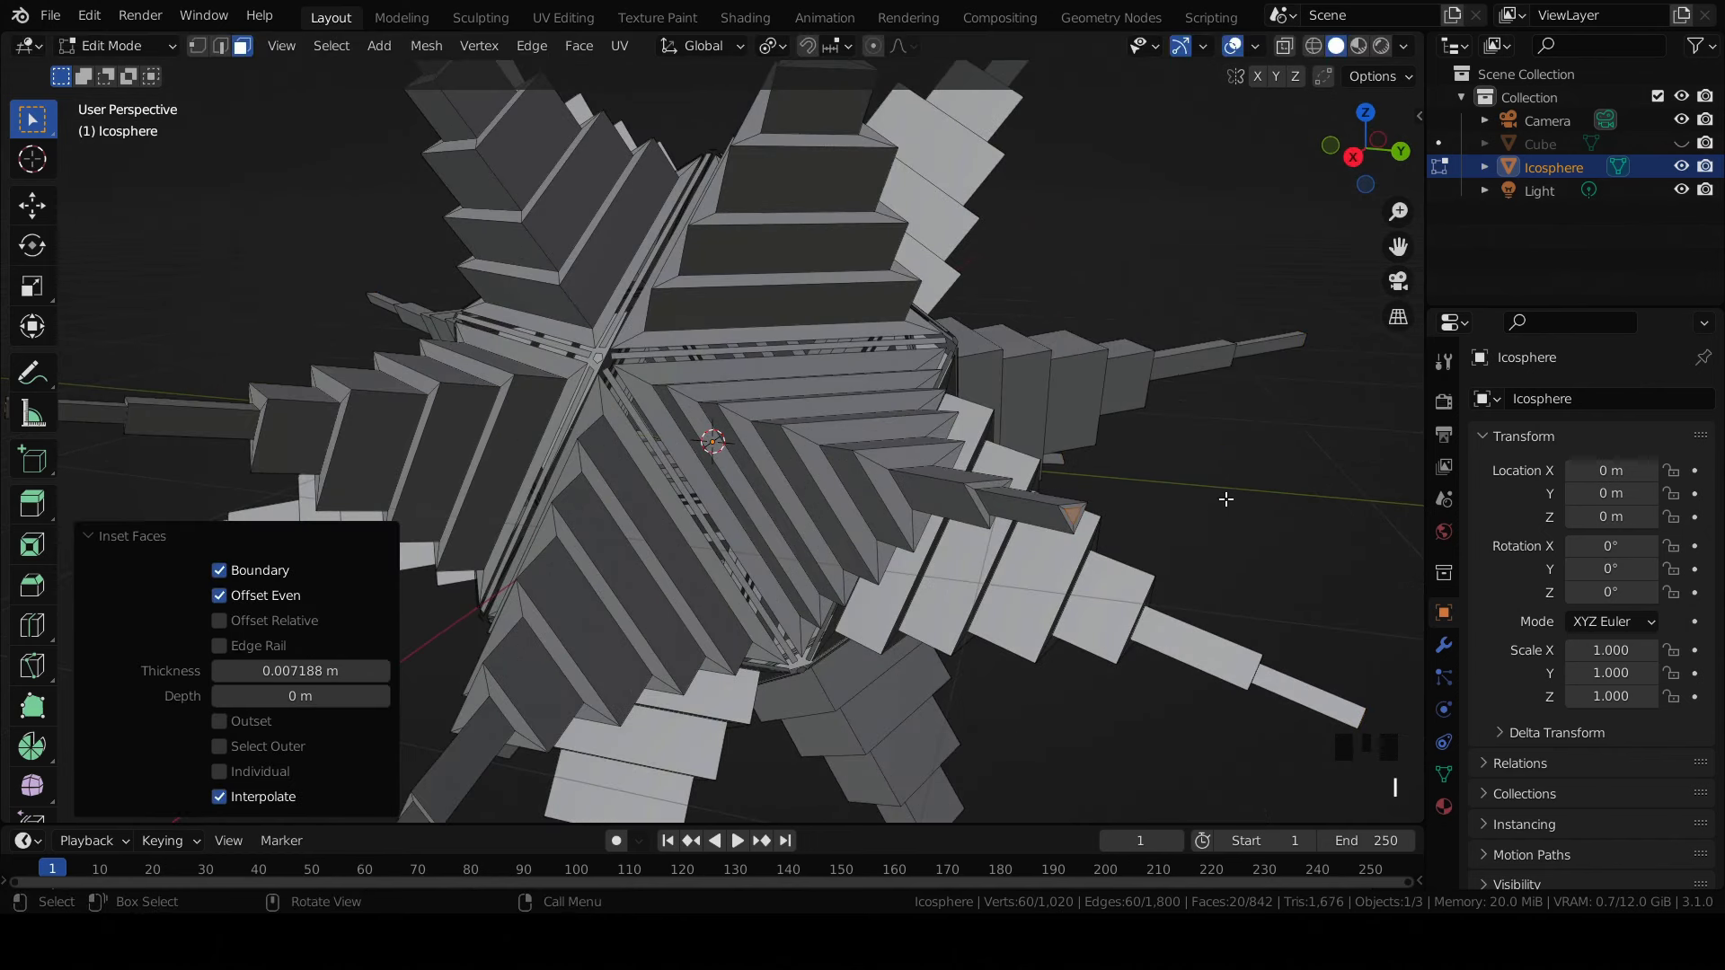
key("e")
left_click(1264, 523)
Step: Form the final spike tips by insetting the end faces about 0.004 m and extruding them about 0.092 m
middle_click_drag(1127, 508, 1184, 541)
scroll(1184, 541, "up", 1)
key("i")
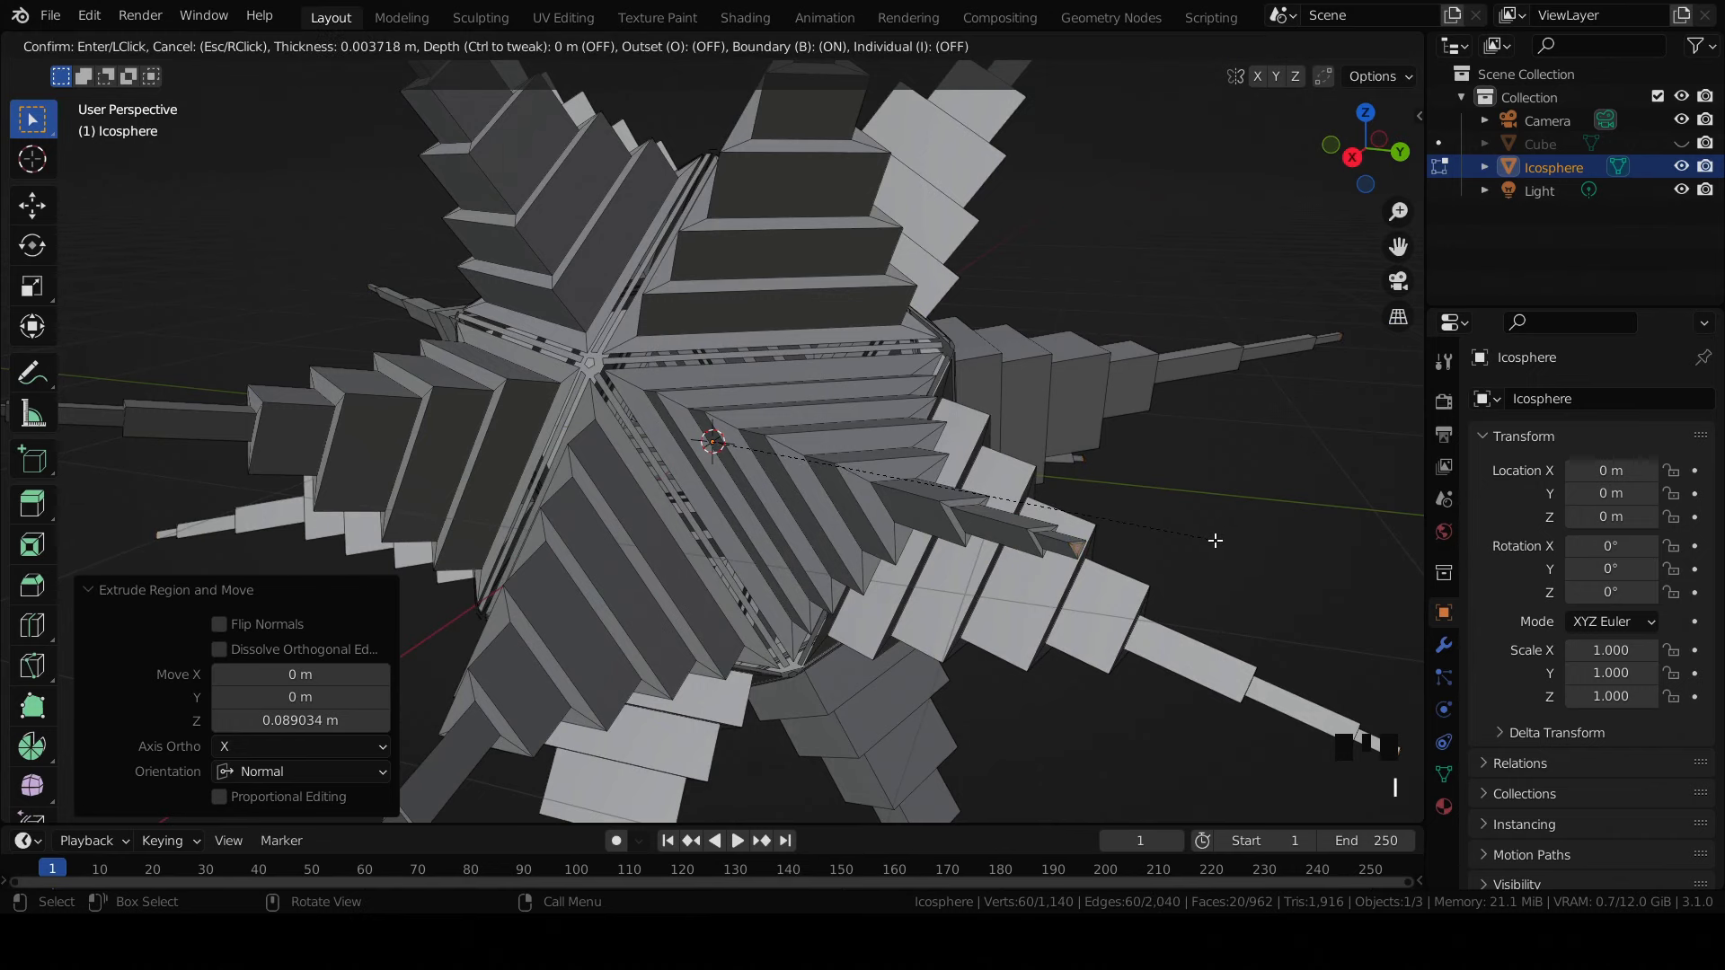
left_click(1215, 540)
key("e")
left_click(1245, 546)
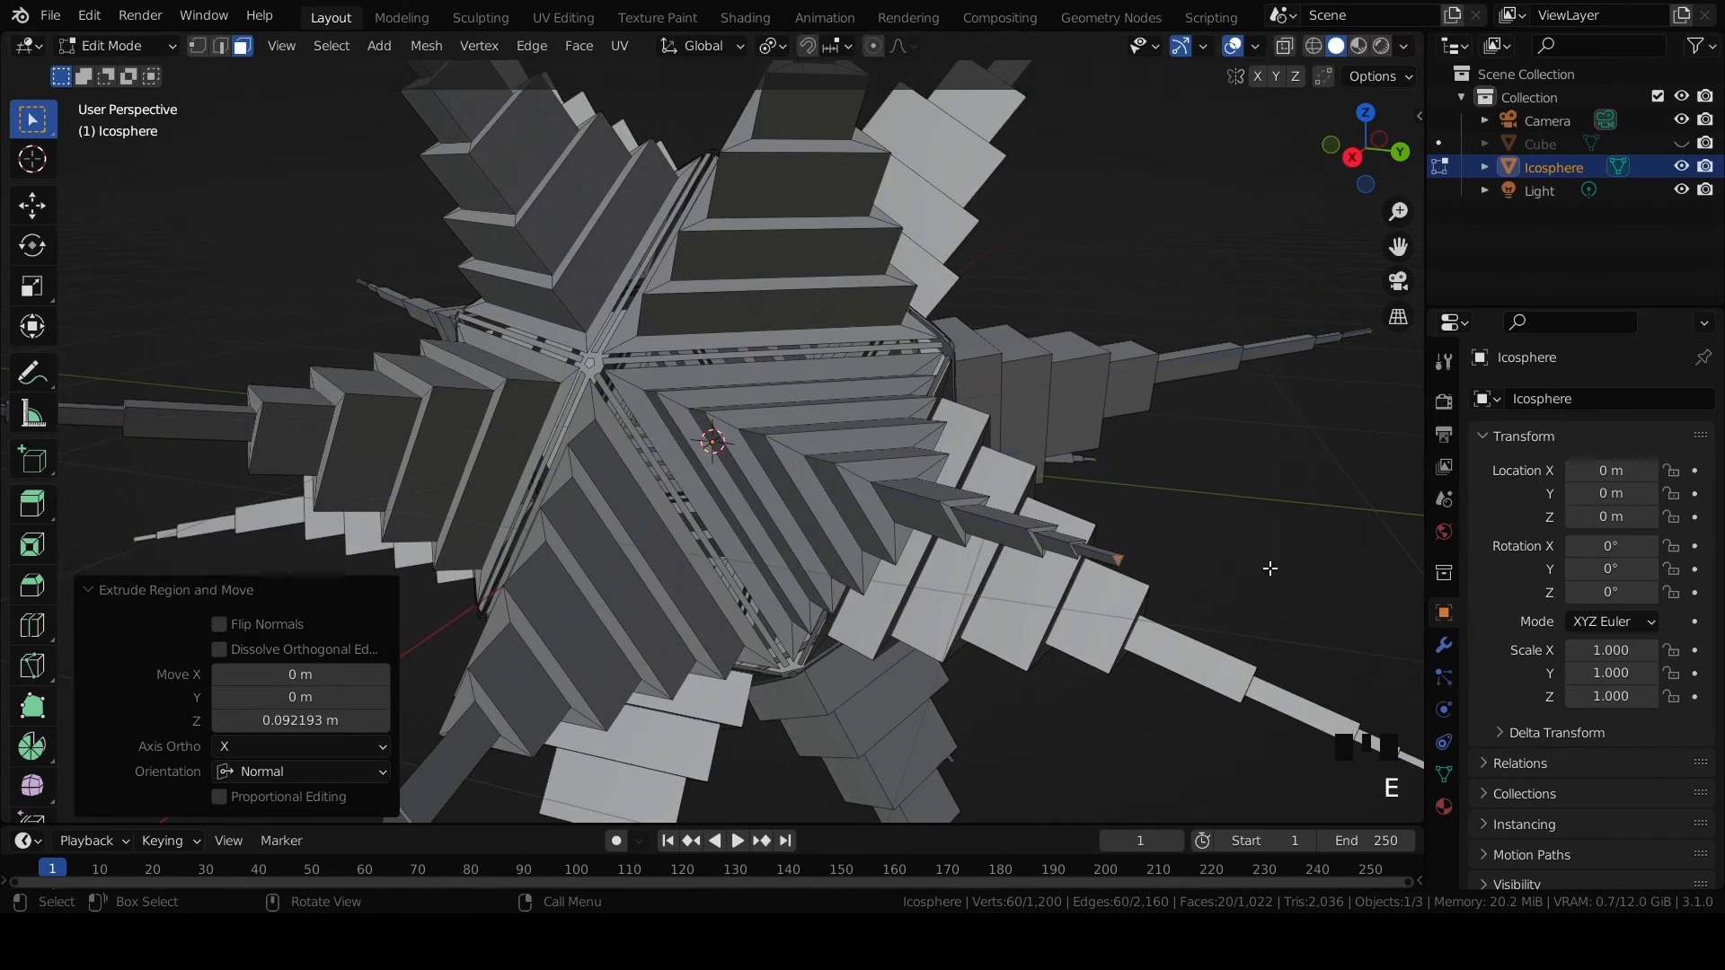
Step: Check the spiked shape from several distances and save the project file
scroll(924, 482, "down", 4)
middle_click_drag(924, 481, 1000, 470)
scroll(927, 480, "up", 4)
scroll(927, 481, "down", 4)
scroll(934, 452, "up", 3)
key("ctrl+s")
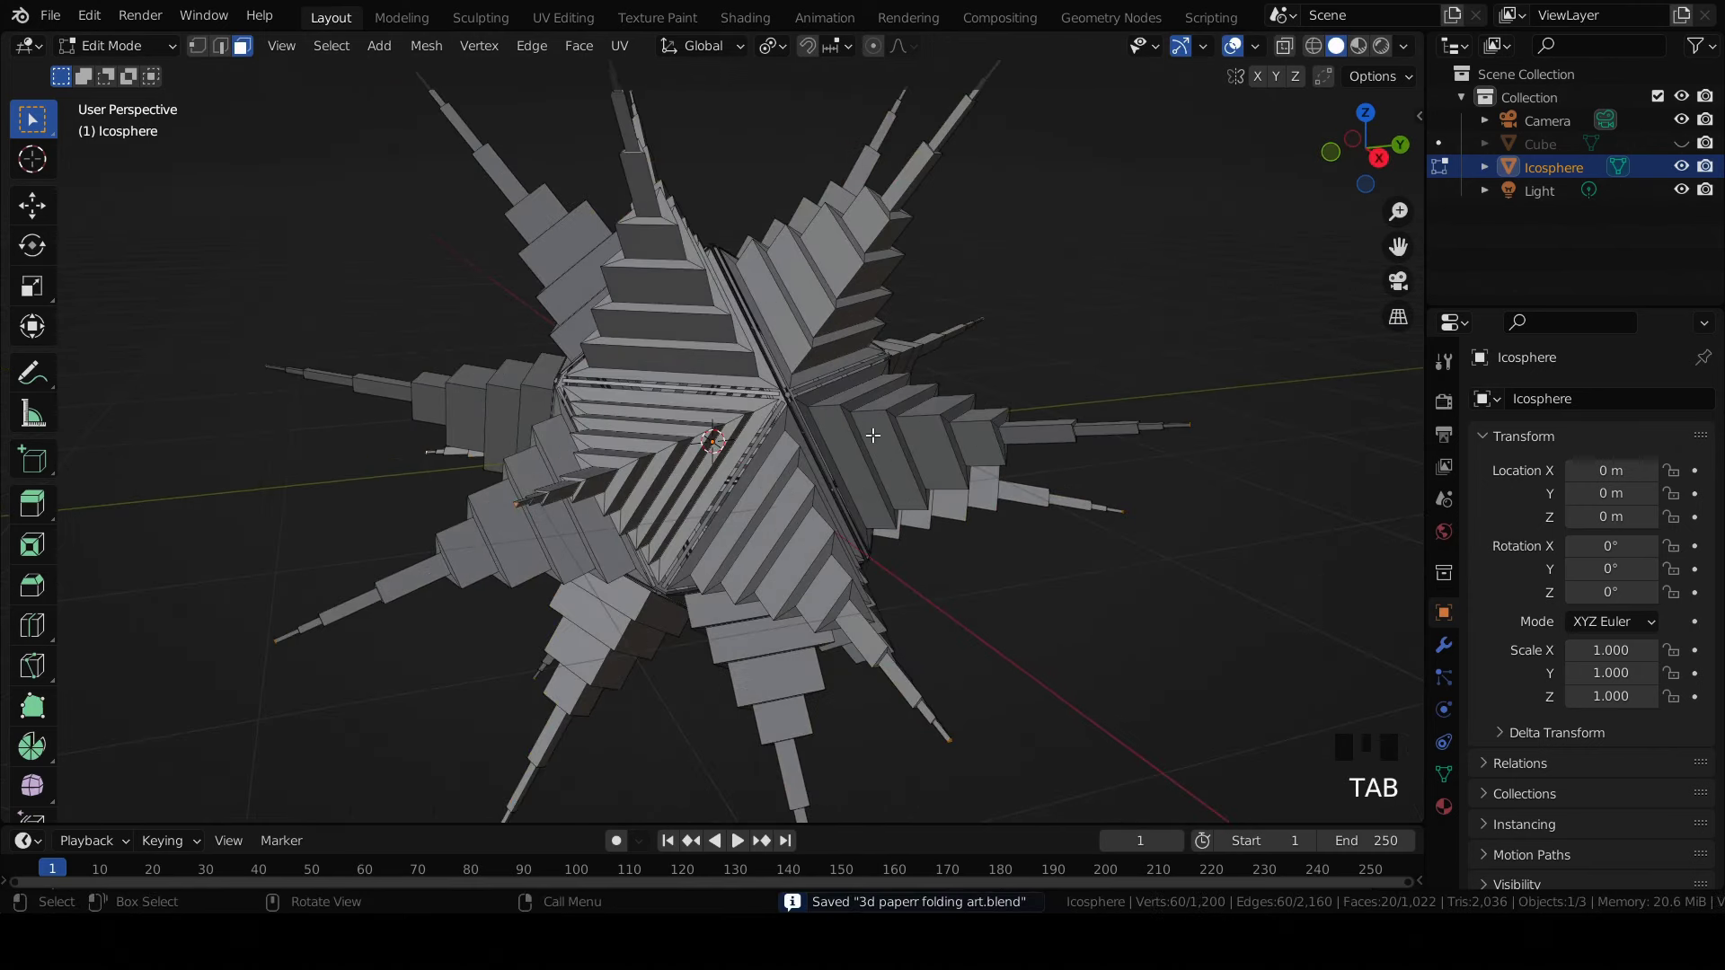
Step: Select the entire icosphere mesh and bevel all its edges by about 0.005 m with one segment
key("a")
scroll(874, 435, "up", 5)
middle_click_drag(873, 435, 882, 434)
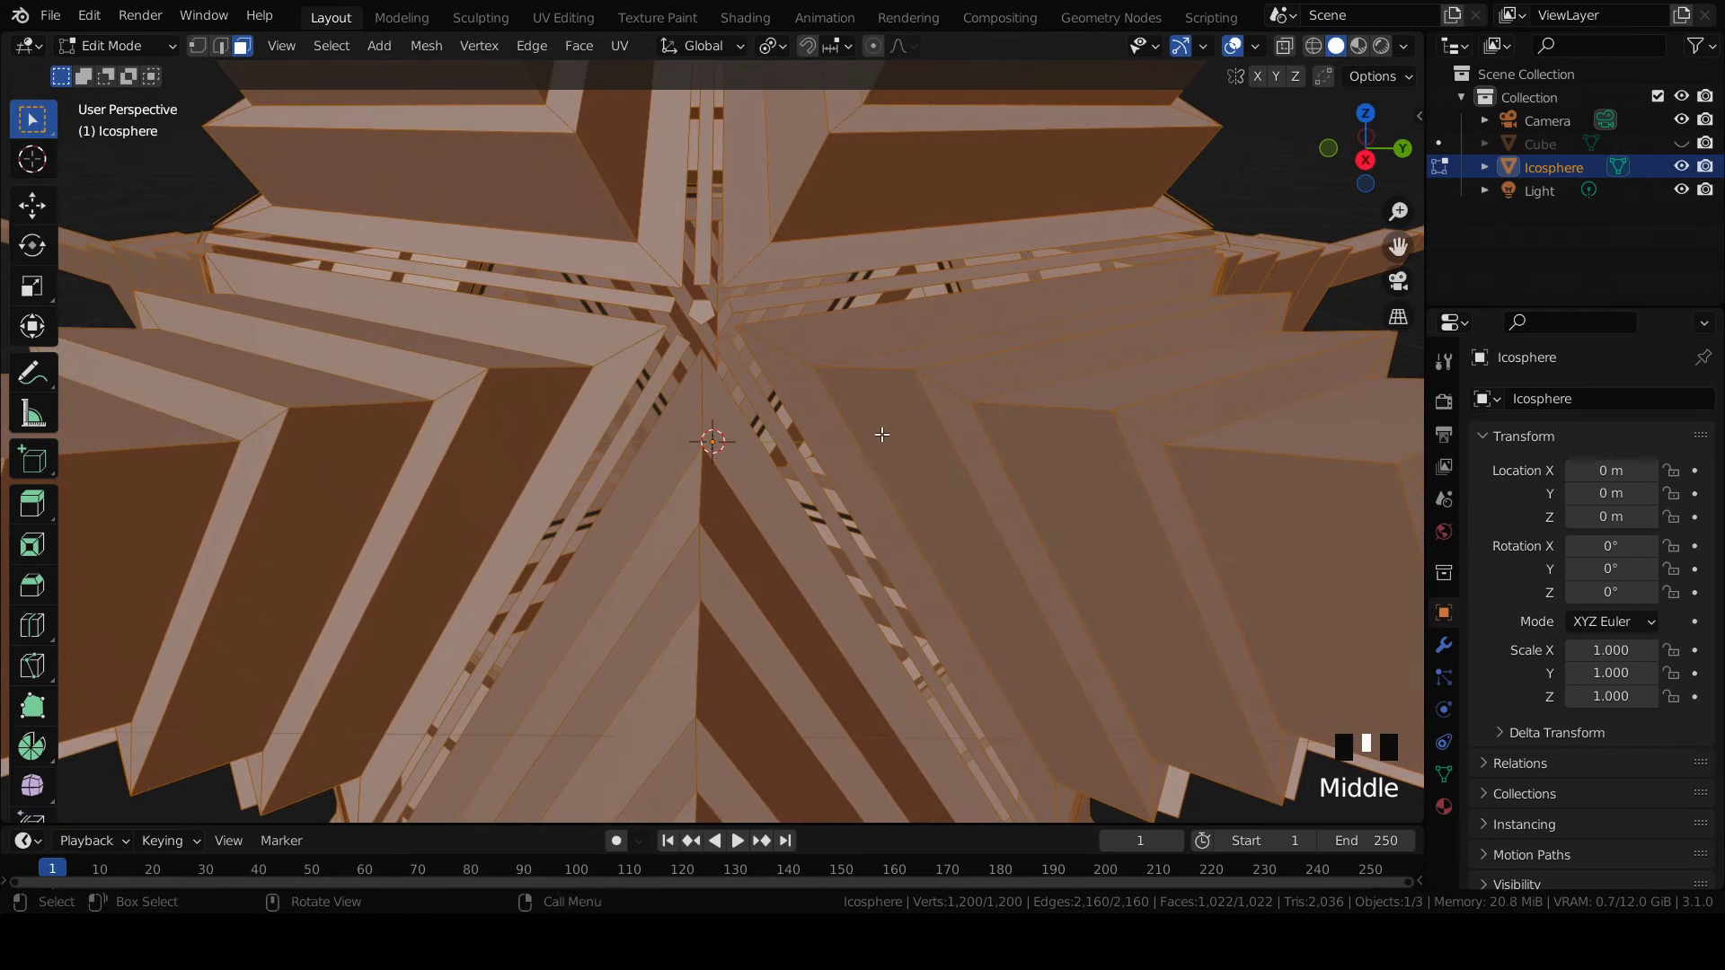
key("ctrl+b")
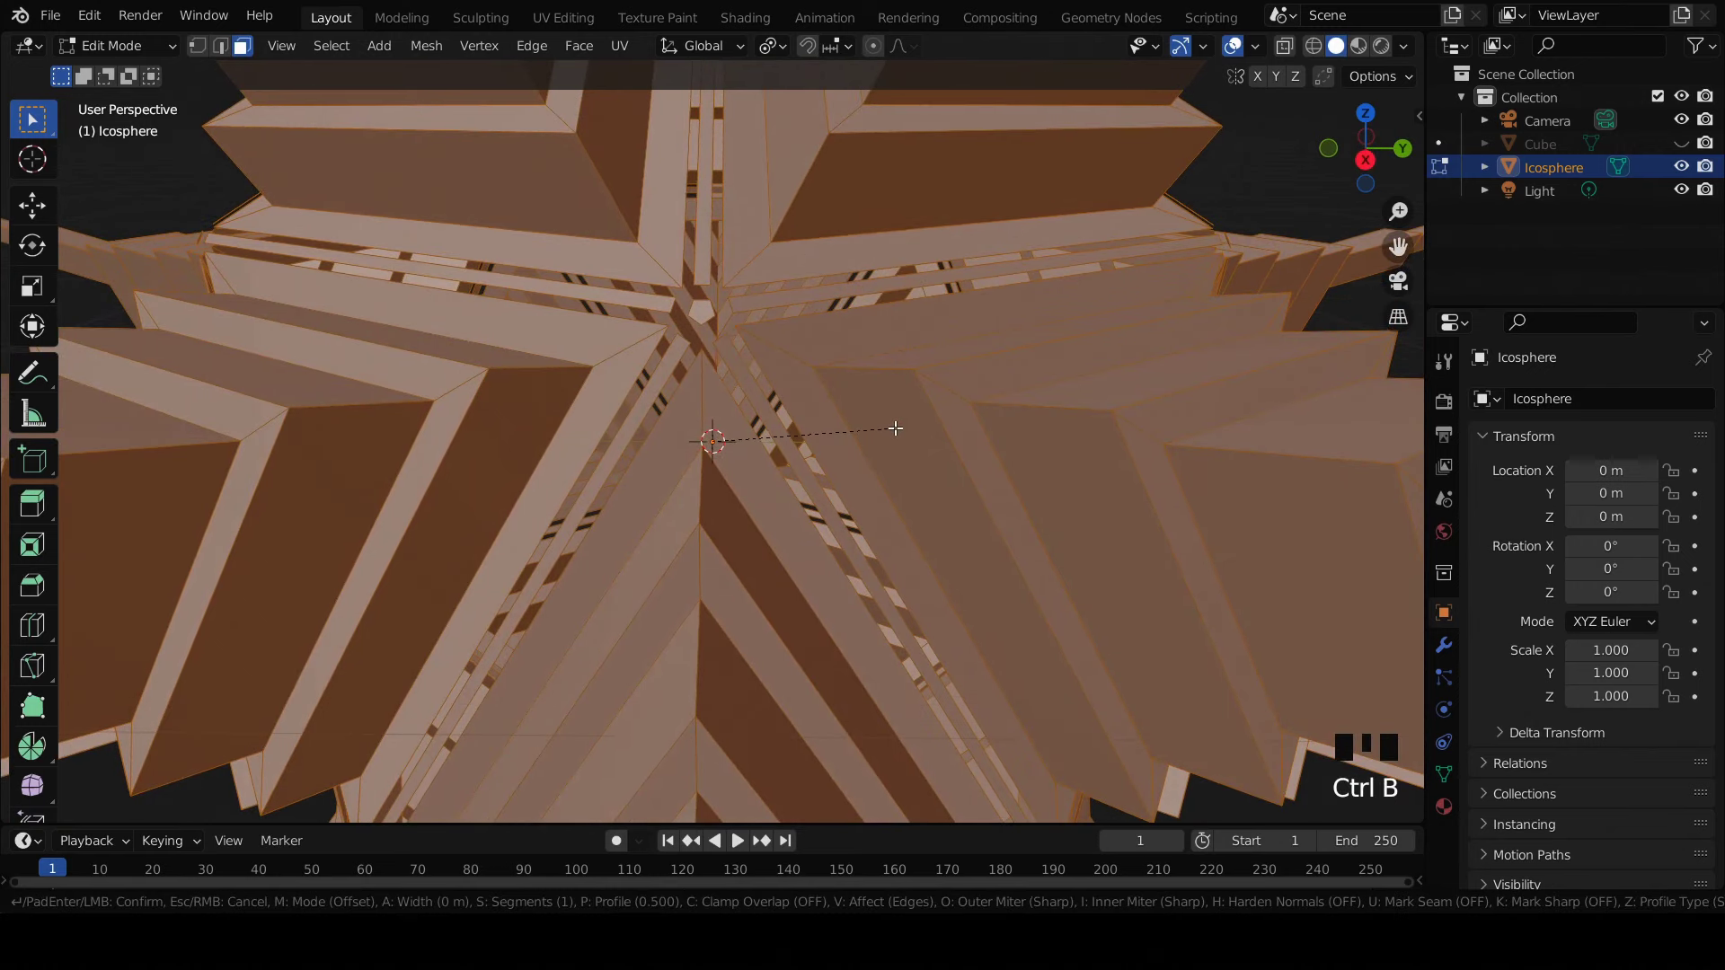
left_click(895, 429)
scroll(867, 411, "down", 5)
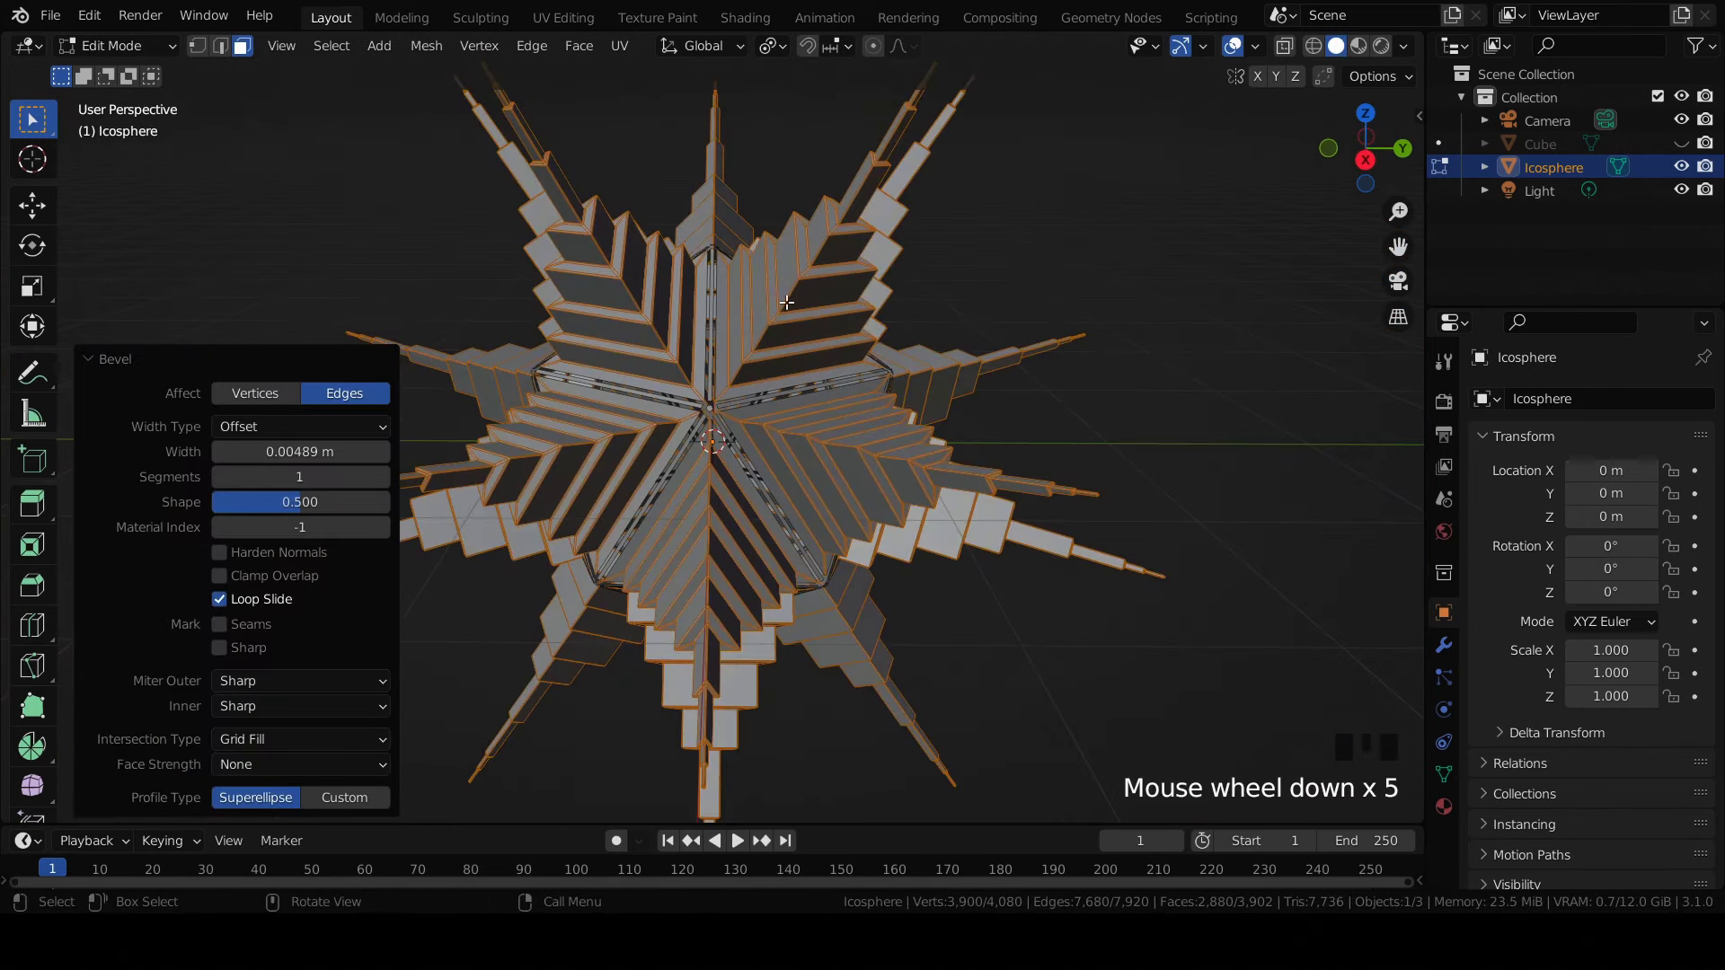
Step: Delete the selected bevel faces from the icosphere and return to Object Mode
key("Delete")
left_click(729, 364)
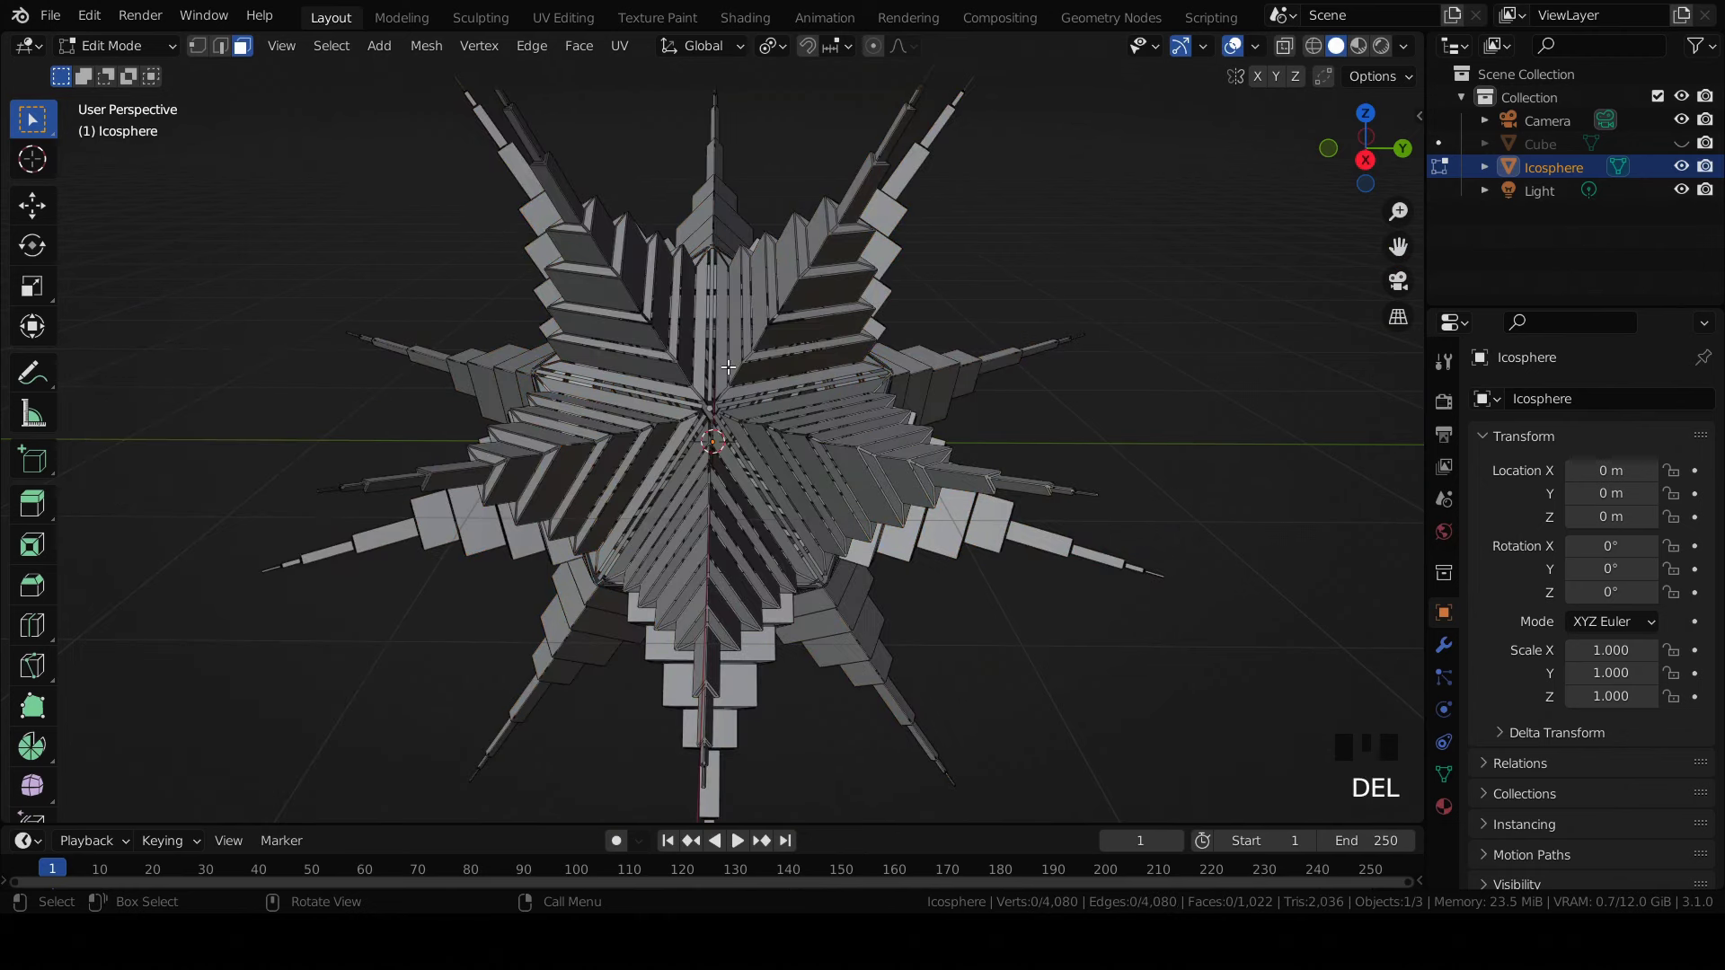
middle_click_drag(730, 364, 770, 362)
key("Tab")
Step: Unhide the cube and scale it up uniformly to about 2.71 so it encloses the spiked shape
key("KP_1")
scroll(1342, 262, "down", 5)
left_click(1681, 144)
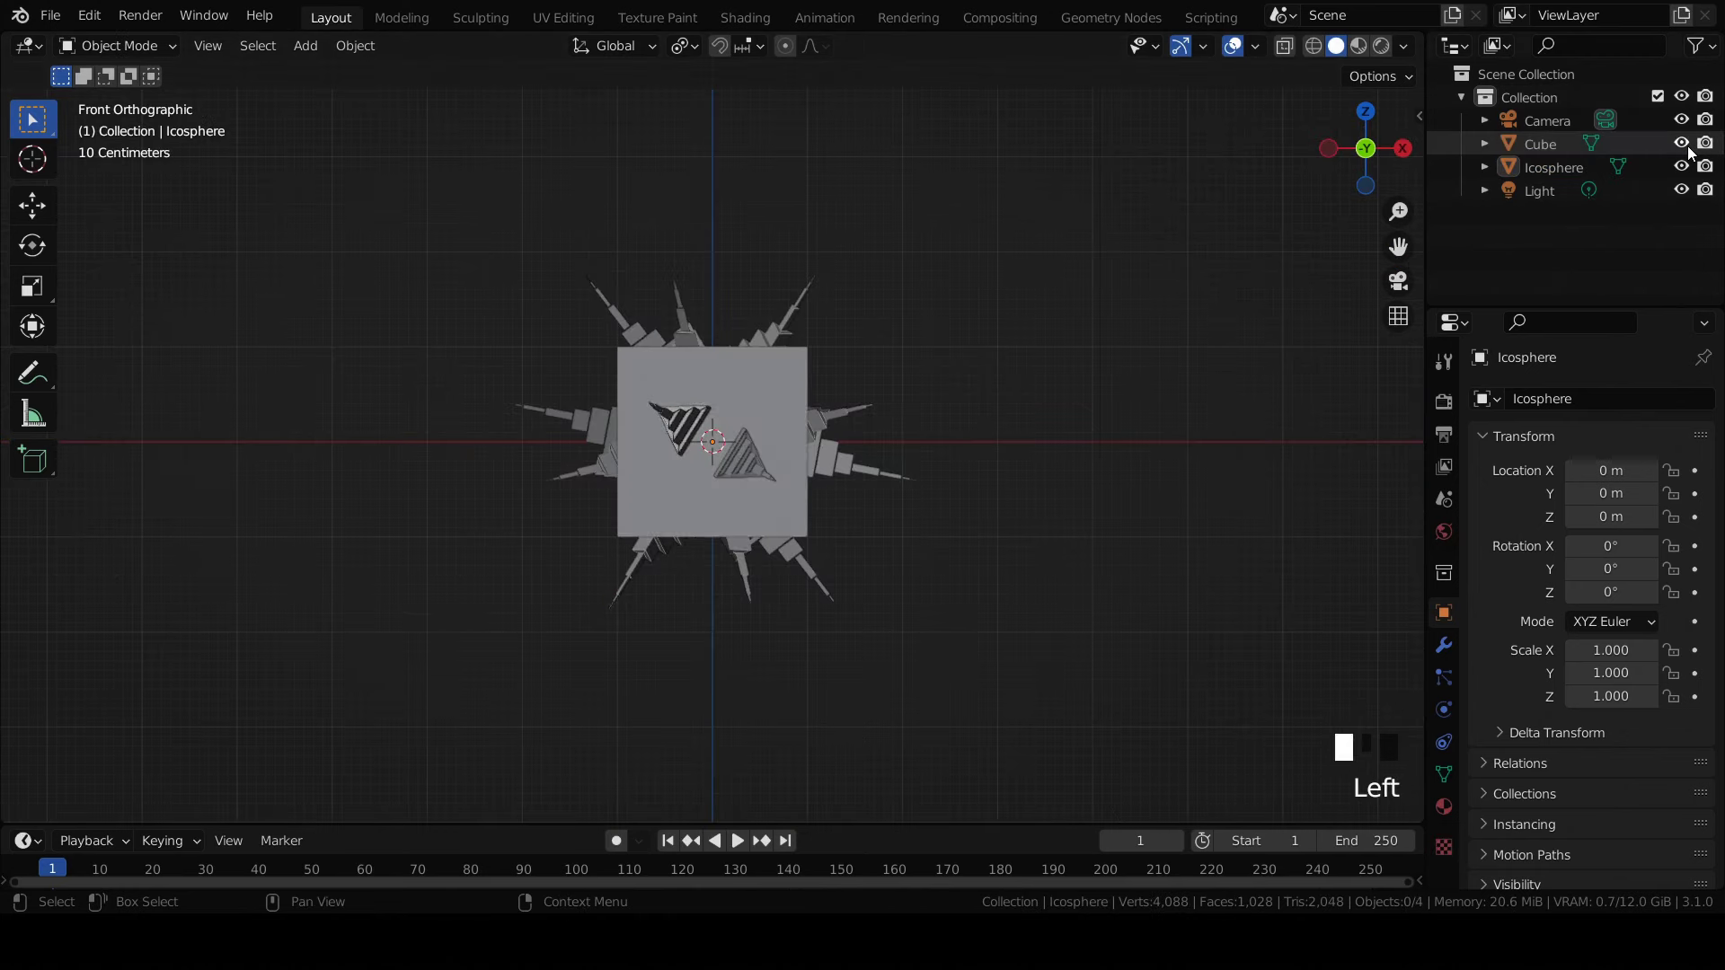
left_click(775, 441)
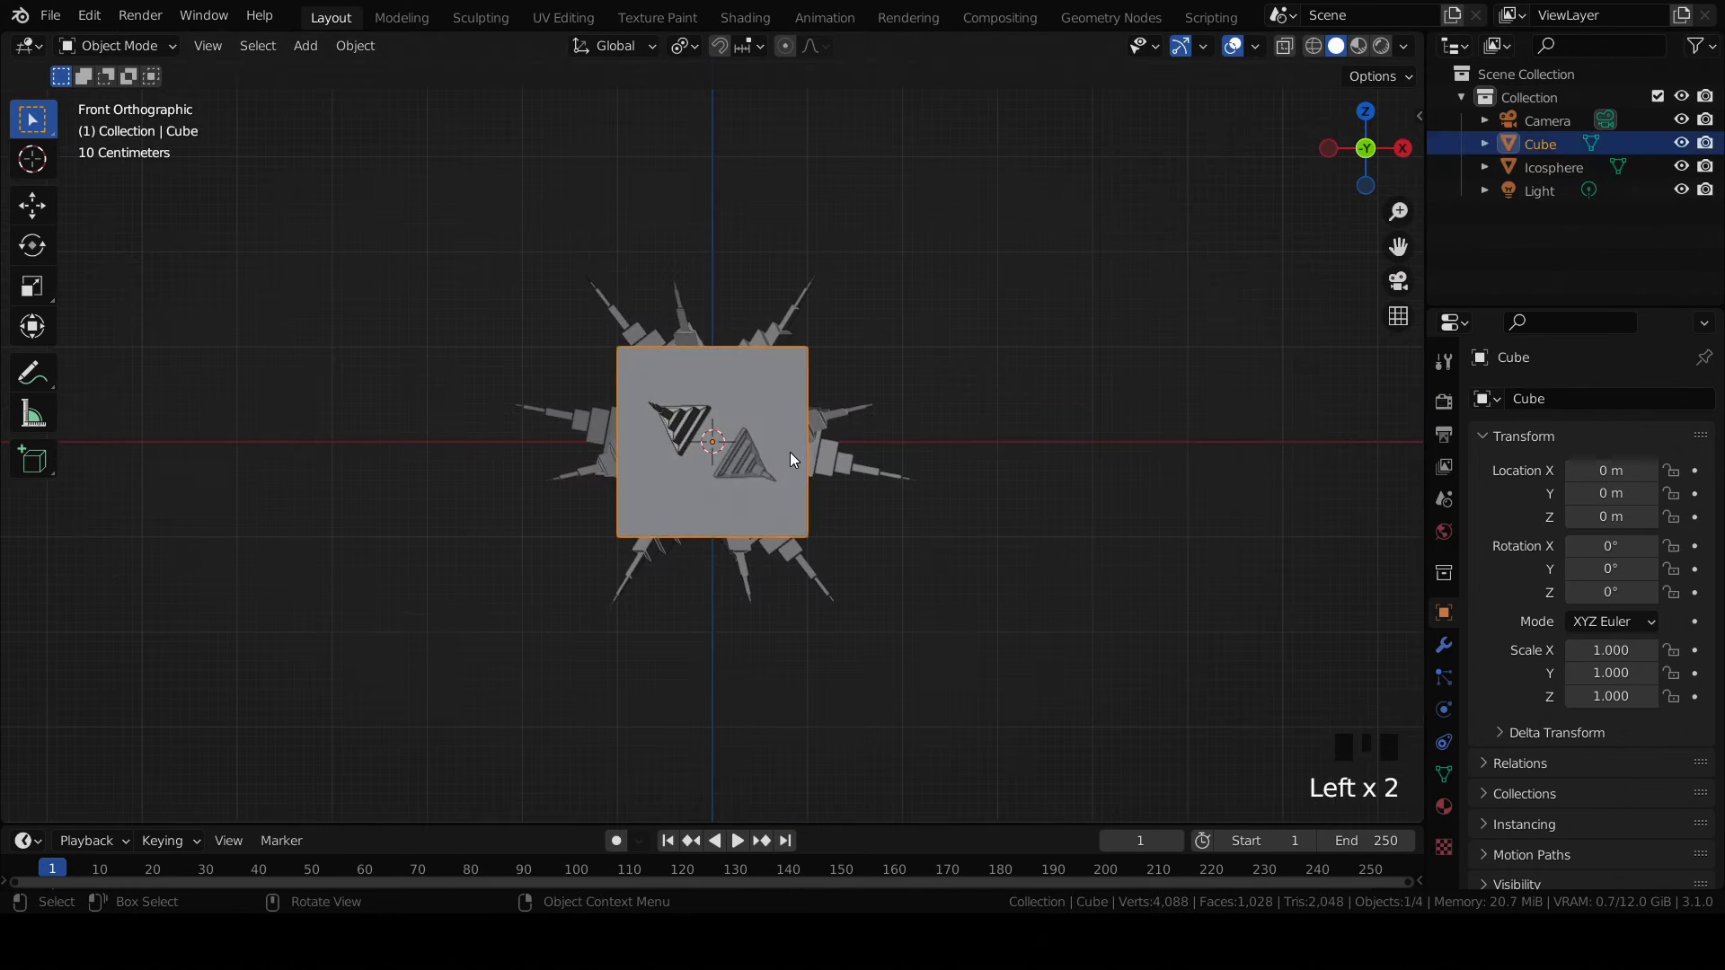
key("s")
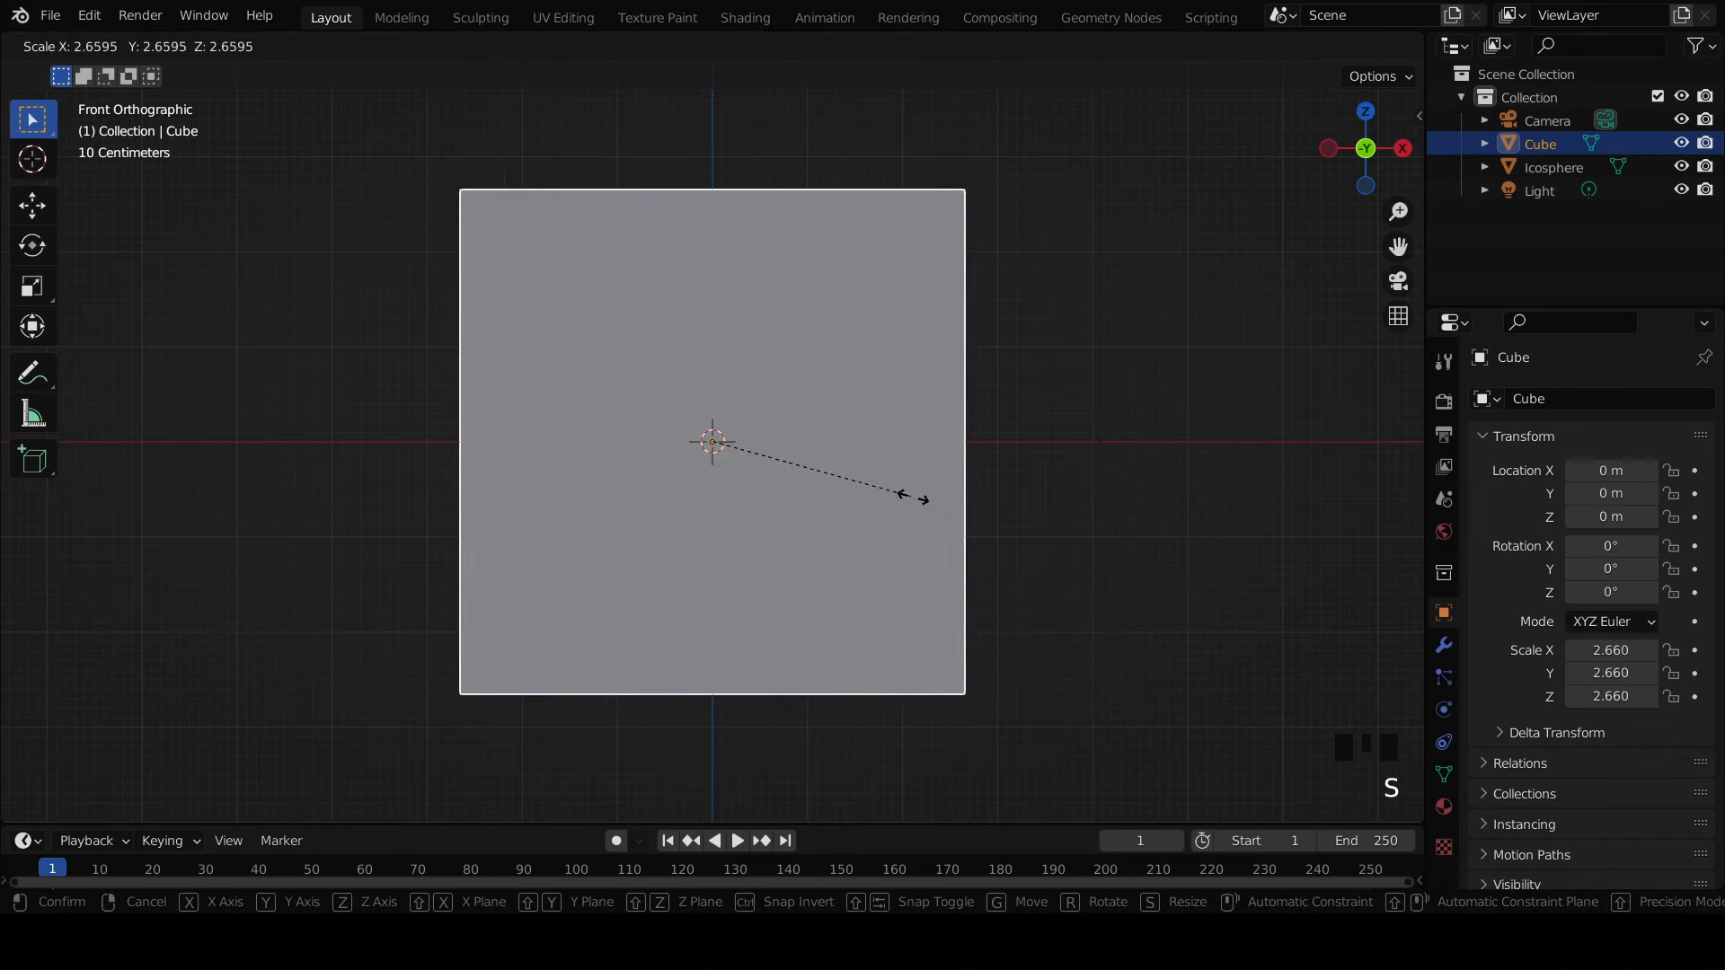
left_click(930, 500)
Step: Delete the cube's top, front, left and right faces in Edit Mode, keeping the bottom and back, and return to Object Mode
middle_click_drag(591, 260, 535, 310)
key("Tab")
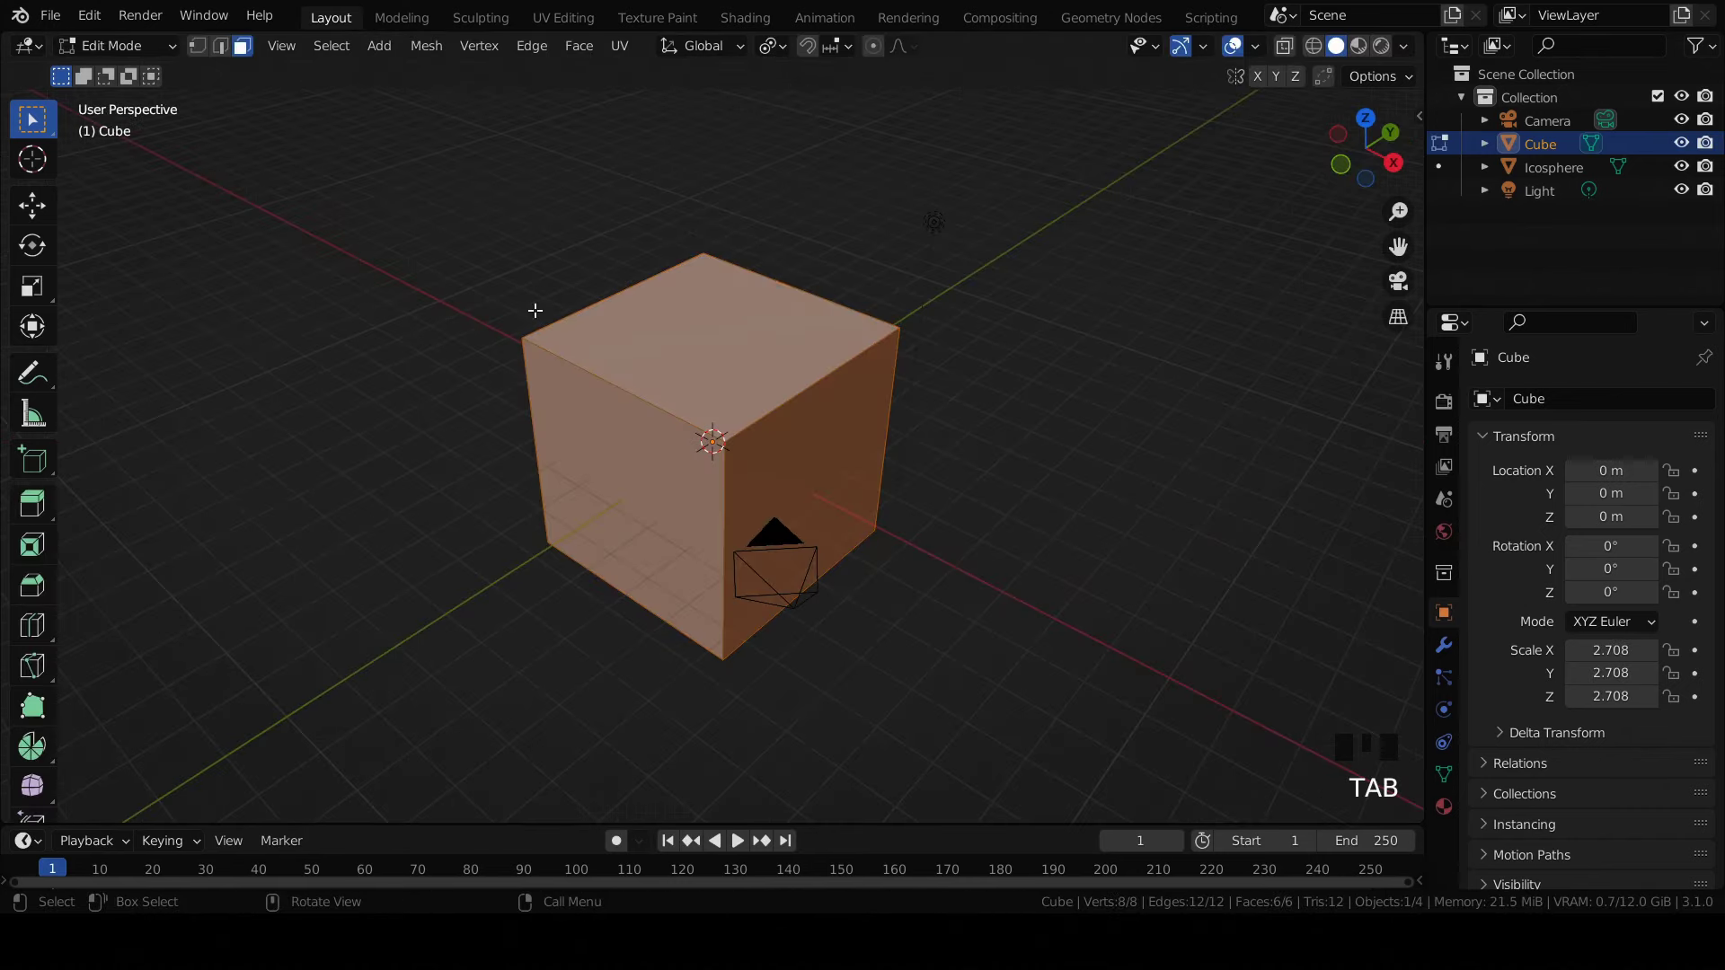
left_click(759, 345)
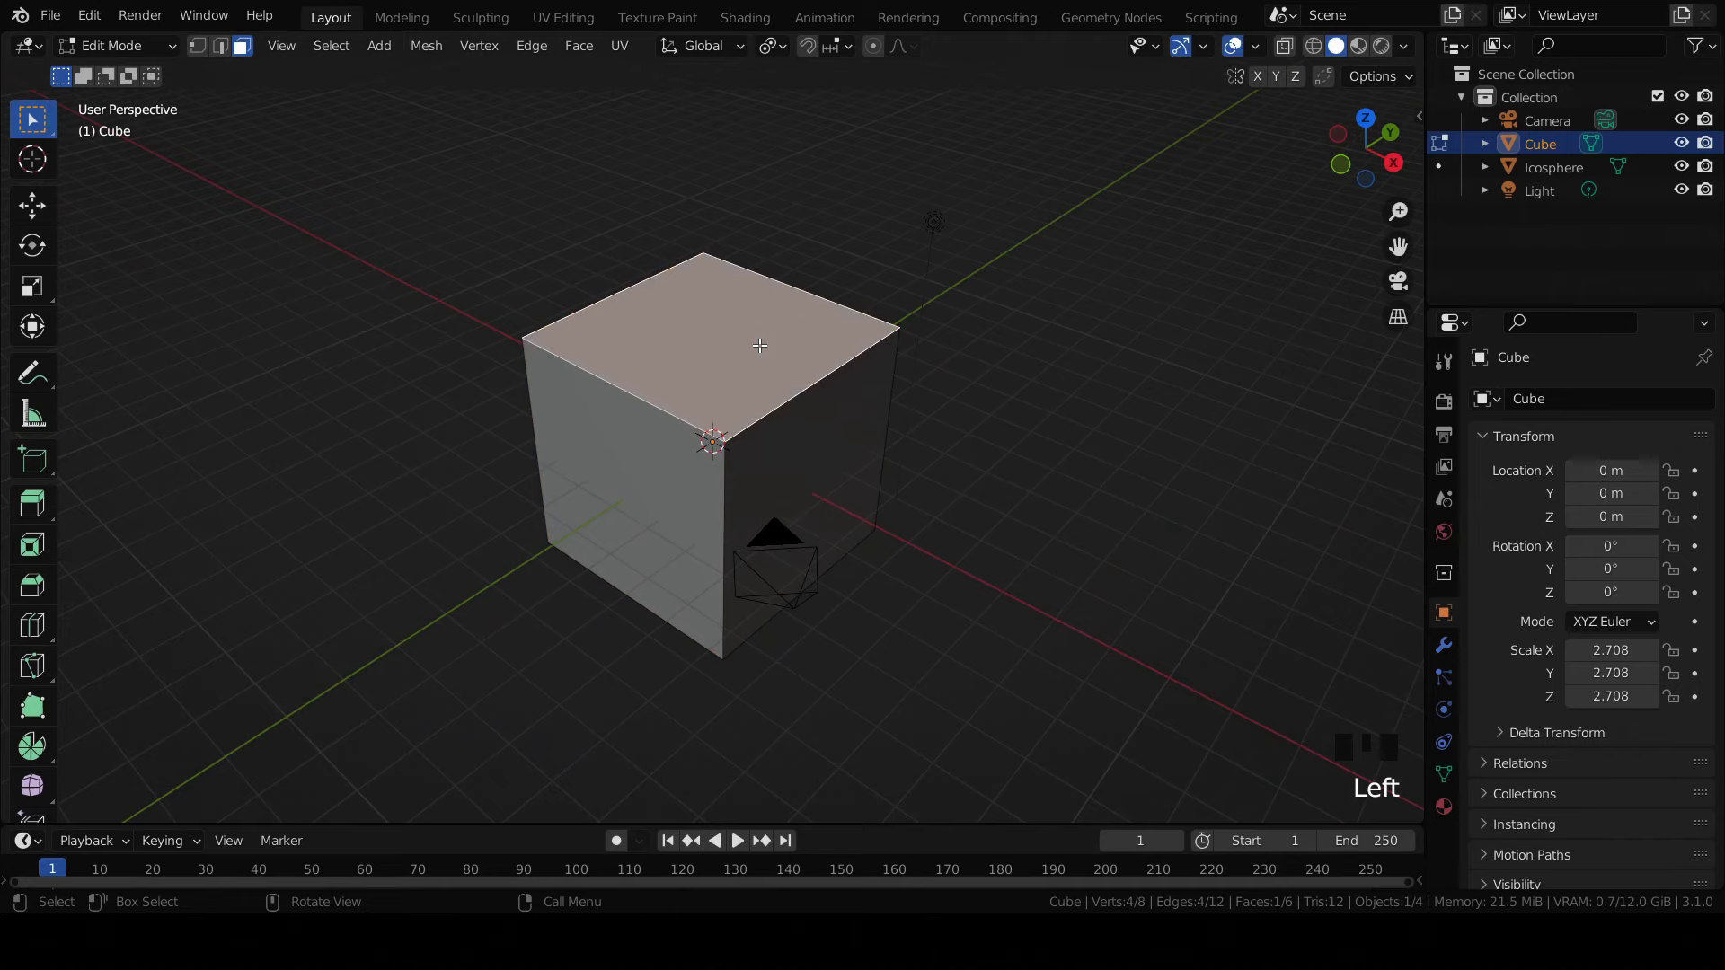
left_click(620, 508, "shift")
left_click(790, 494, "shift")
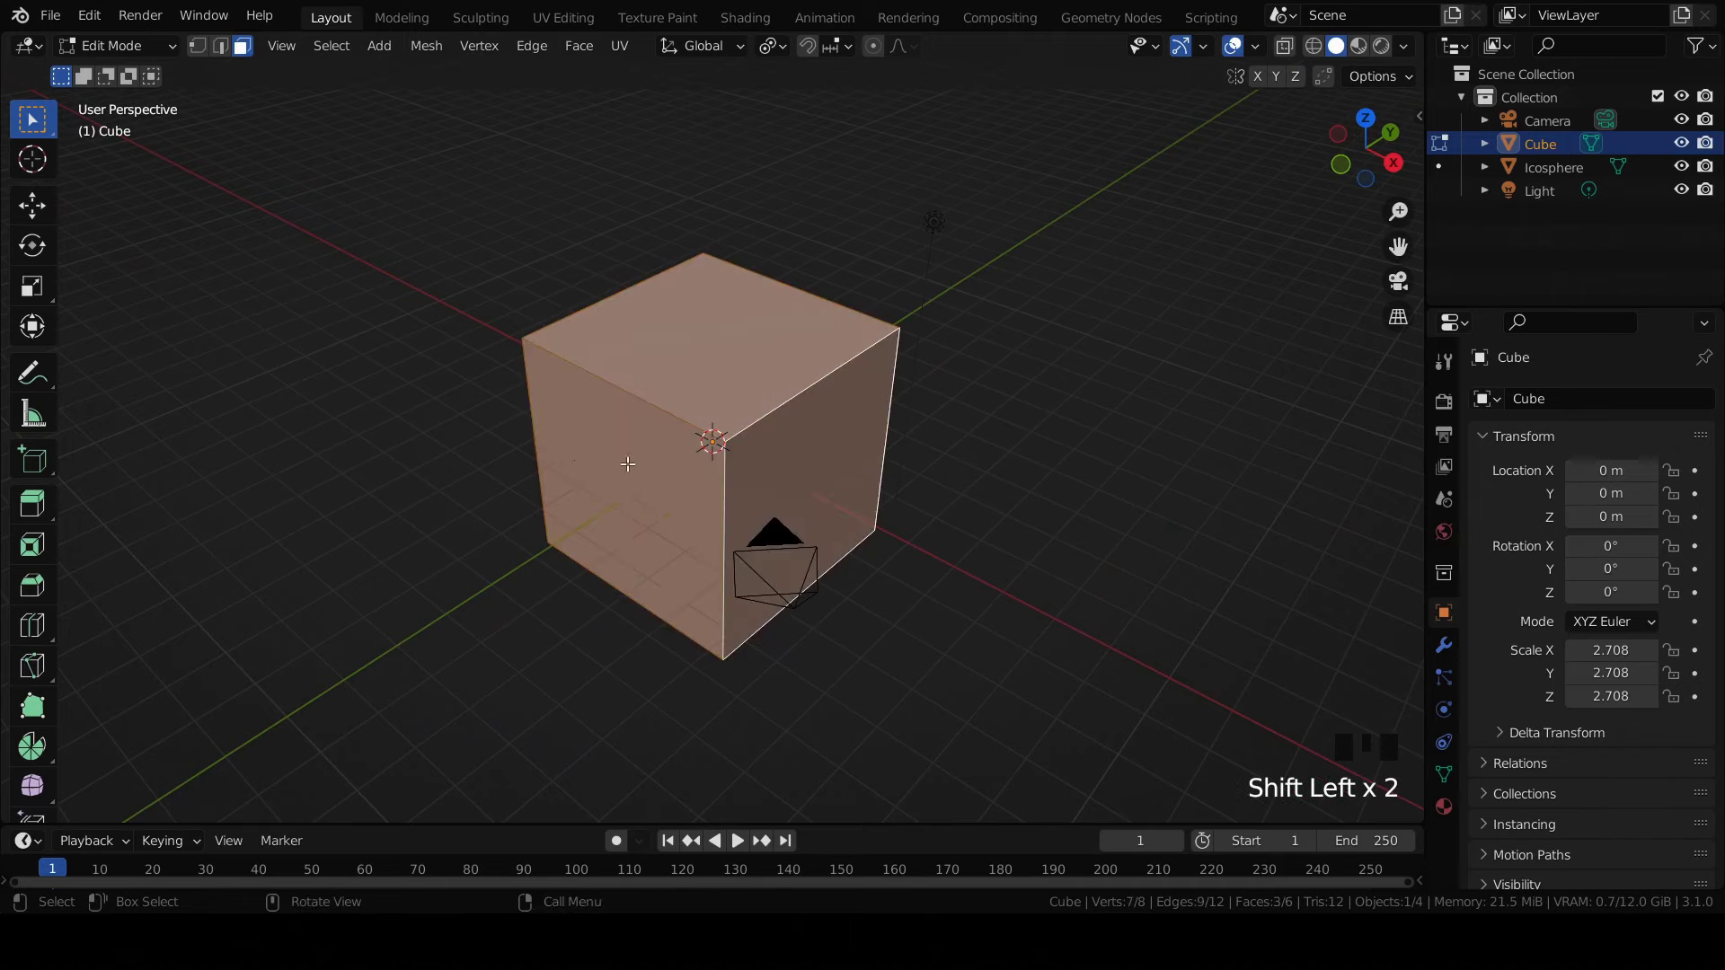
middle_click_drag(790, 494, 687, 413)
left_click(615, 390, "shift")
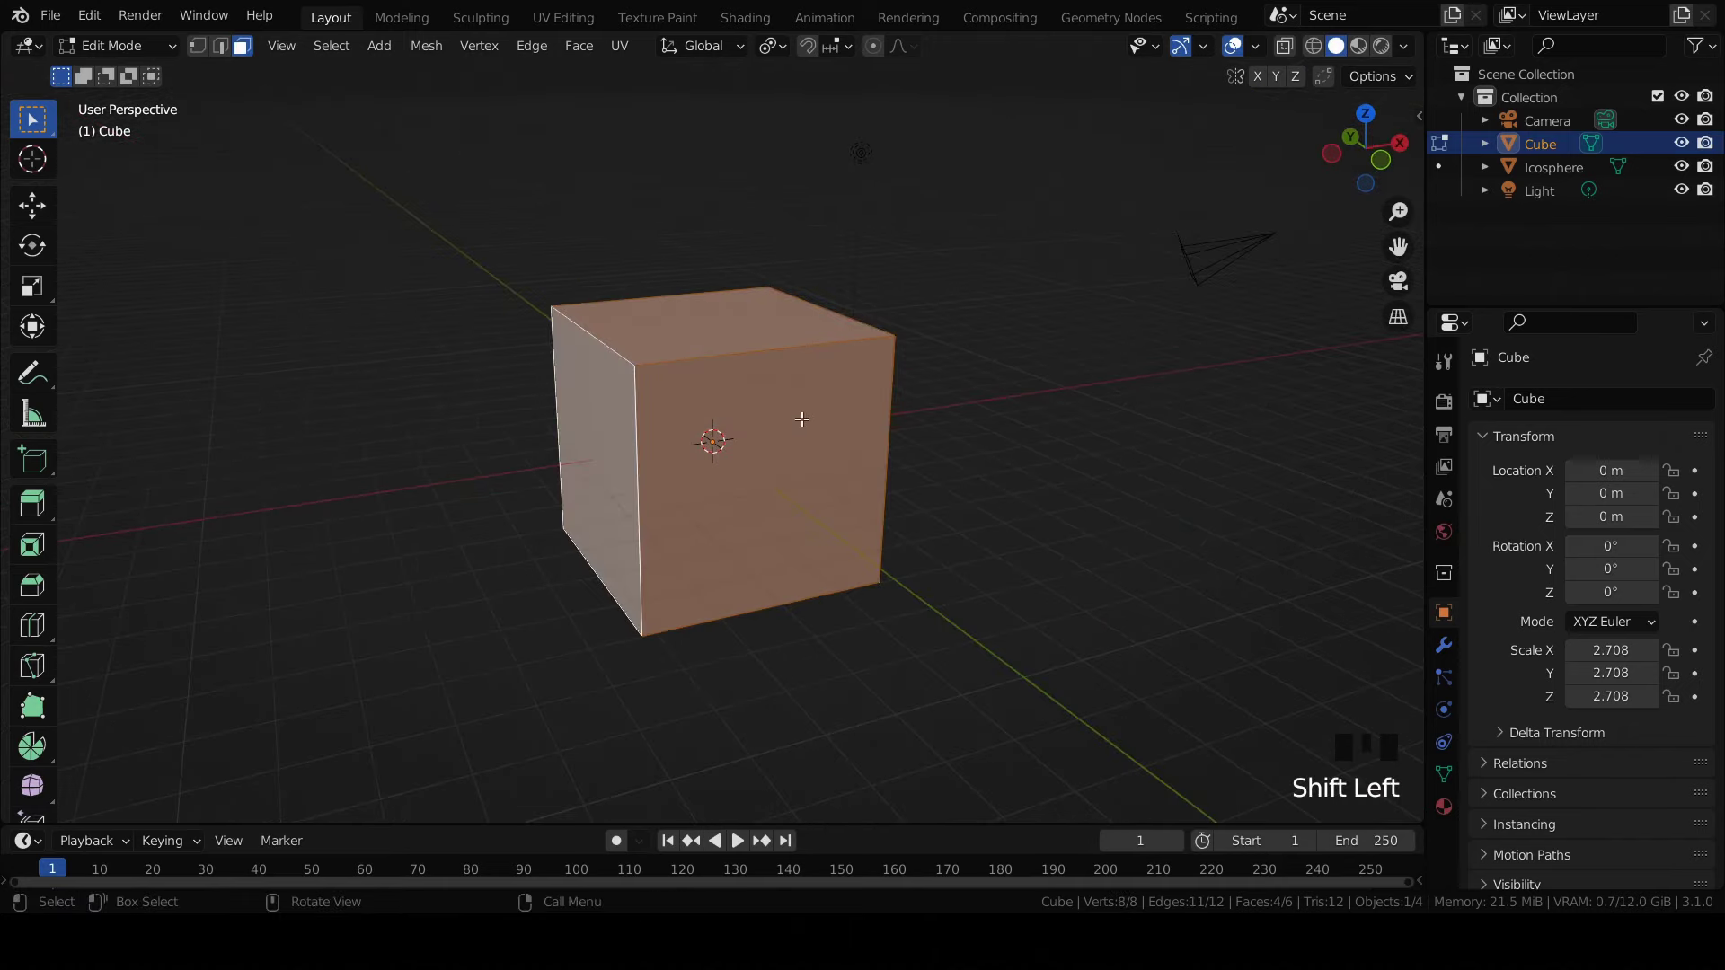
key("Delete")
key("Delete")
left_click(801, 419)
key("Tab")
Step: Raise the backdrop by about 0.69 m along Z in the front view
key("KP_1")
key("g")
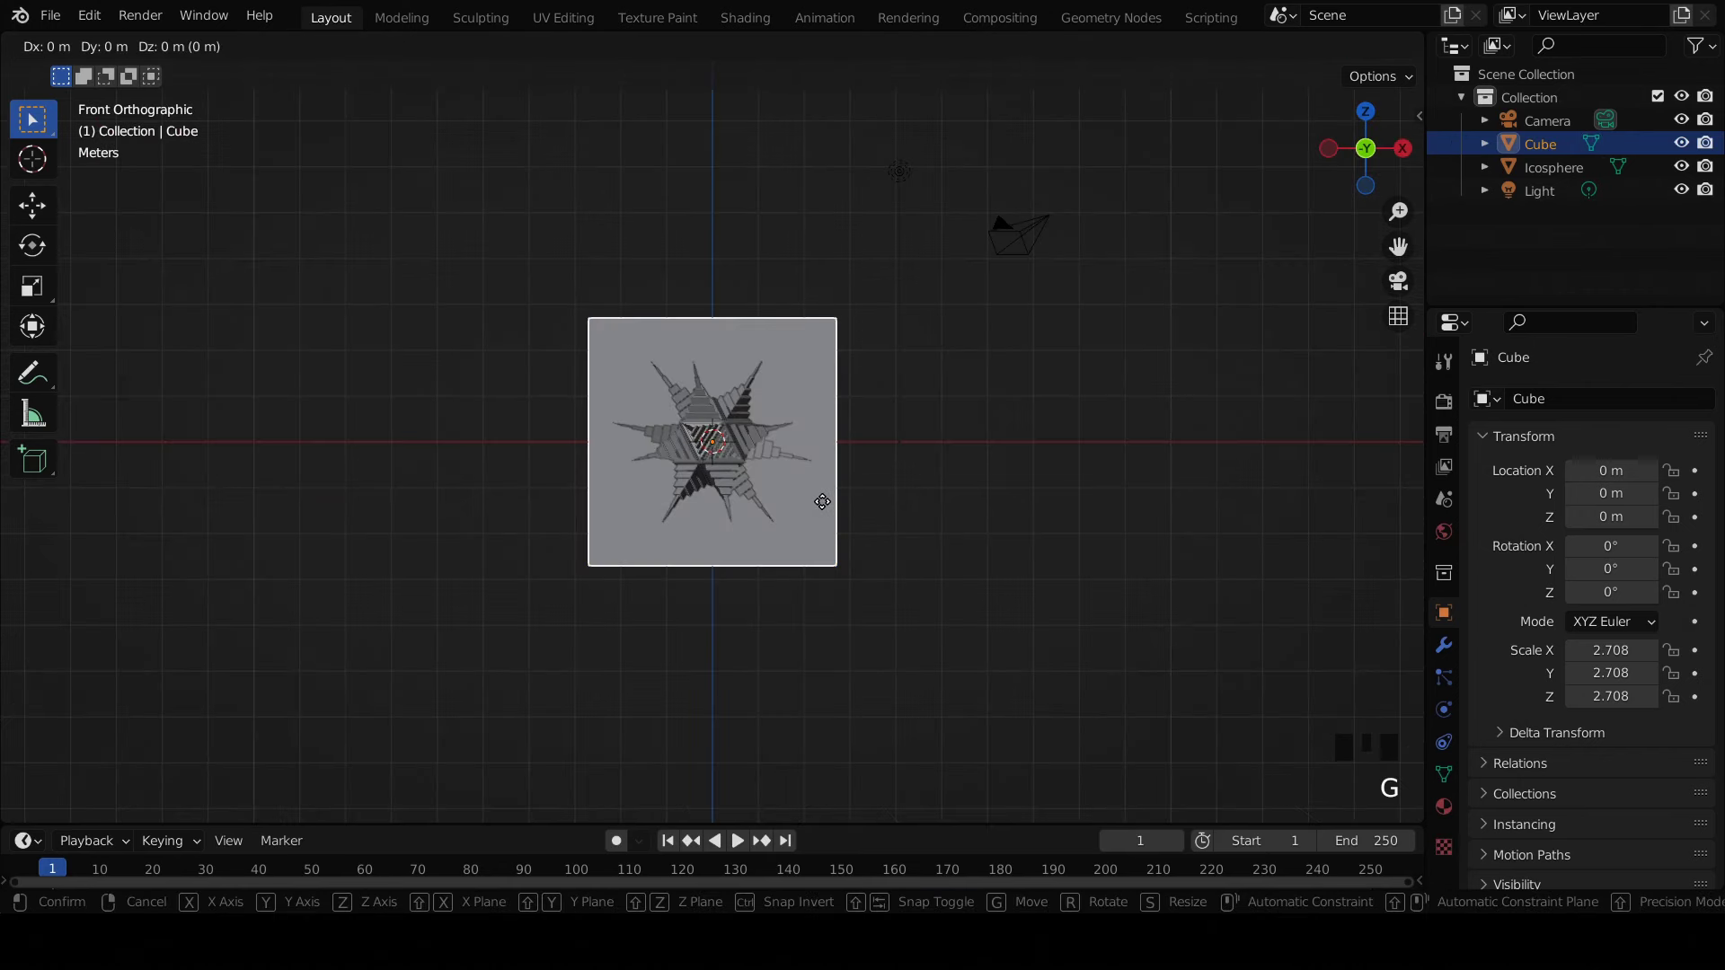
key("z")
left_click(847, 470)
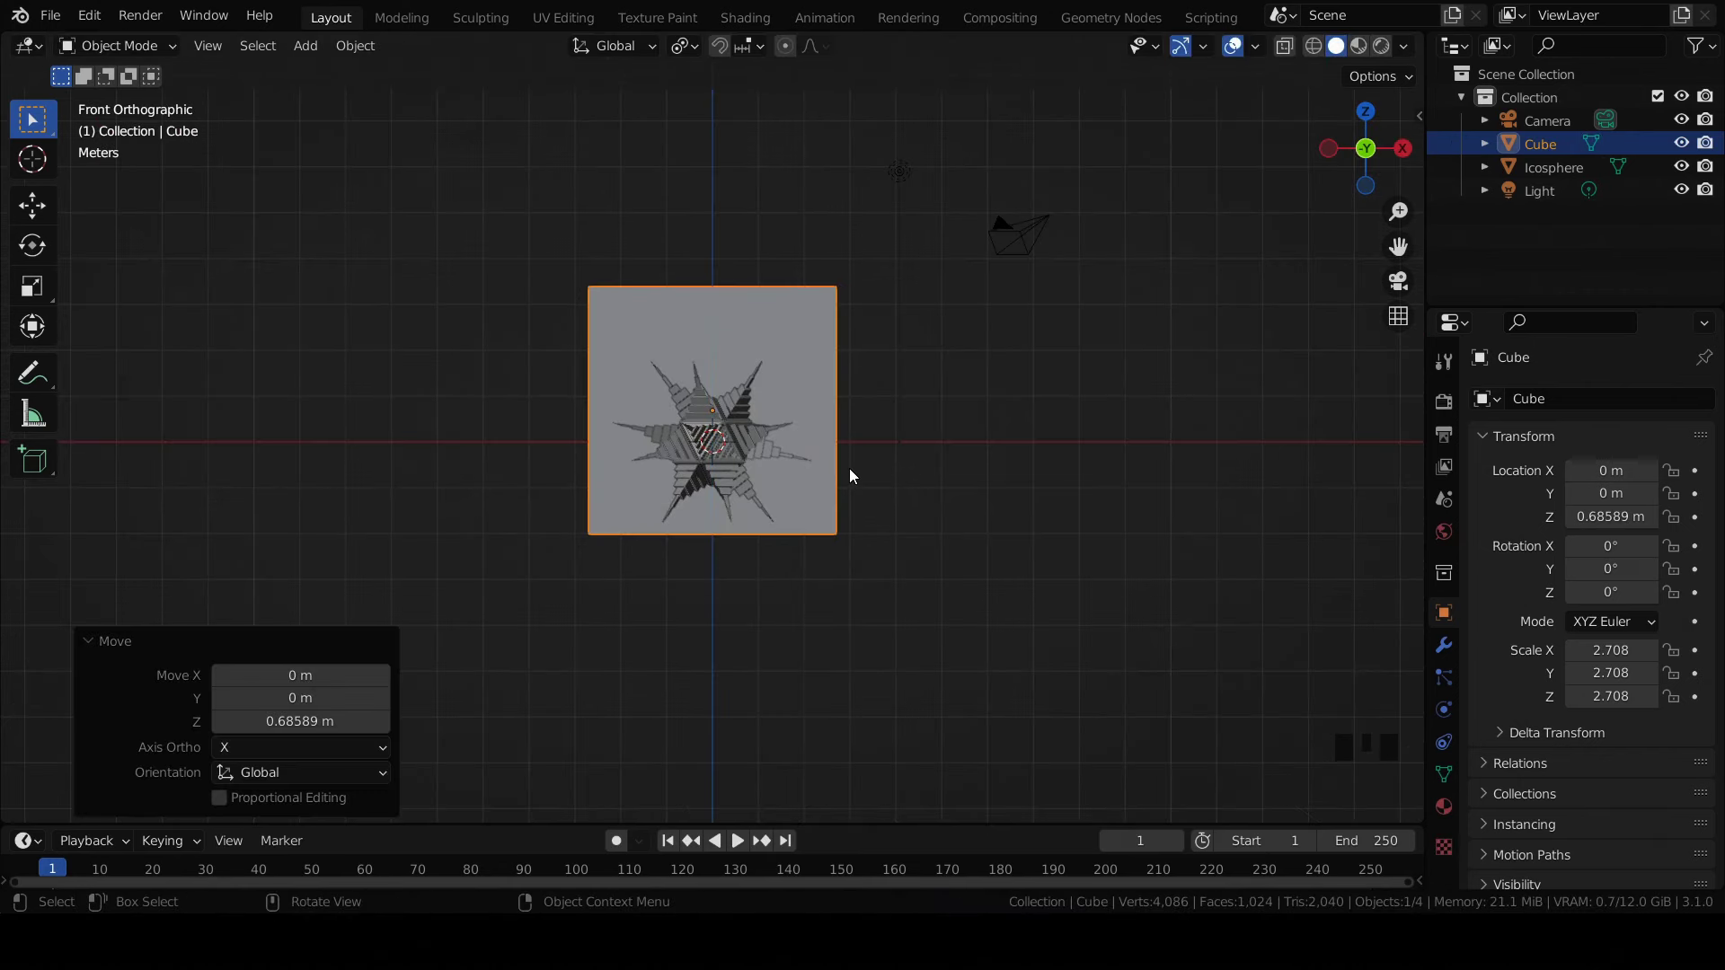
Step: Clear the camera's location and rotation, and rotate it 90° about the X axis
left_click(1000, 232)
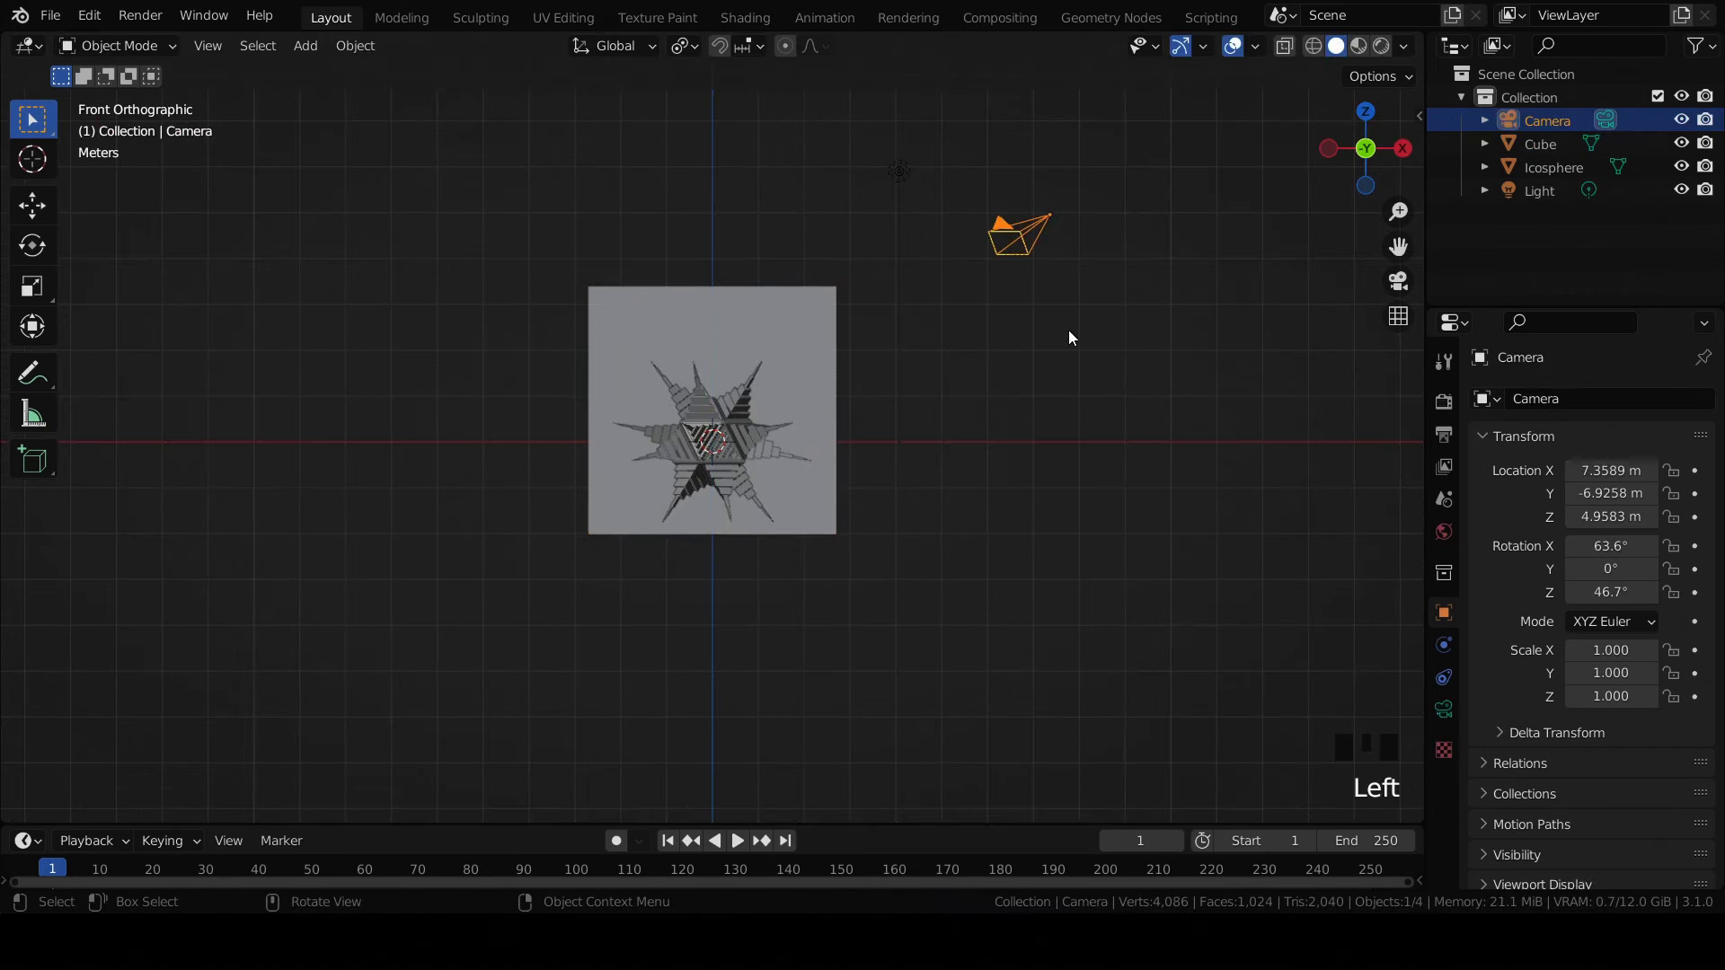
key("alt+g")
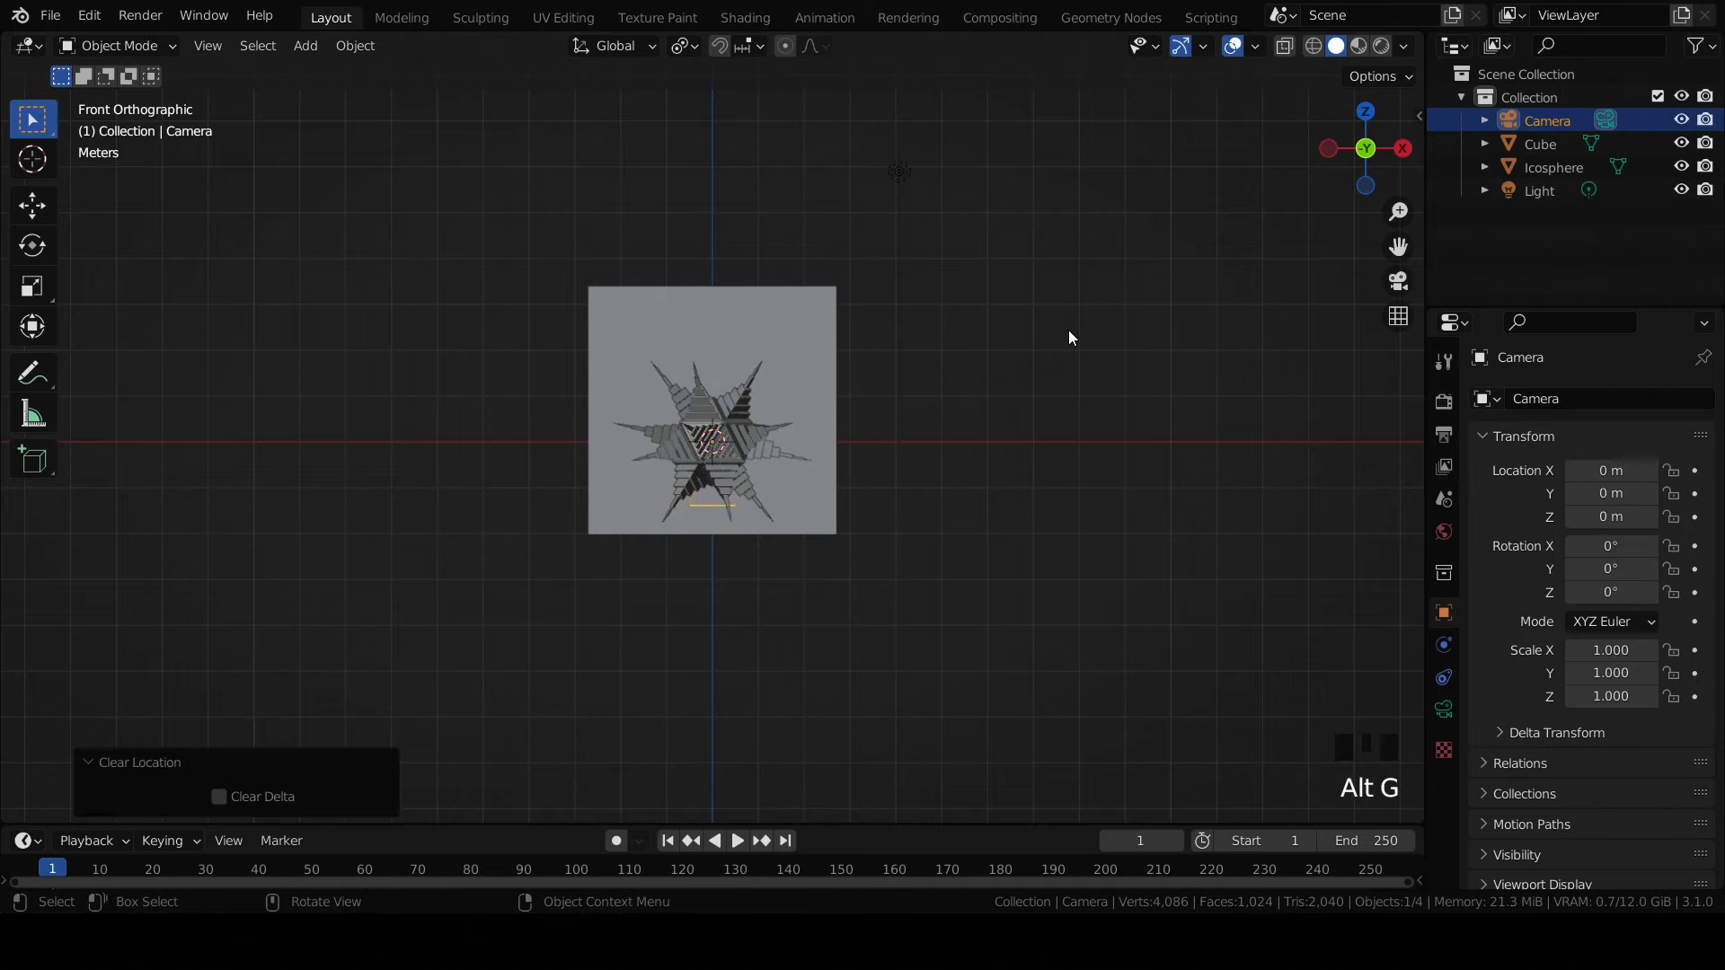
key("r")
key("x")
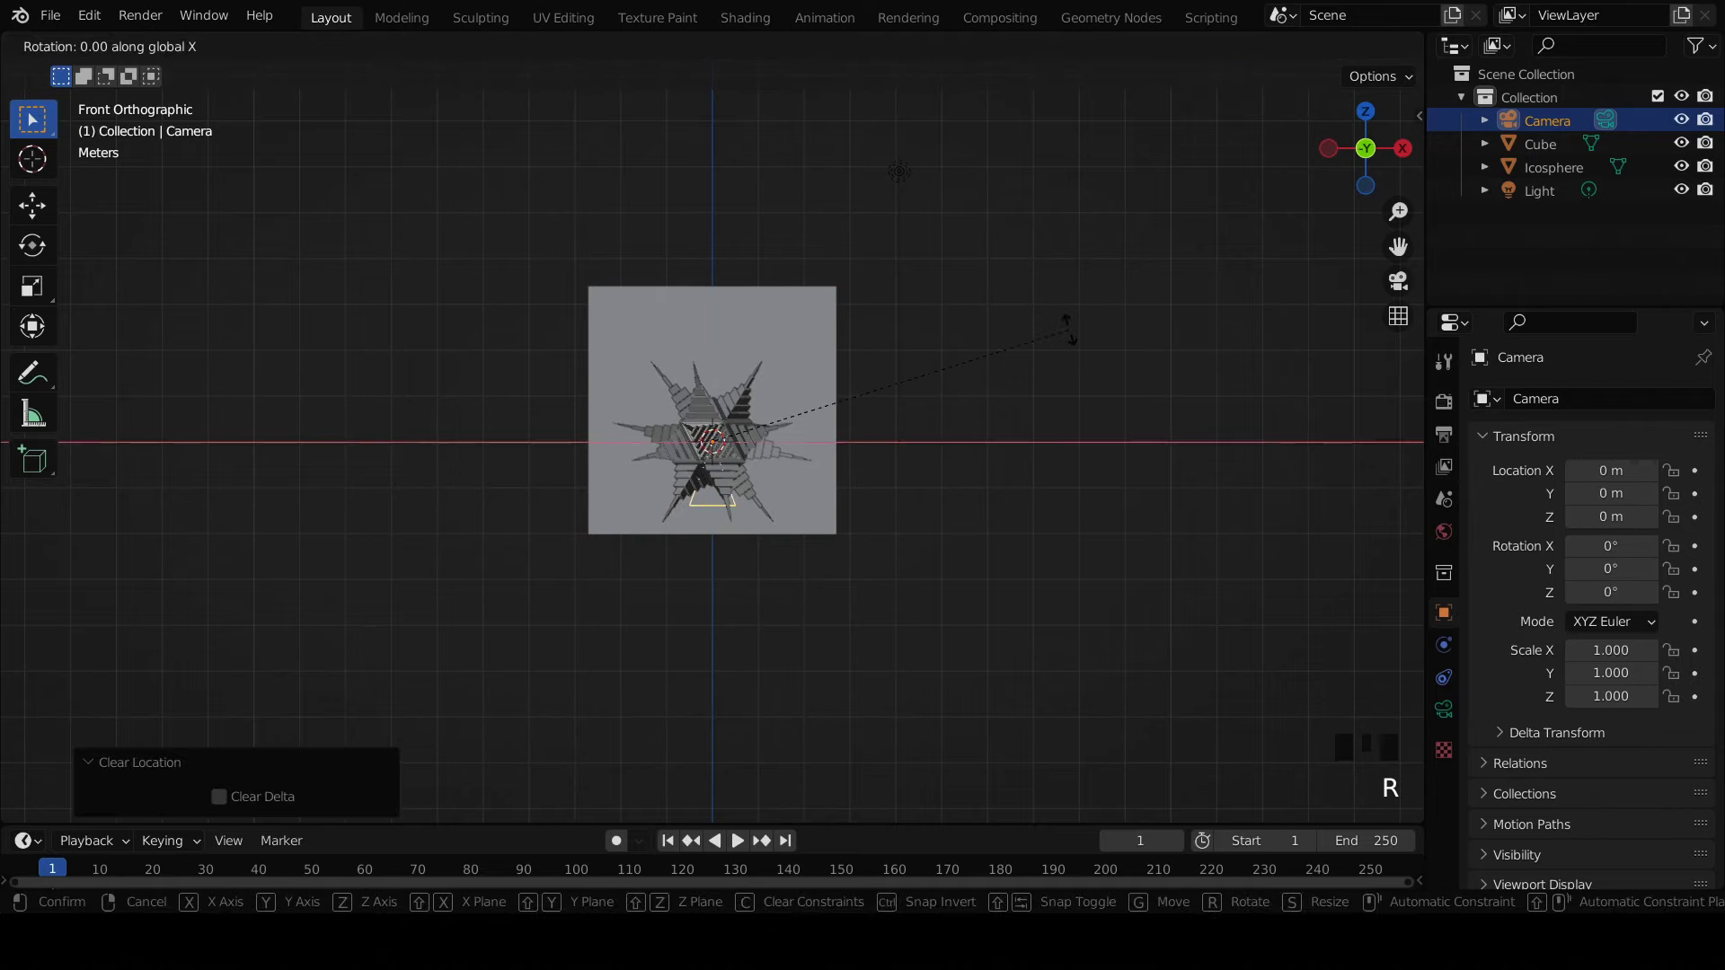
key("Return")
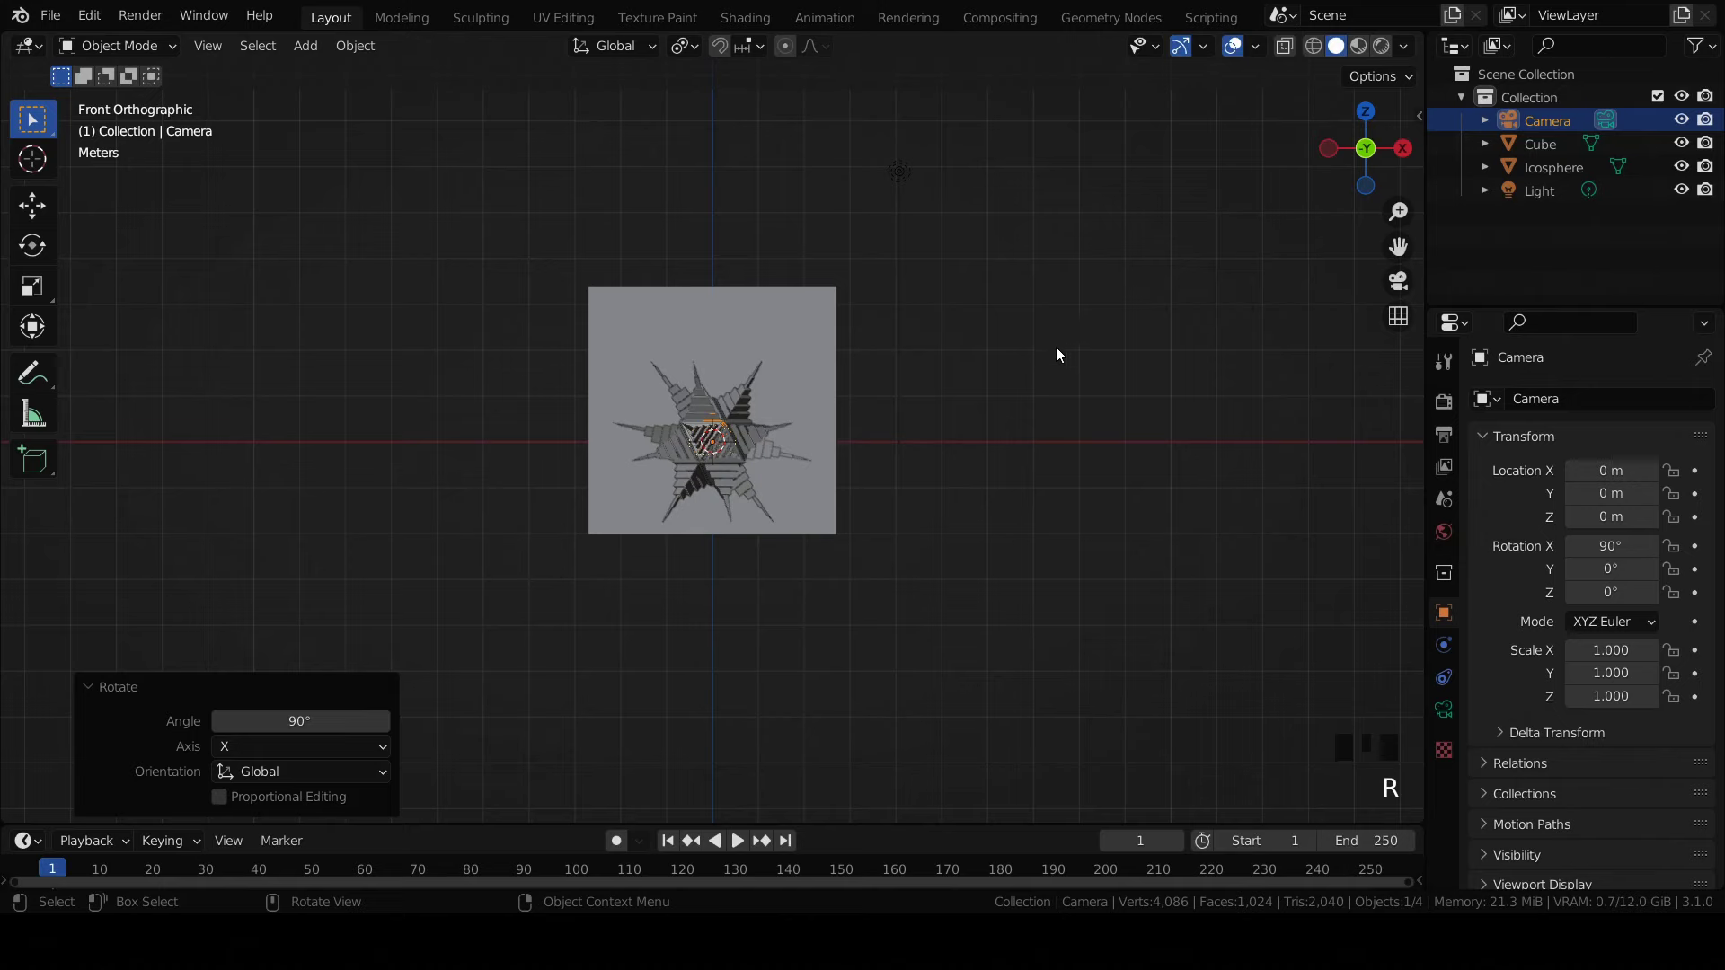
Step: Move the camera back along Y by -10 m and adjust its Y location to about -11.11 m in camera view
type("gy-10")
key("Return")
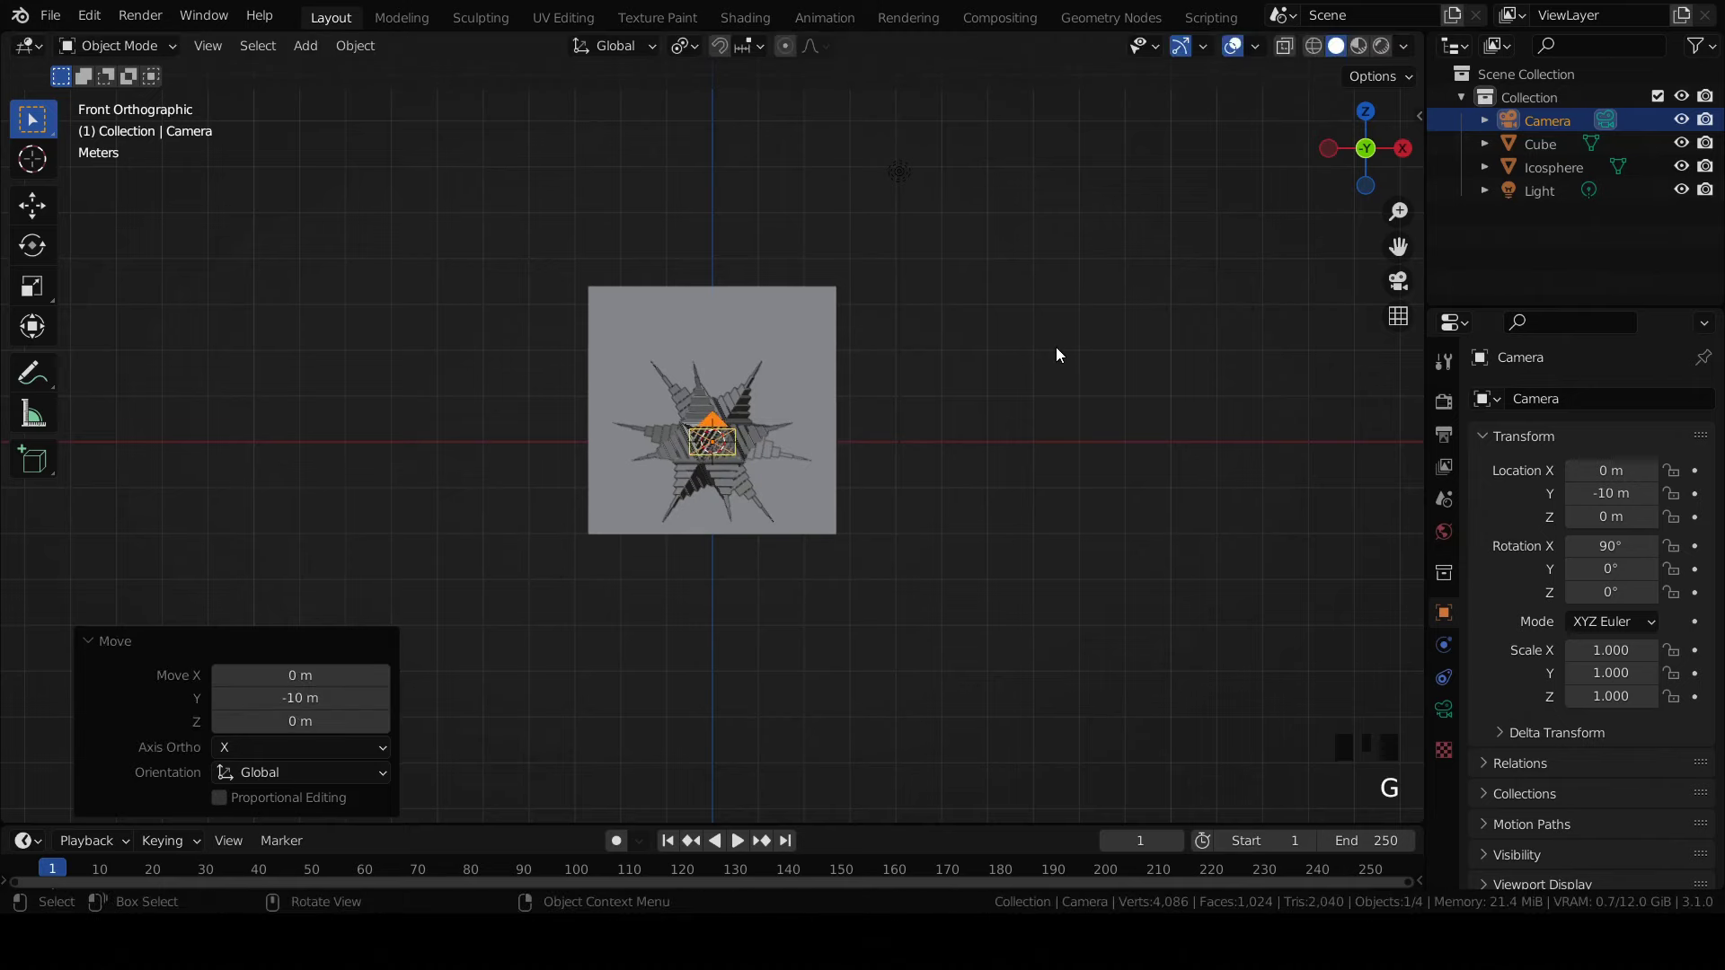
key("KP_0")
left_click_drag(1605, 494, 1496, 493)
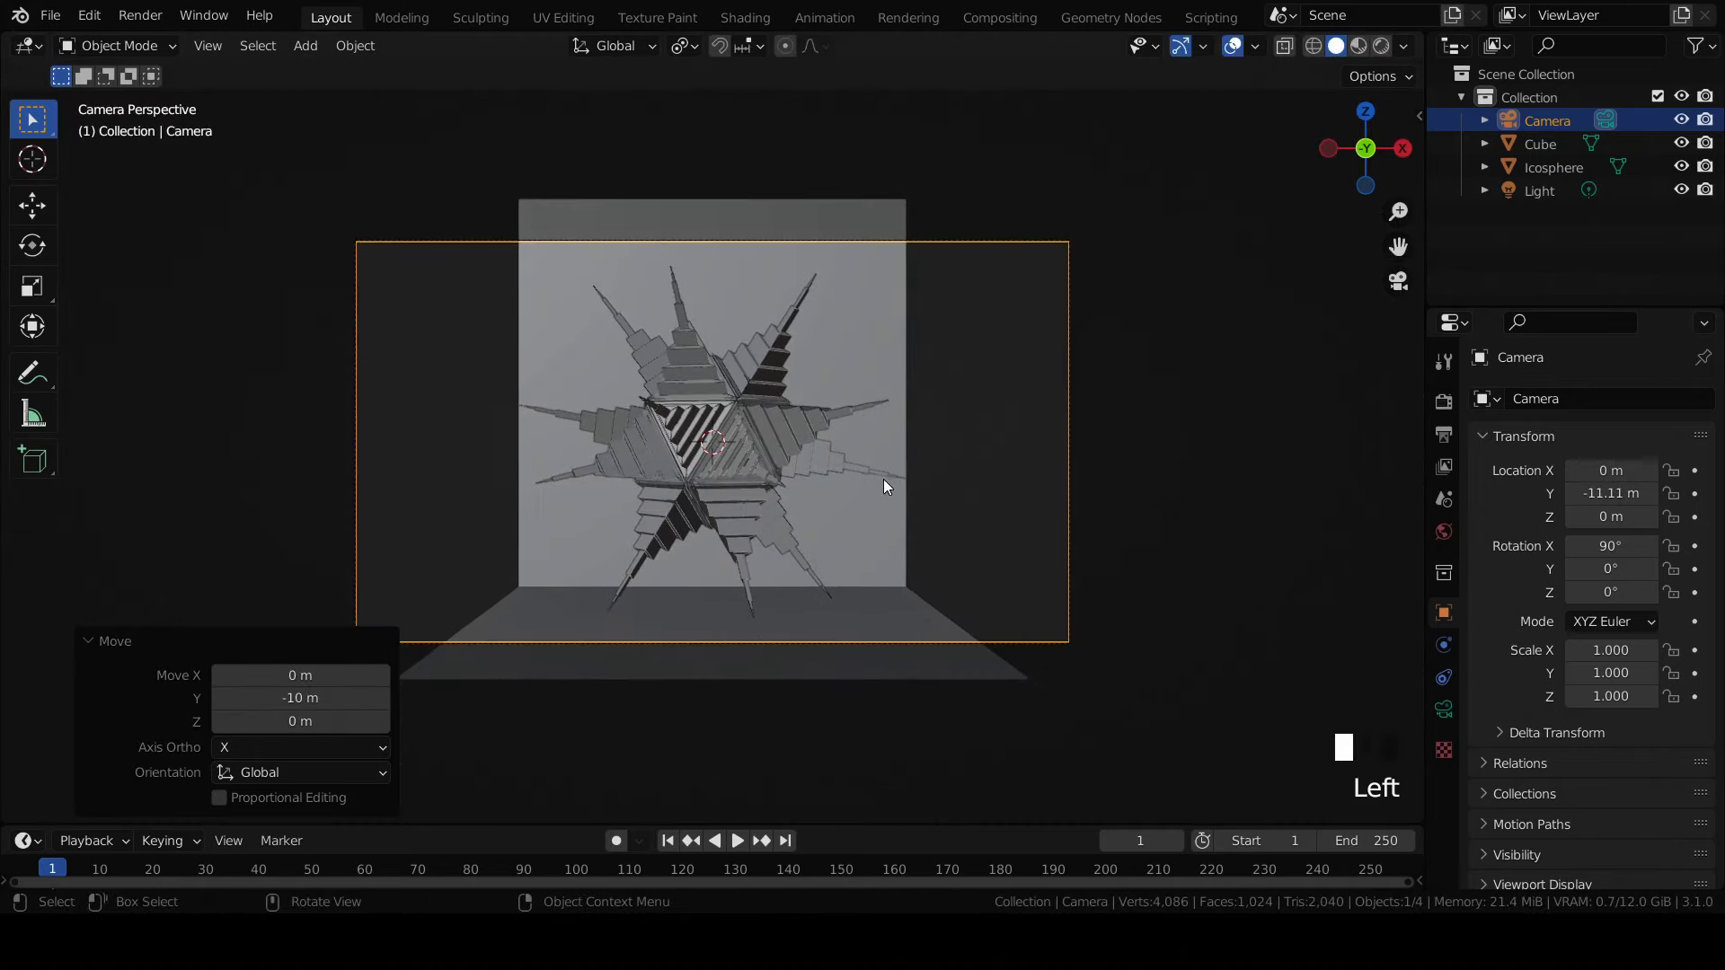
Step: Lower the icosphere by about 0.24 m along Z and rotate it freely to a more varied angle
left_click(790, 408)
key("g")
key("z")
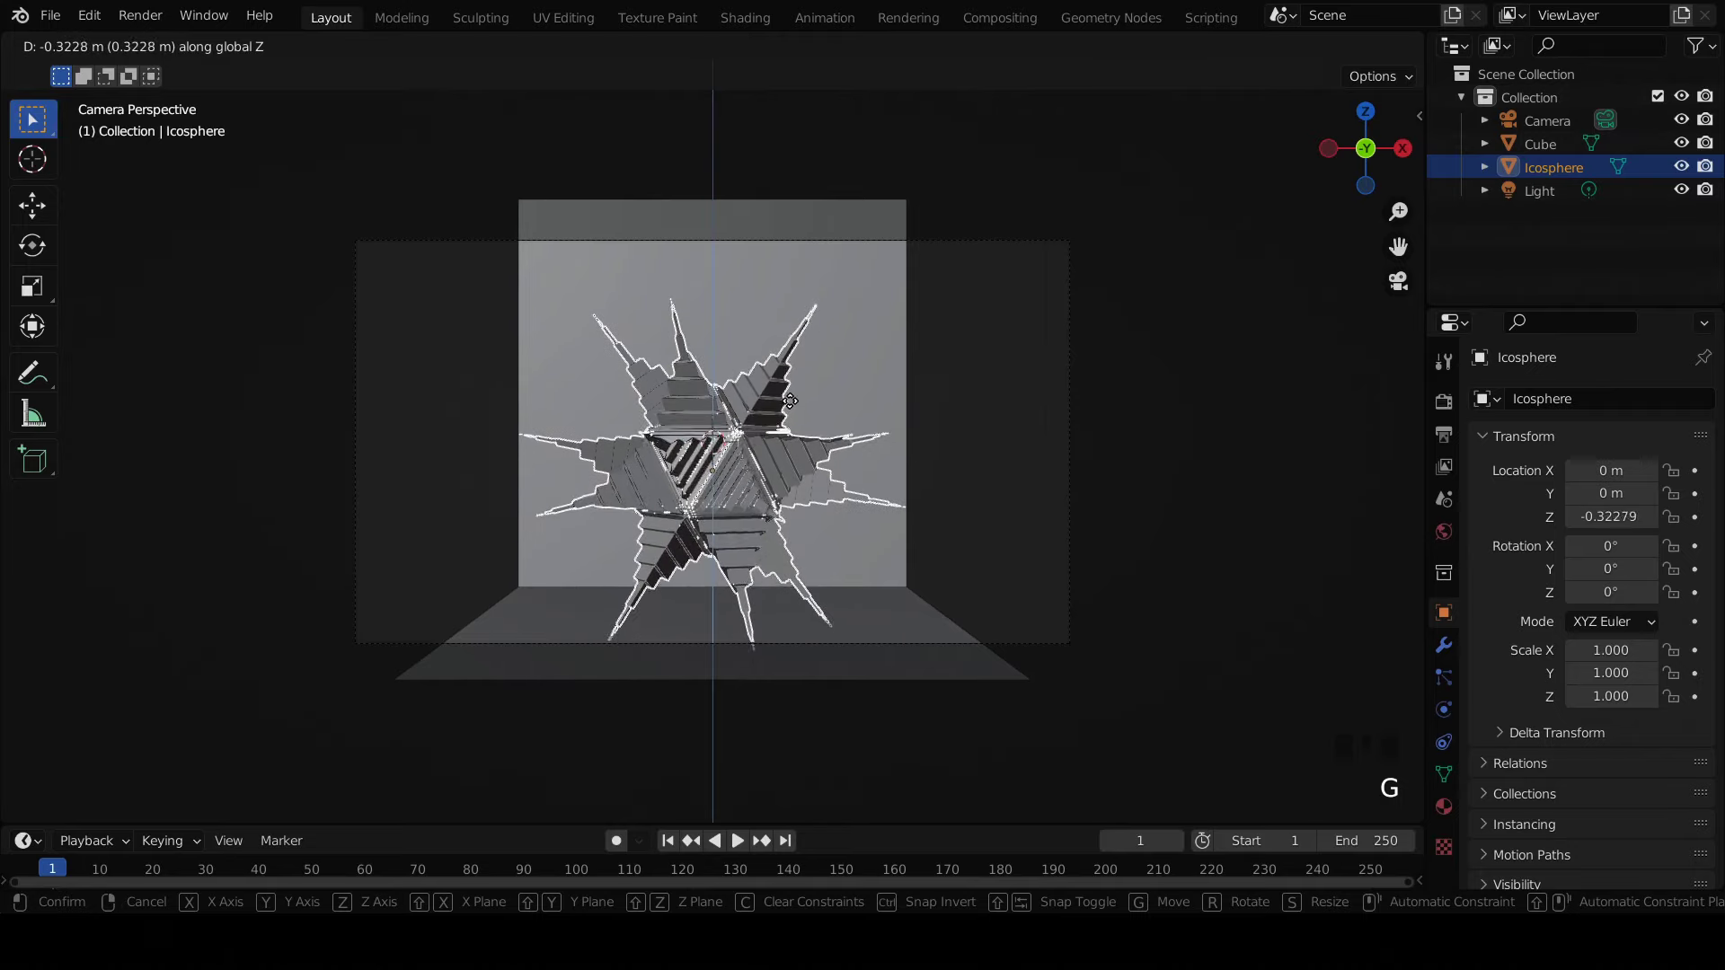
left_click(795, 388)
key("r")
key("r")
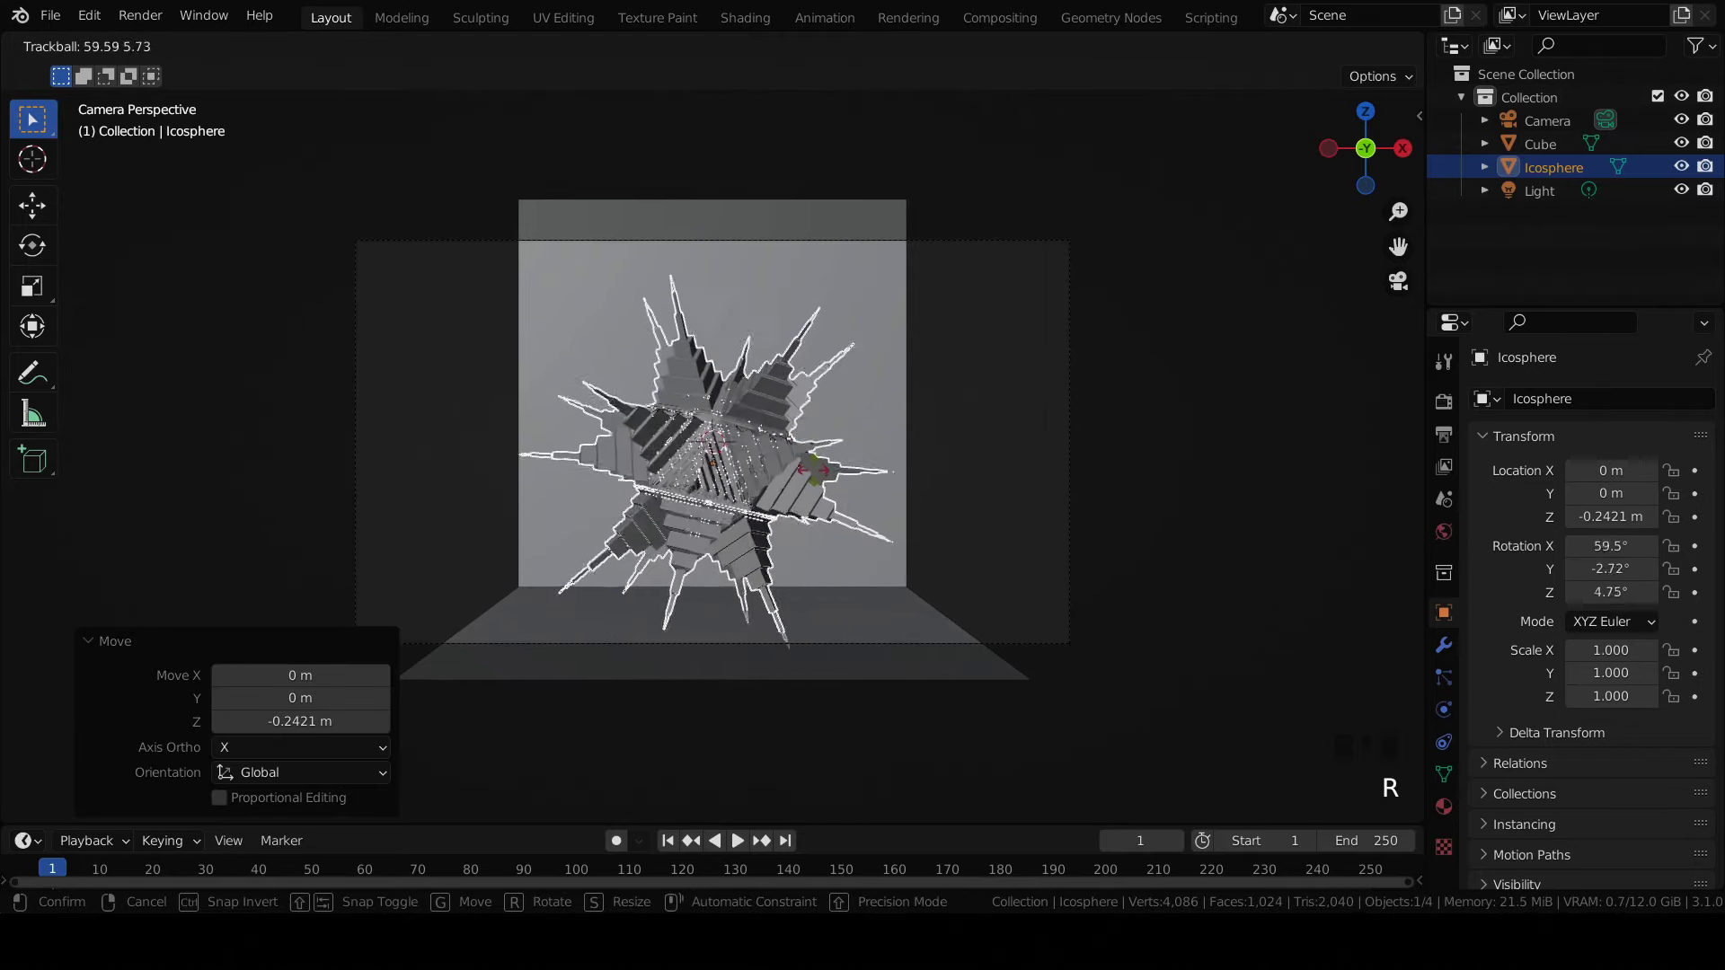
left_click(932, 501)
Step: Lower the backdrop by about 0.05 m, scale it by about 2.0 along X, and save the file
left_click(858, 613)
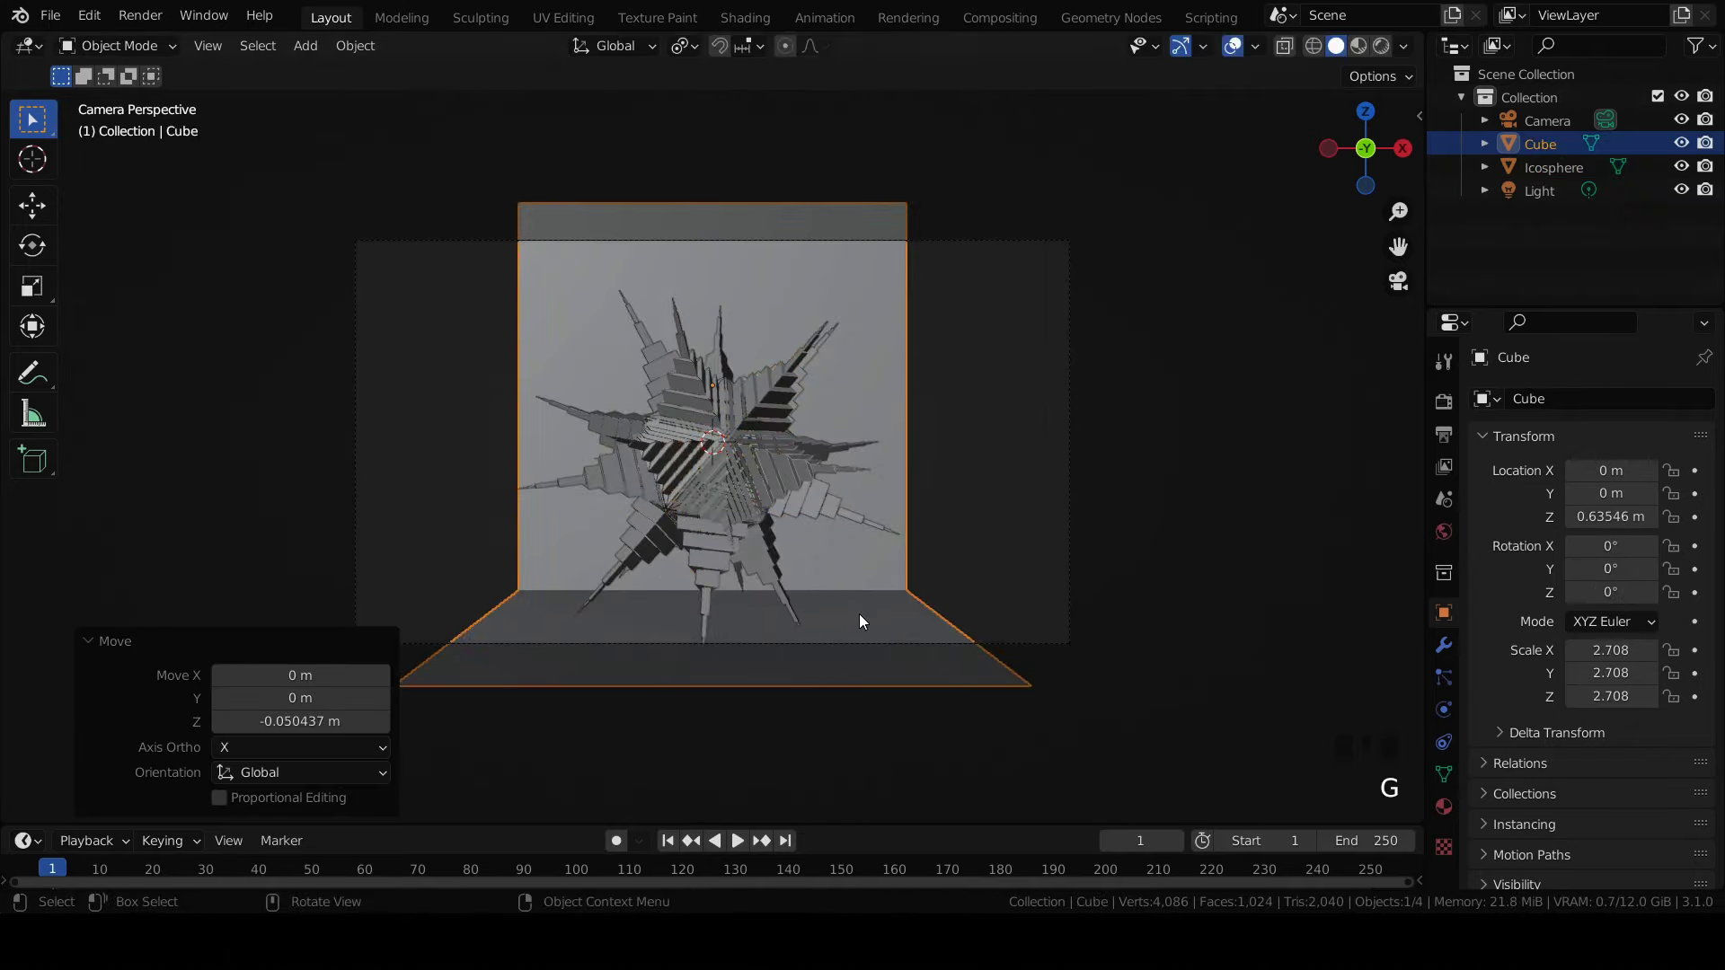
key("s")
key("x")
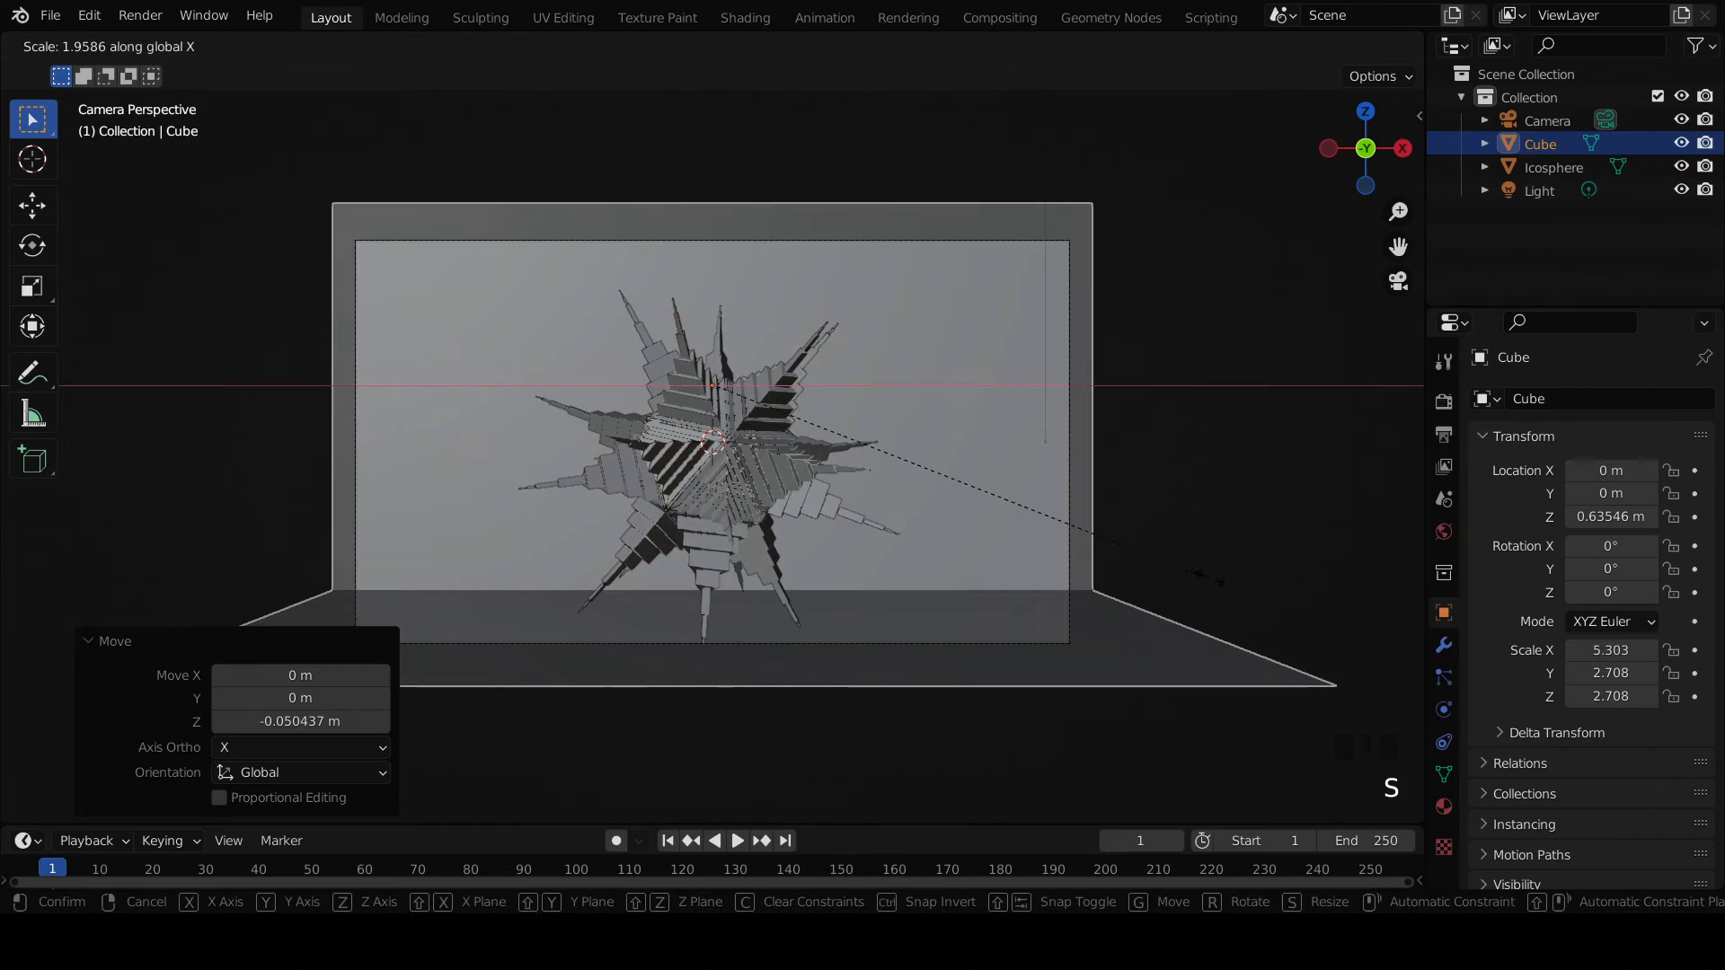
left_click(1207, 584)
key("ctrl+s")
Step: Add a Bevel modifier with 100 segments and a 1.42 m amount to the backdrop, and lower the backdrop by about 0.12 m
left_click(1443, 645)
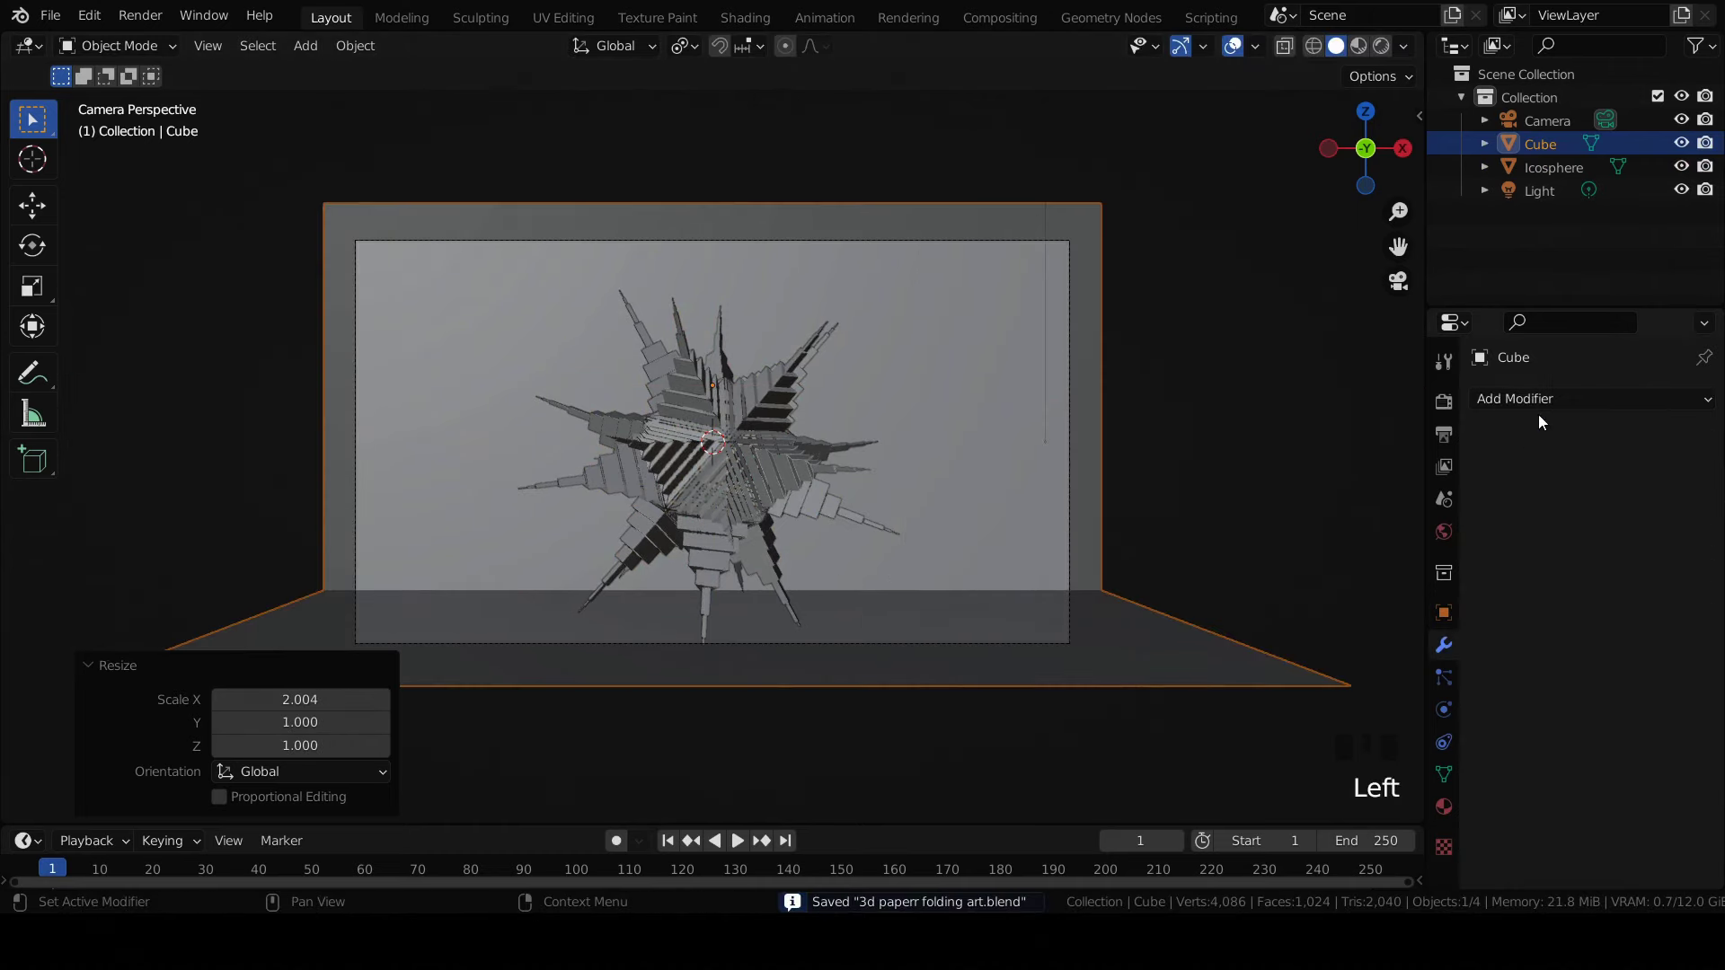
left_click(1544, 397)
key("g")
key("z")
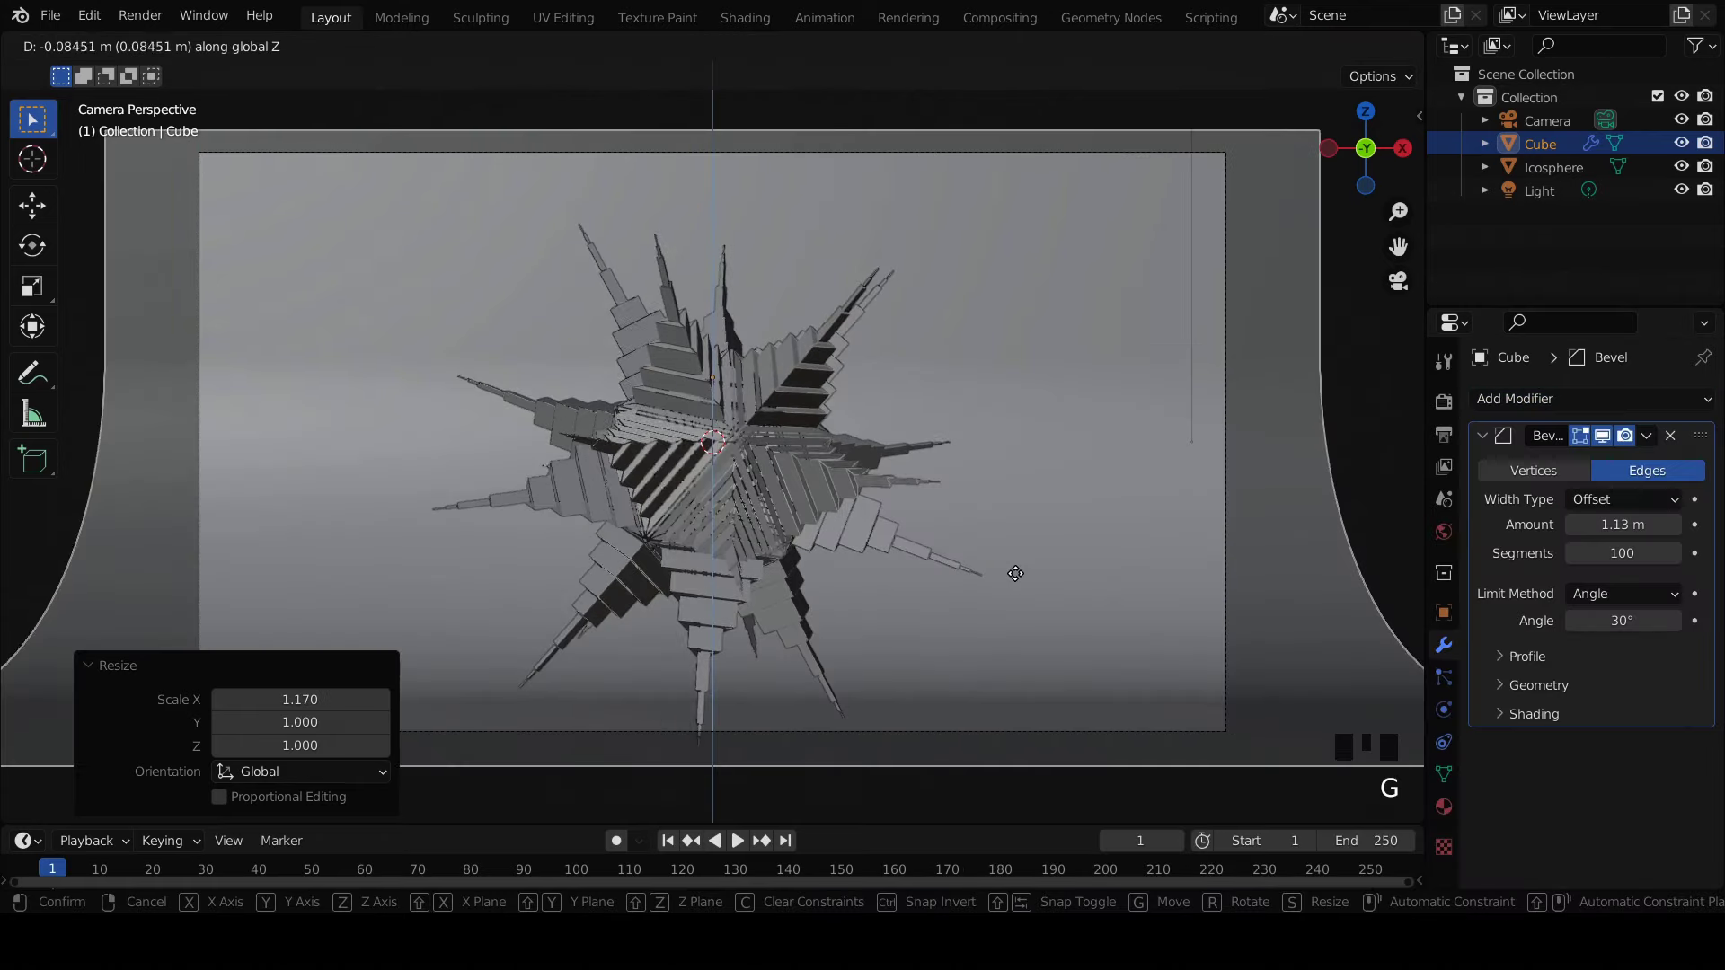
left_click(1015, 576)
scroll(1015, 573, "down", 4)
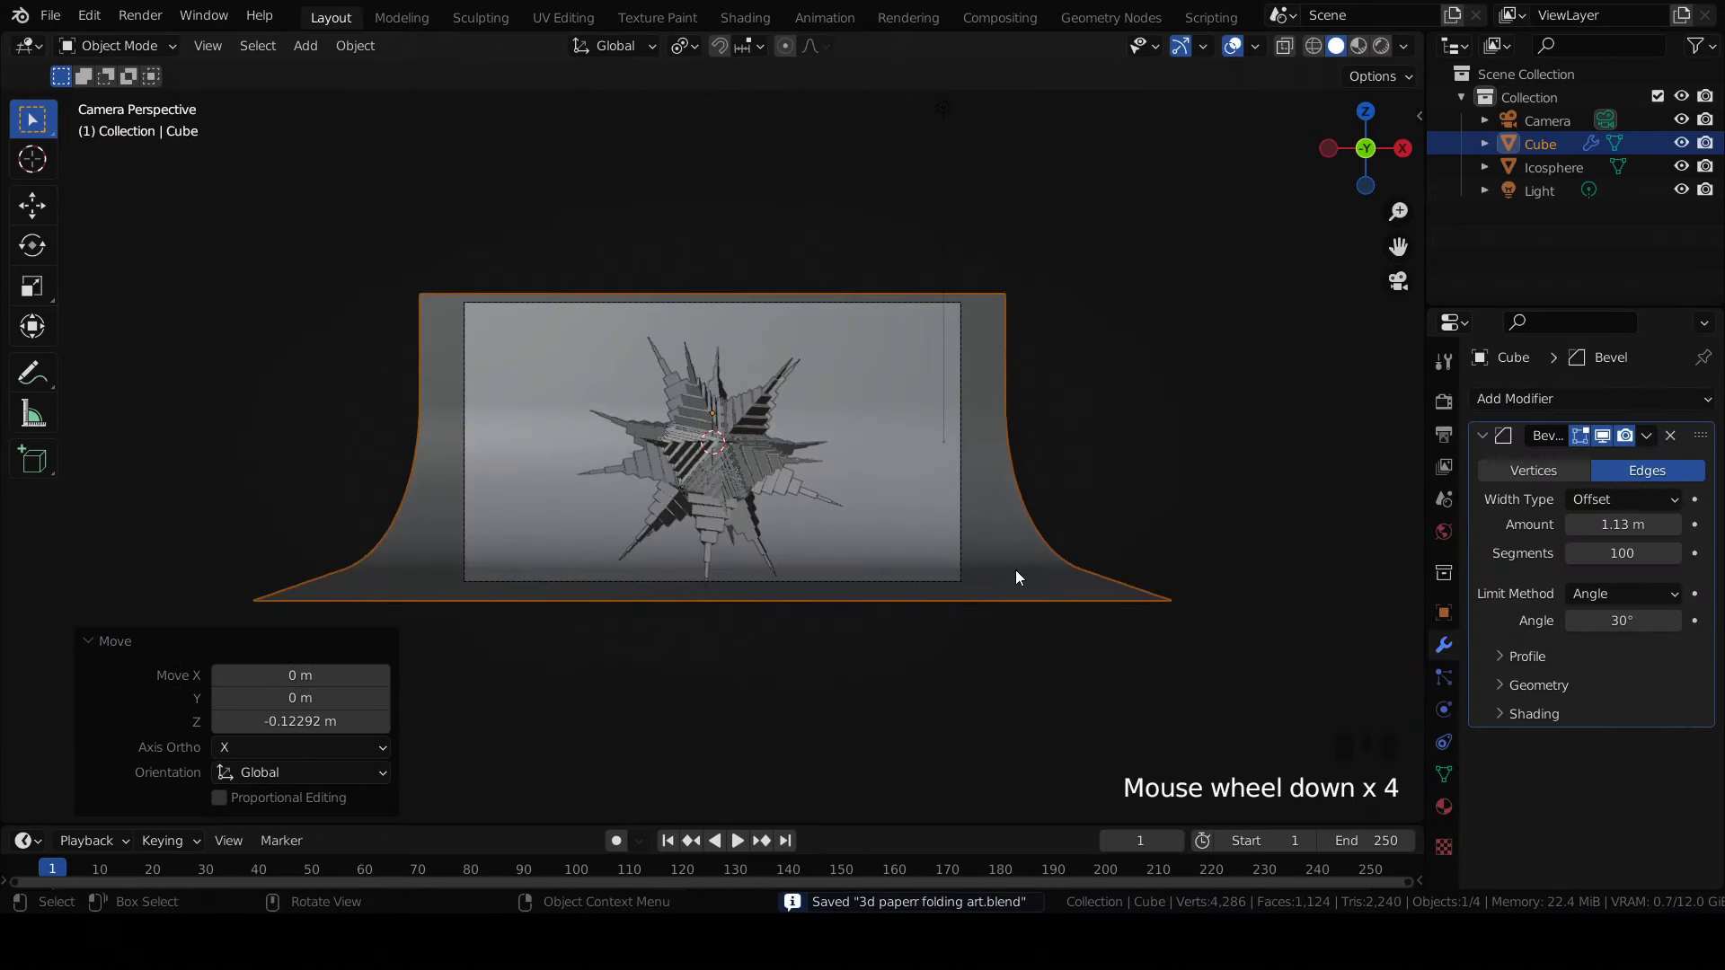
left_click_drag(1621, 524, 1671, 523)
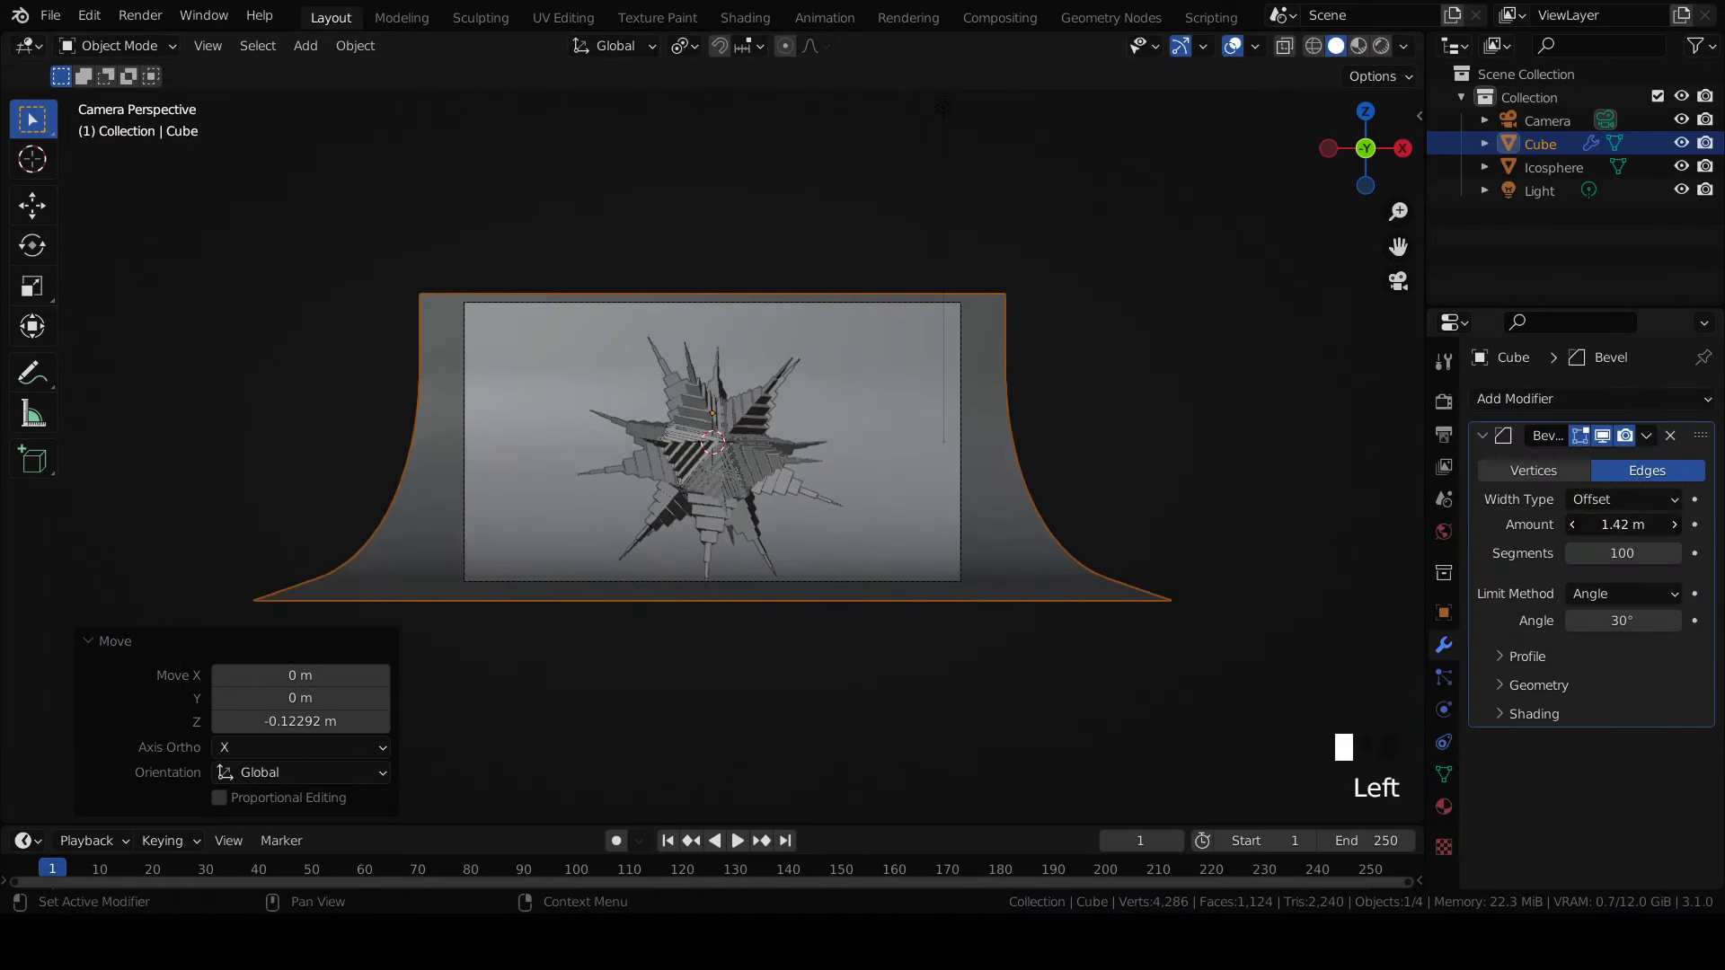
Step: Raise the camera to a Z location of about 1.14 m and tilt it down to an X rotation of about 82.9°
middle_click_drag(1383, 534, 1083, 503)
middle_click_drag(1084, 503, 1159, 492)
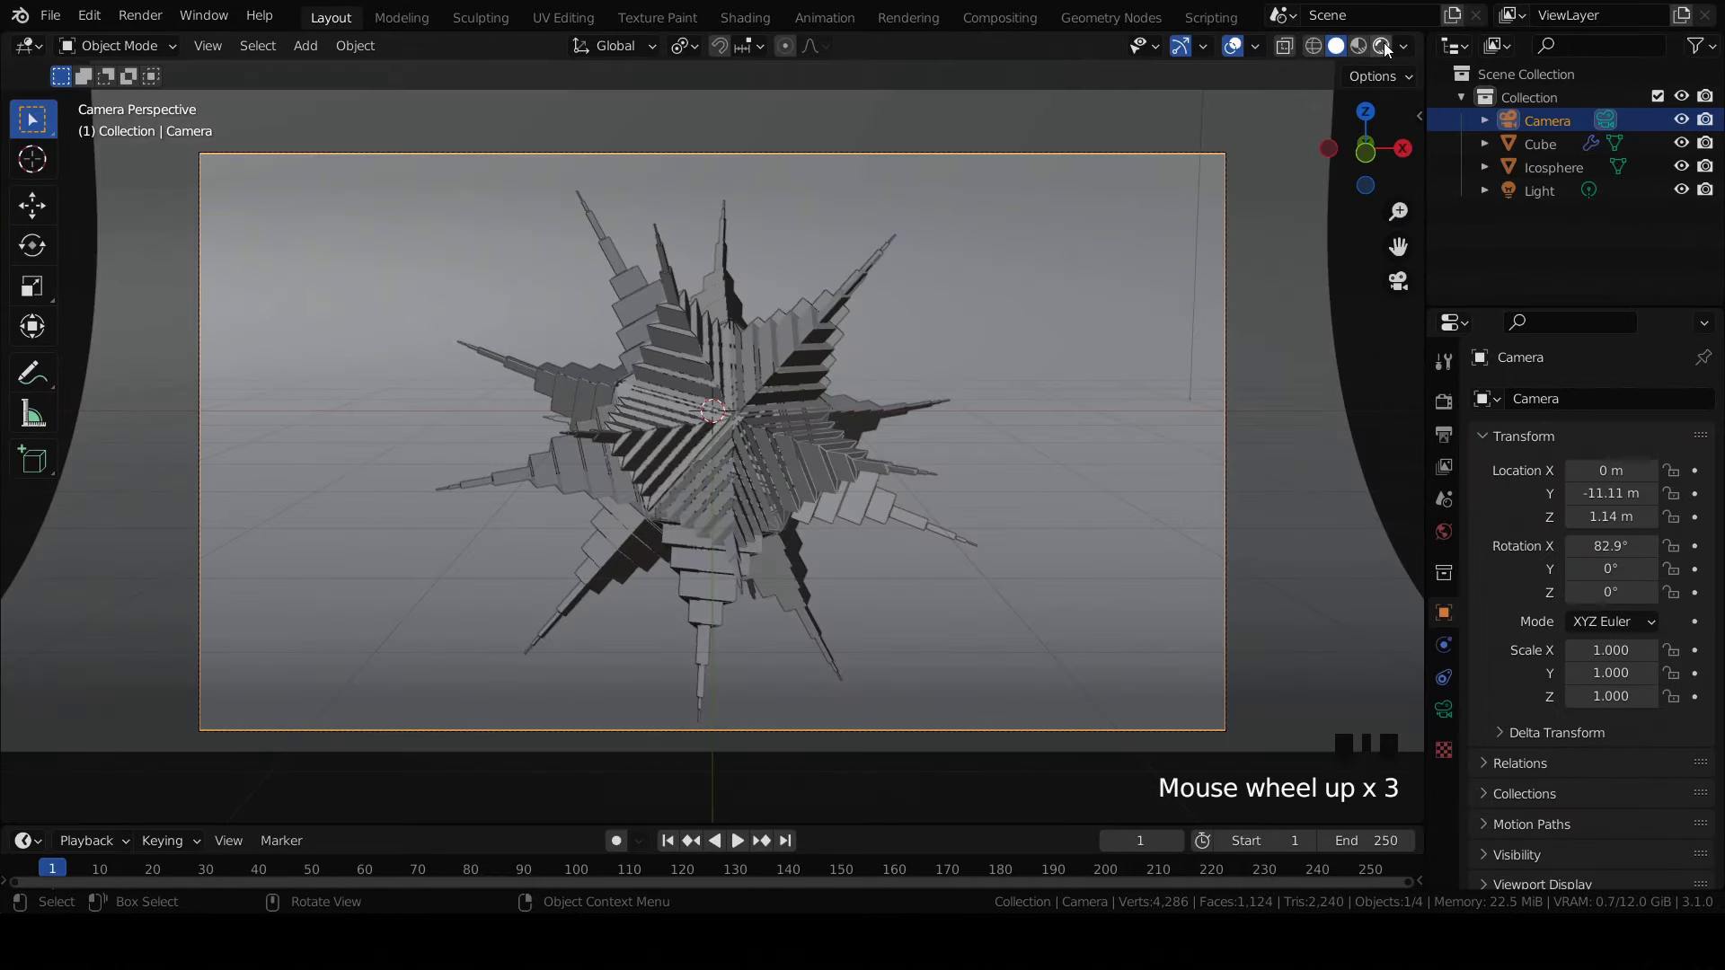
Step: Switch the viewport to rendered shading and set the render engine to Cycles with GPU Compute as the device
left_click(1381, 45)
left_click(1443, 404)
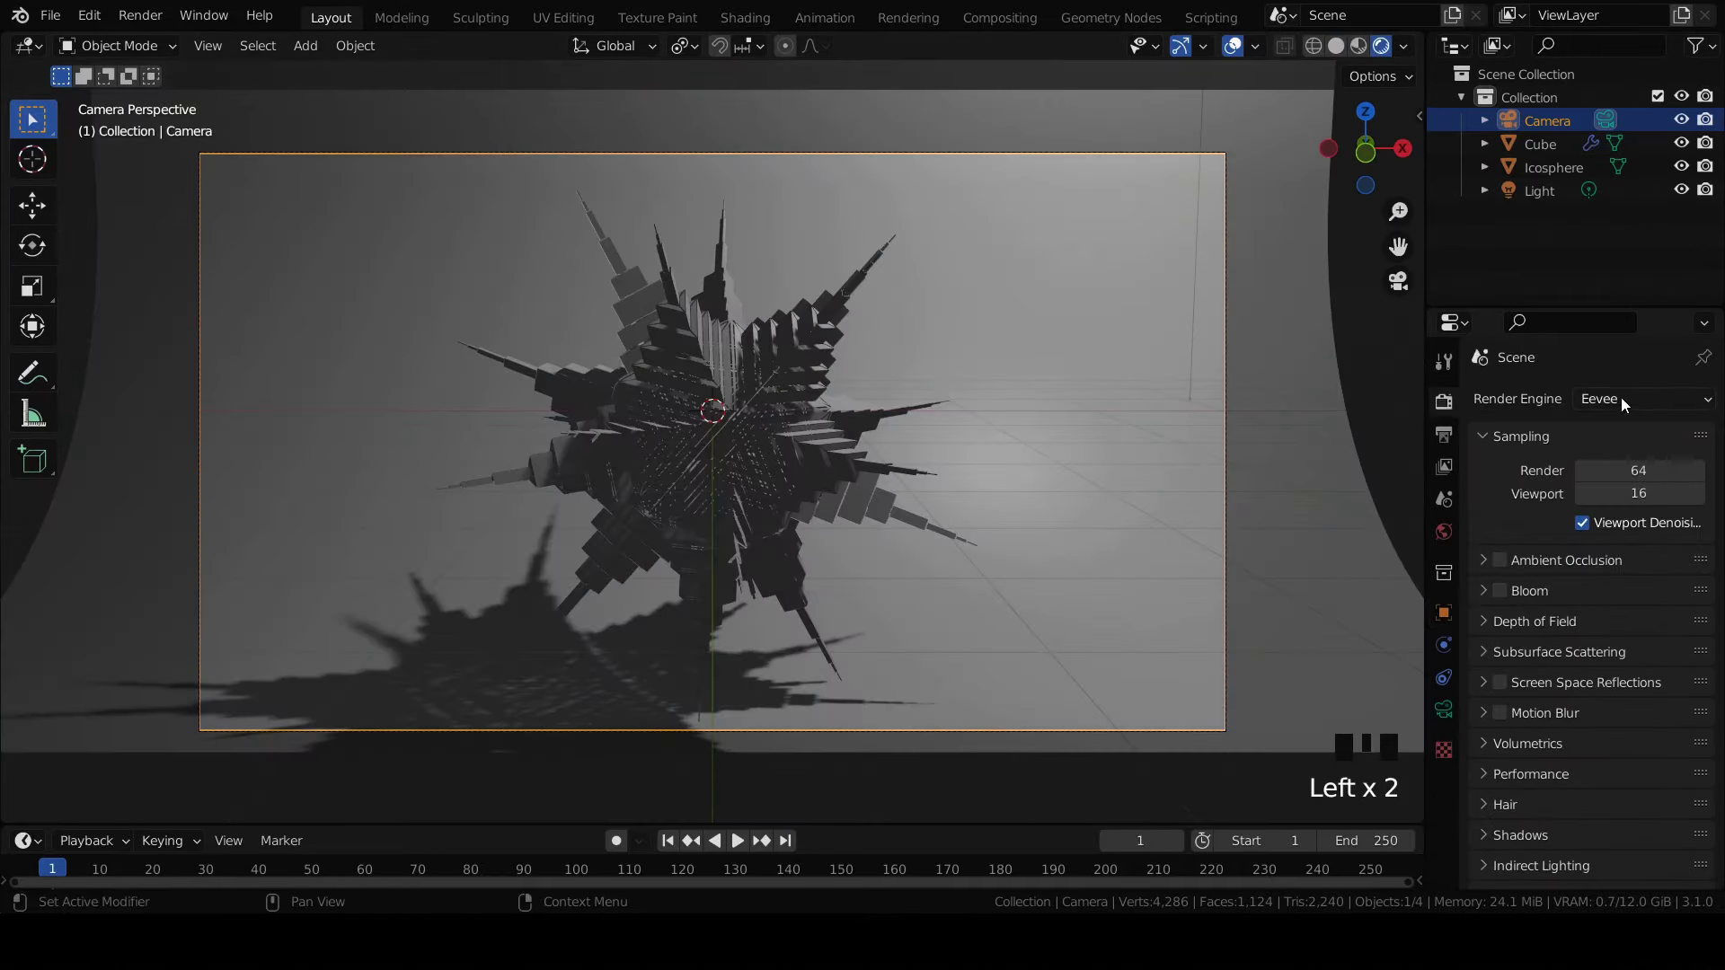
left_click(1621, 398)
left_click(1624, 472)
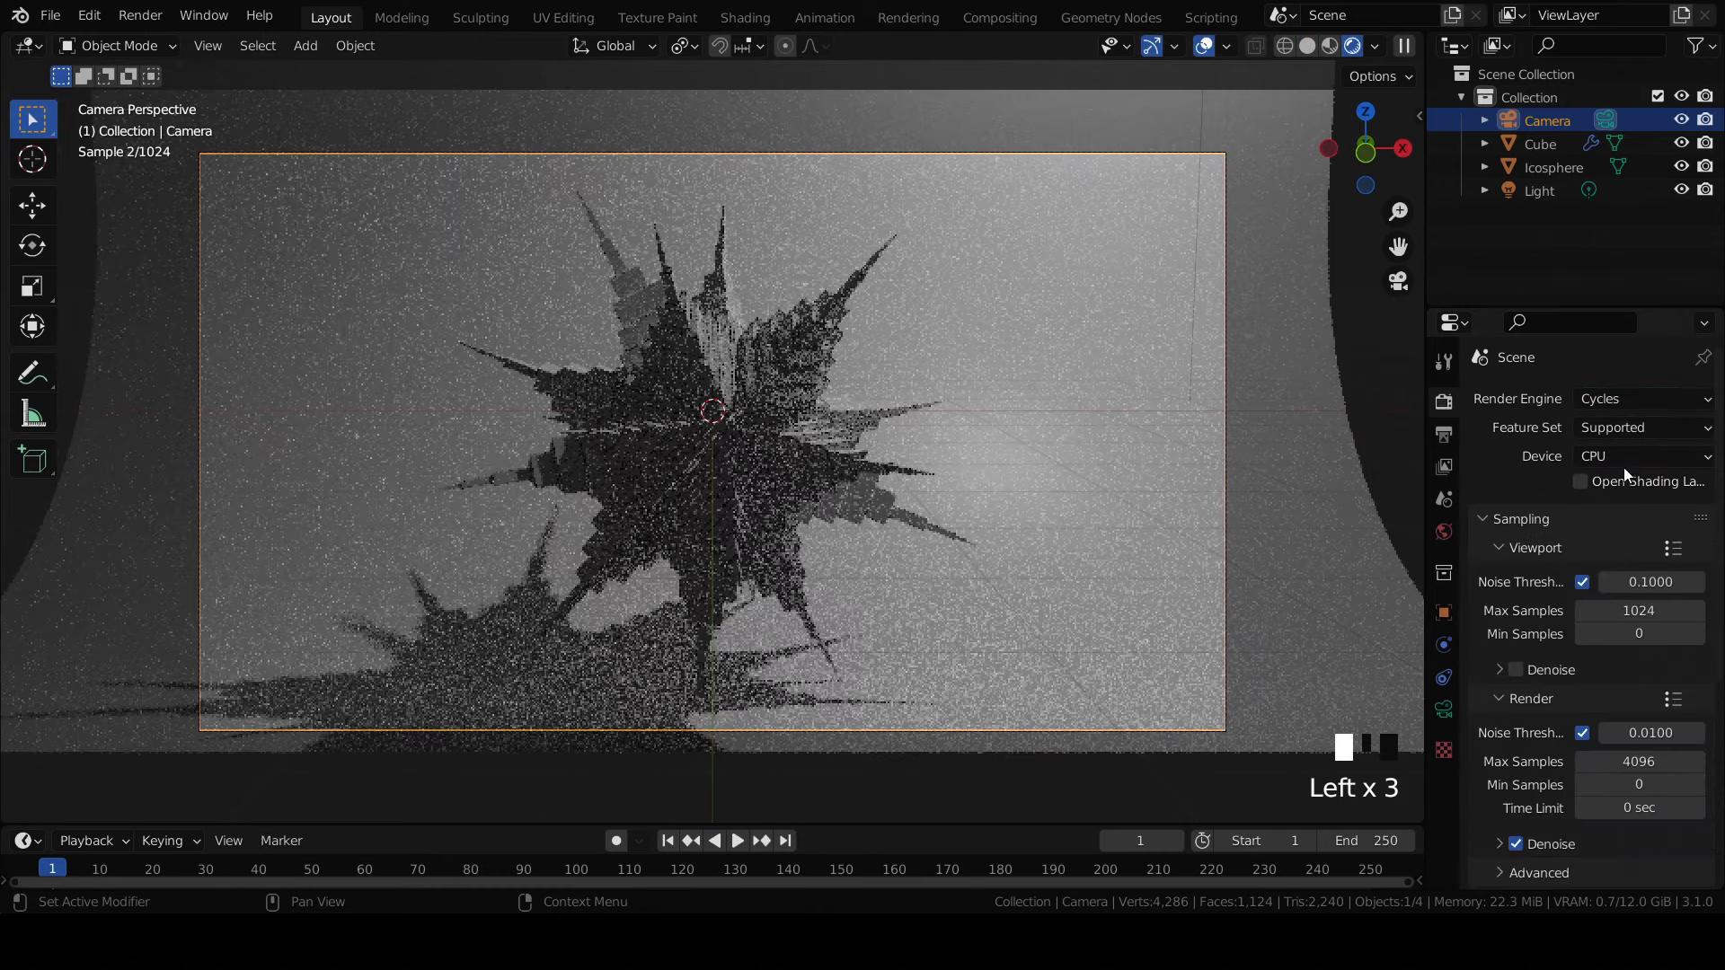
left_click(1626, 455)
left_click(1630, 510)
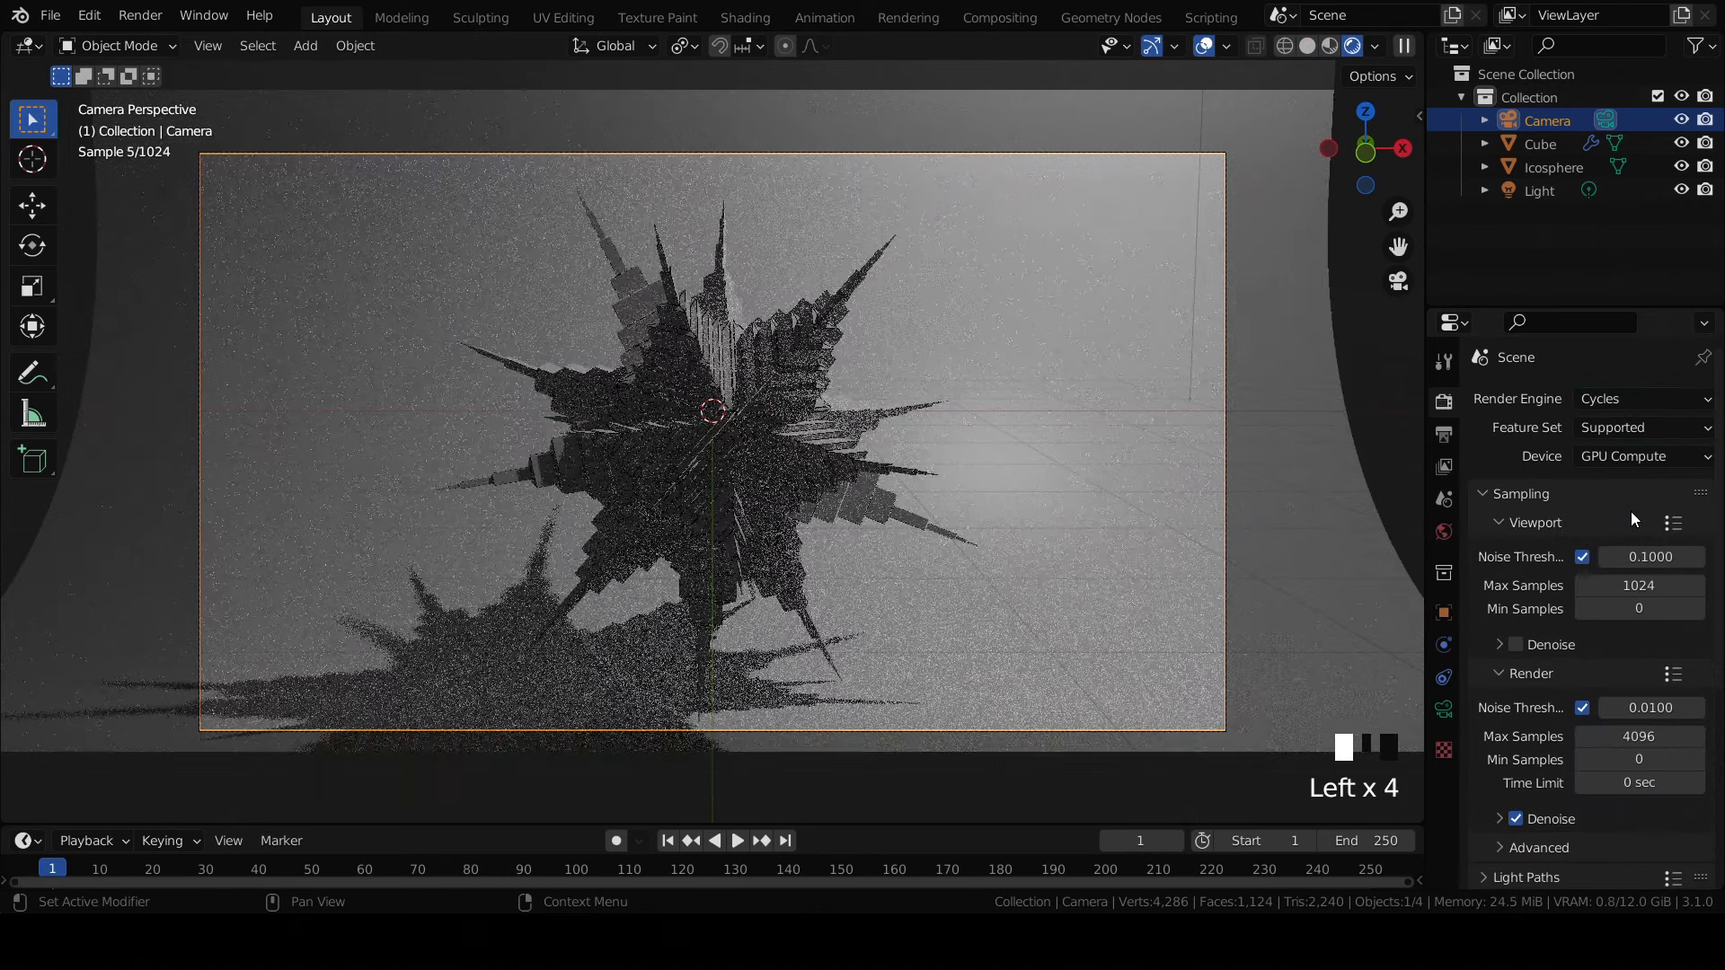
Step: Set the maximum samples to 128 for both the viewport and the final render
left_click(1638, 585)
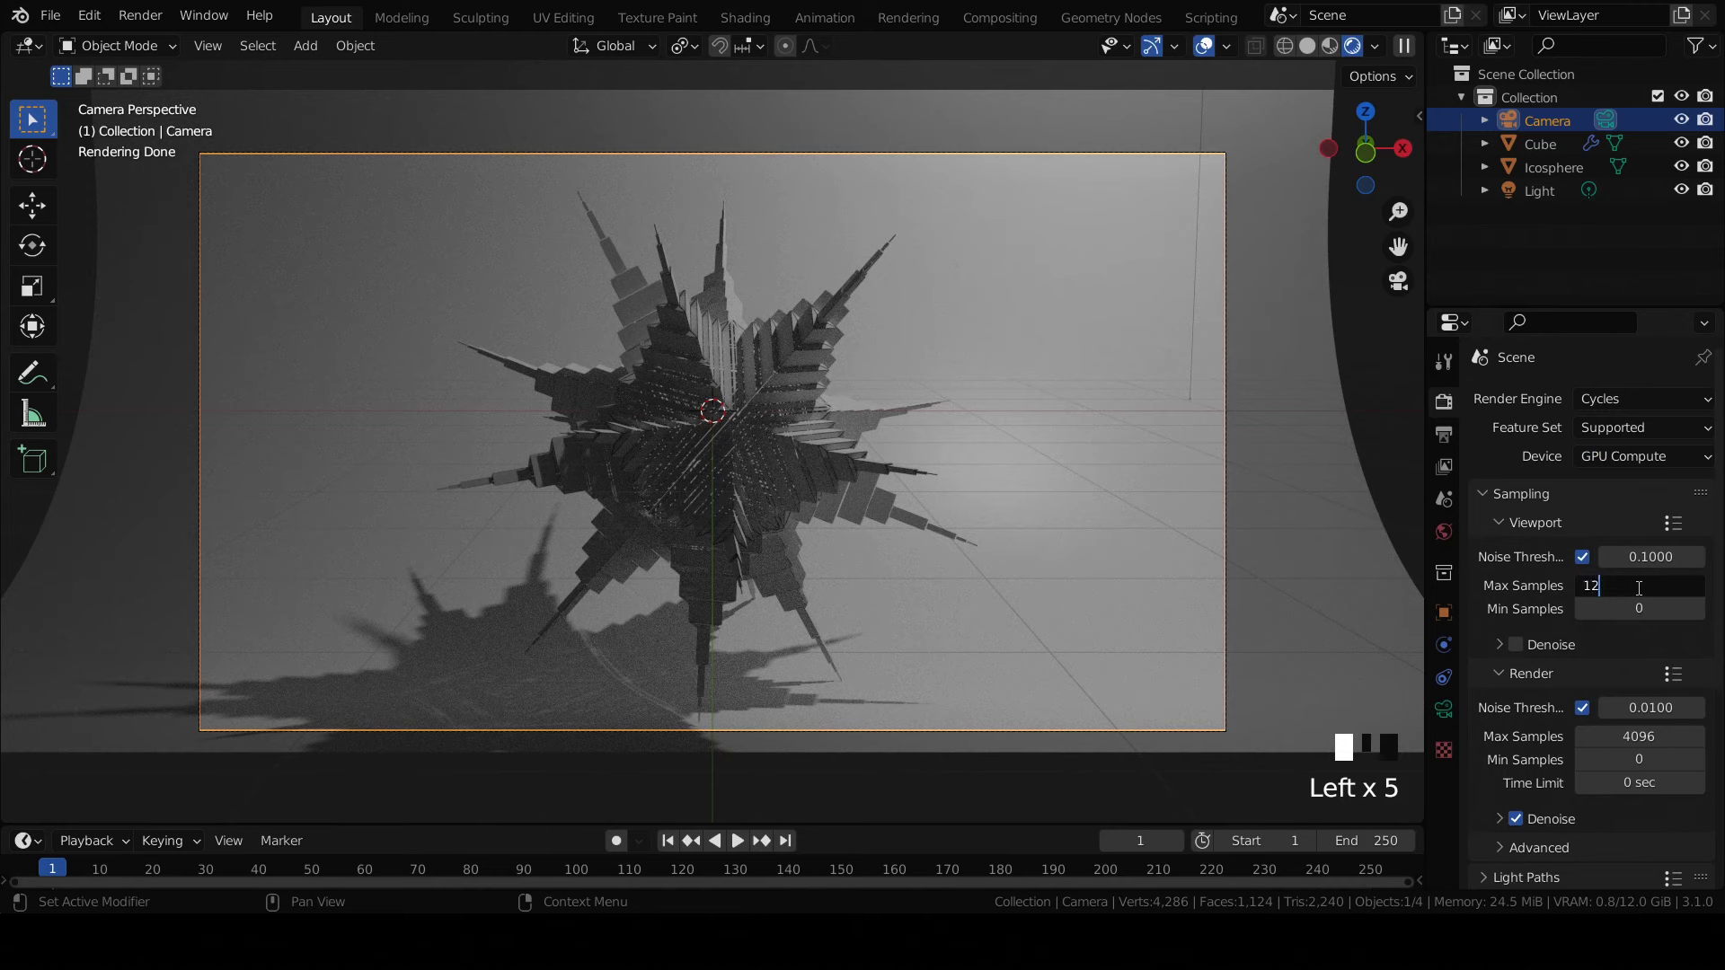
key("Return")
left_click(1639, 737)
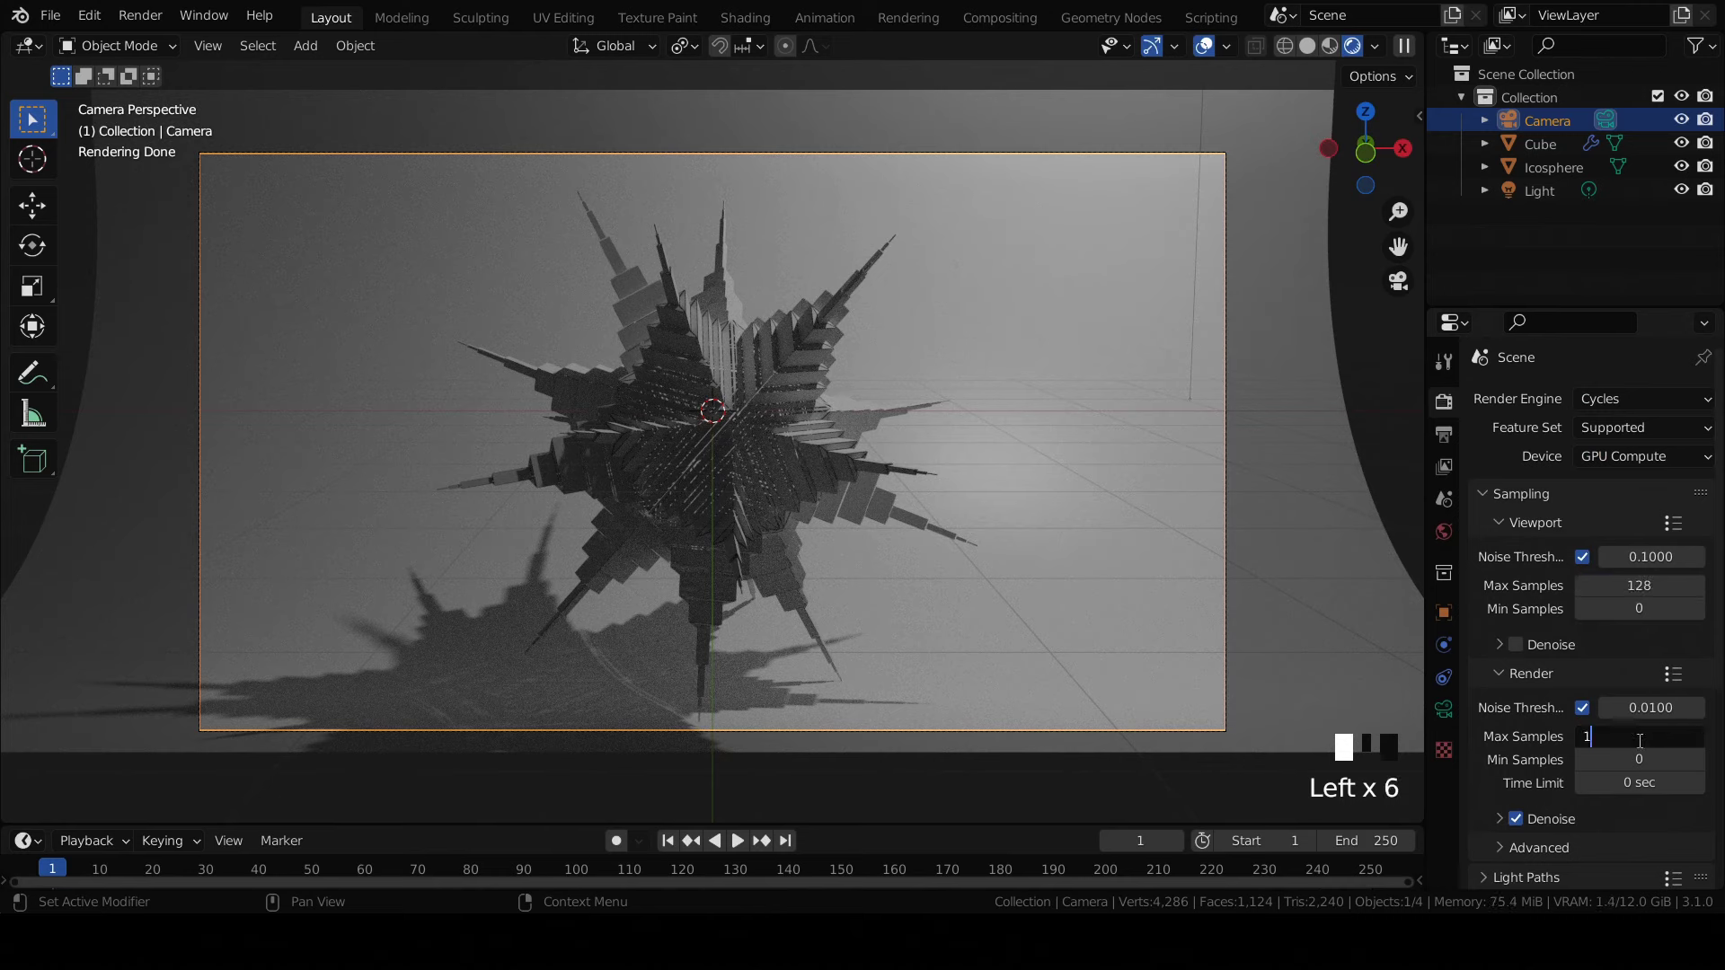
type("128")
key("Return")
Step: Change the Look preset in the render's Color Management settings
scroll(1582, 859, "down", 7)
left_click(1583, 864)
scroll(1624, 796, "down", 5)
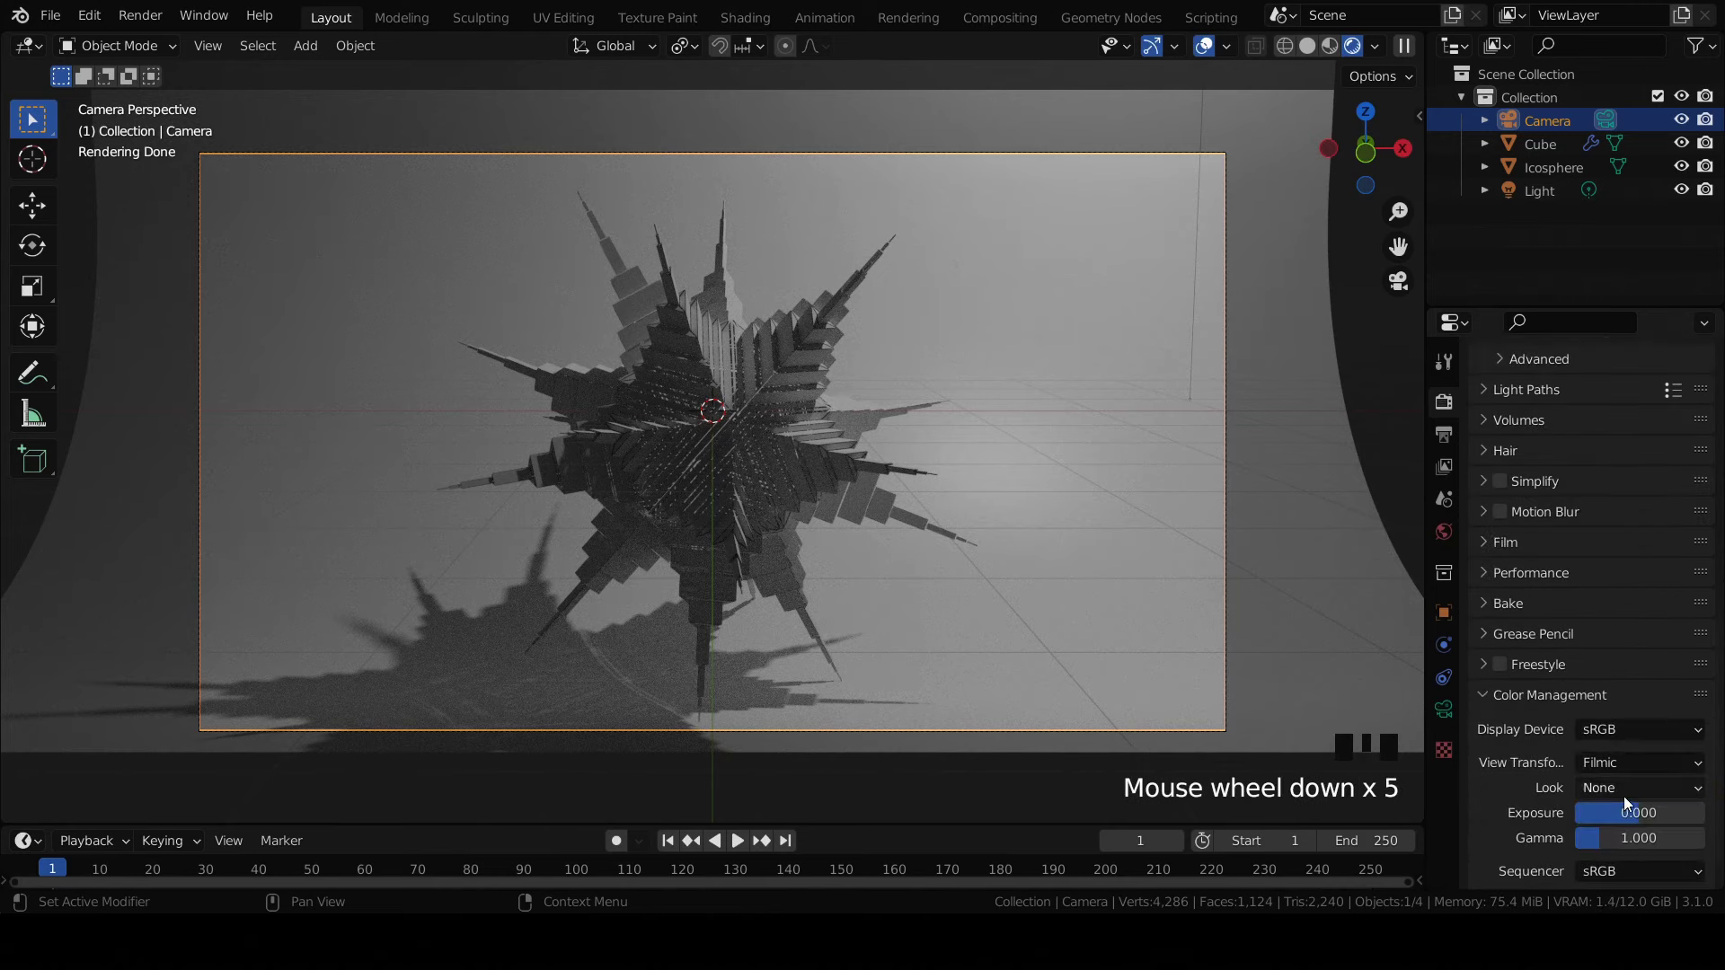
left_click(1624, 792)
left_click(1636, 736)
Step: Set the world background colour to pure black with a value of 0
left_click(1444, 532)
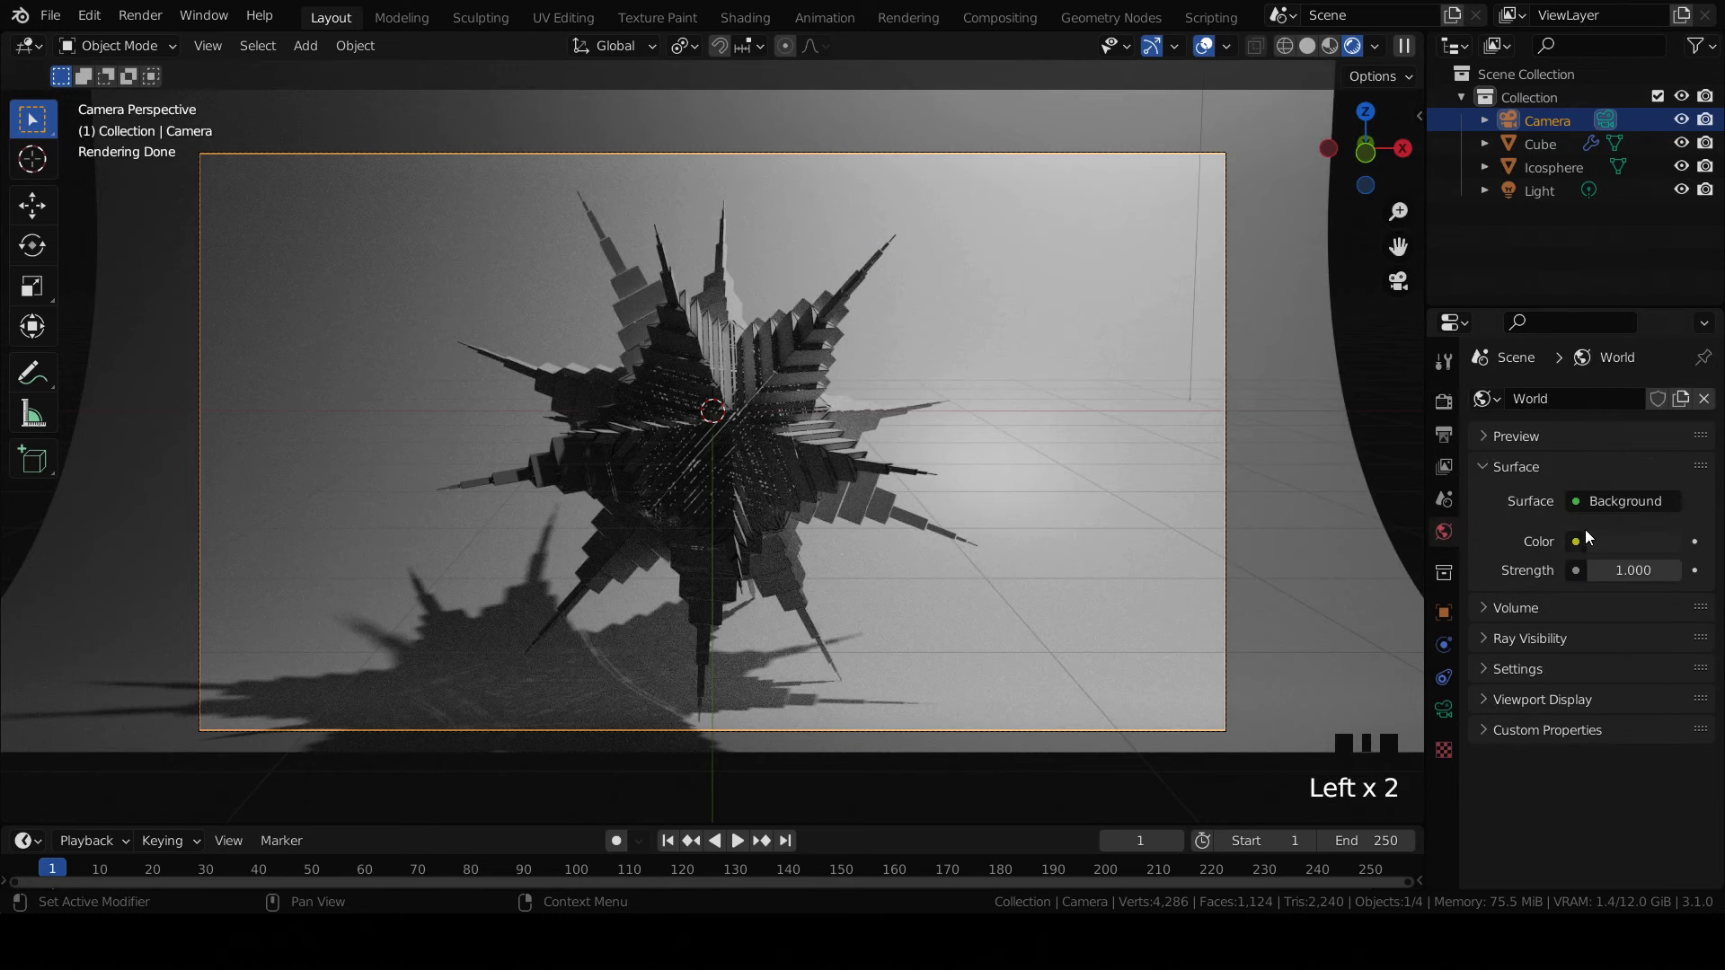
left_click(1650, 543)
left_click_drag(1663, 334, 1662, 379)
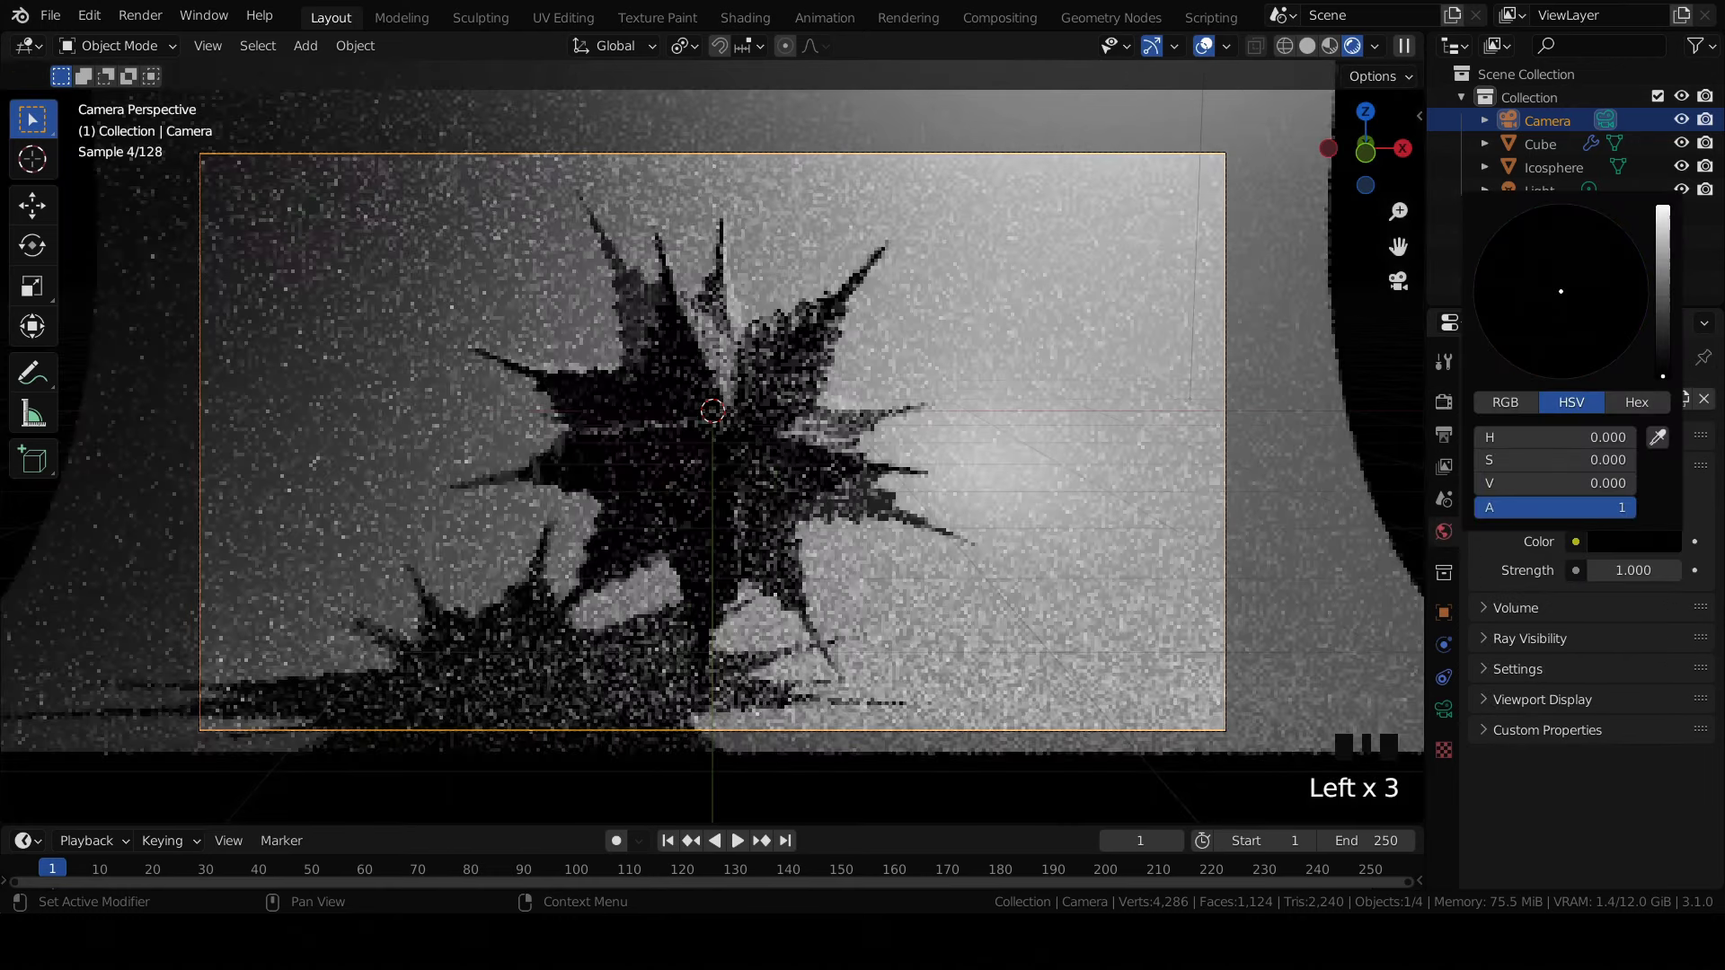
Step: Delete the default light from the scene
scroll(924, 252, "down", 5)
left_click(909, 241)
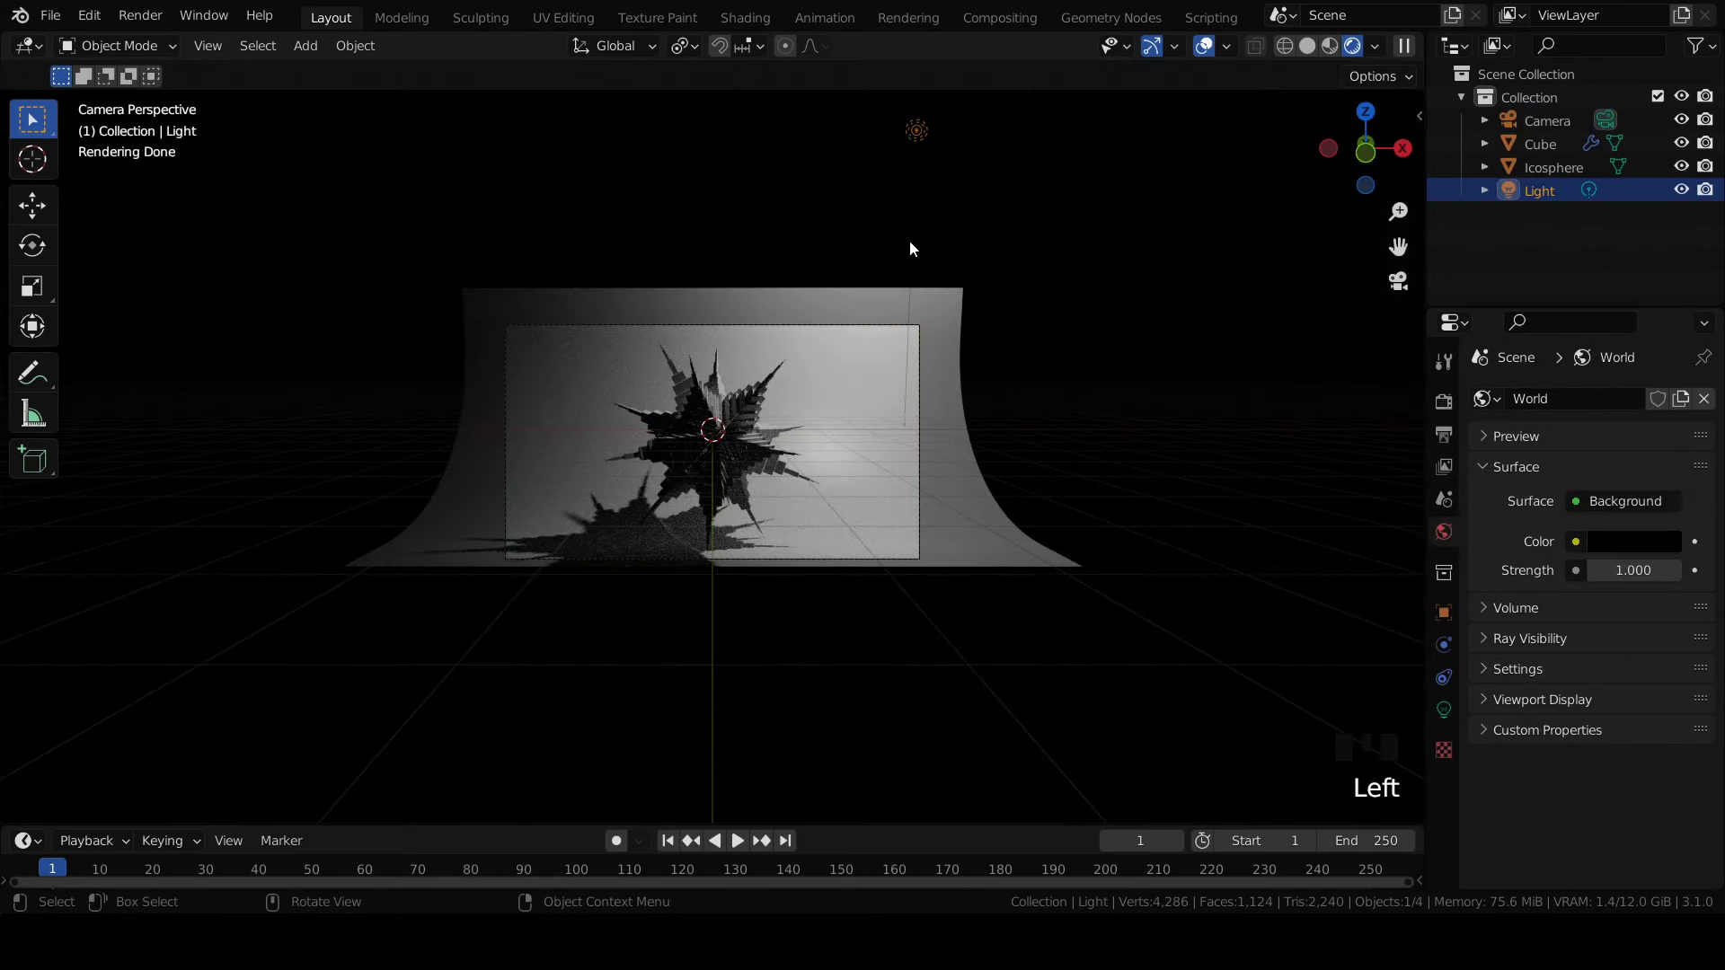
key("Delete")
Step: Add a plane mesh and give it a new material with an Emission surface
key("shift+a")
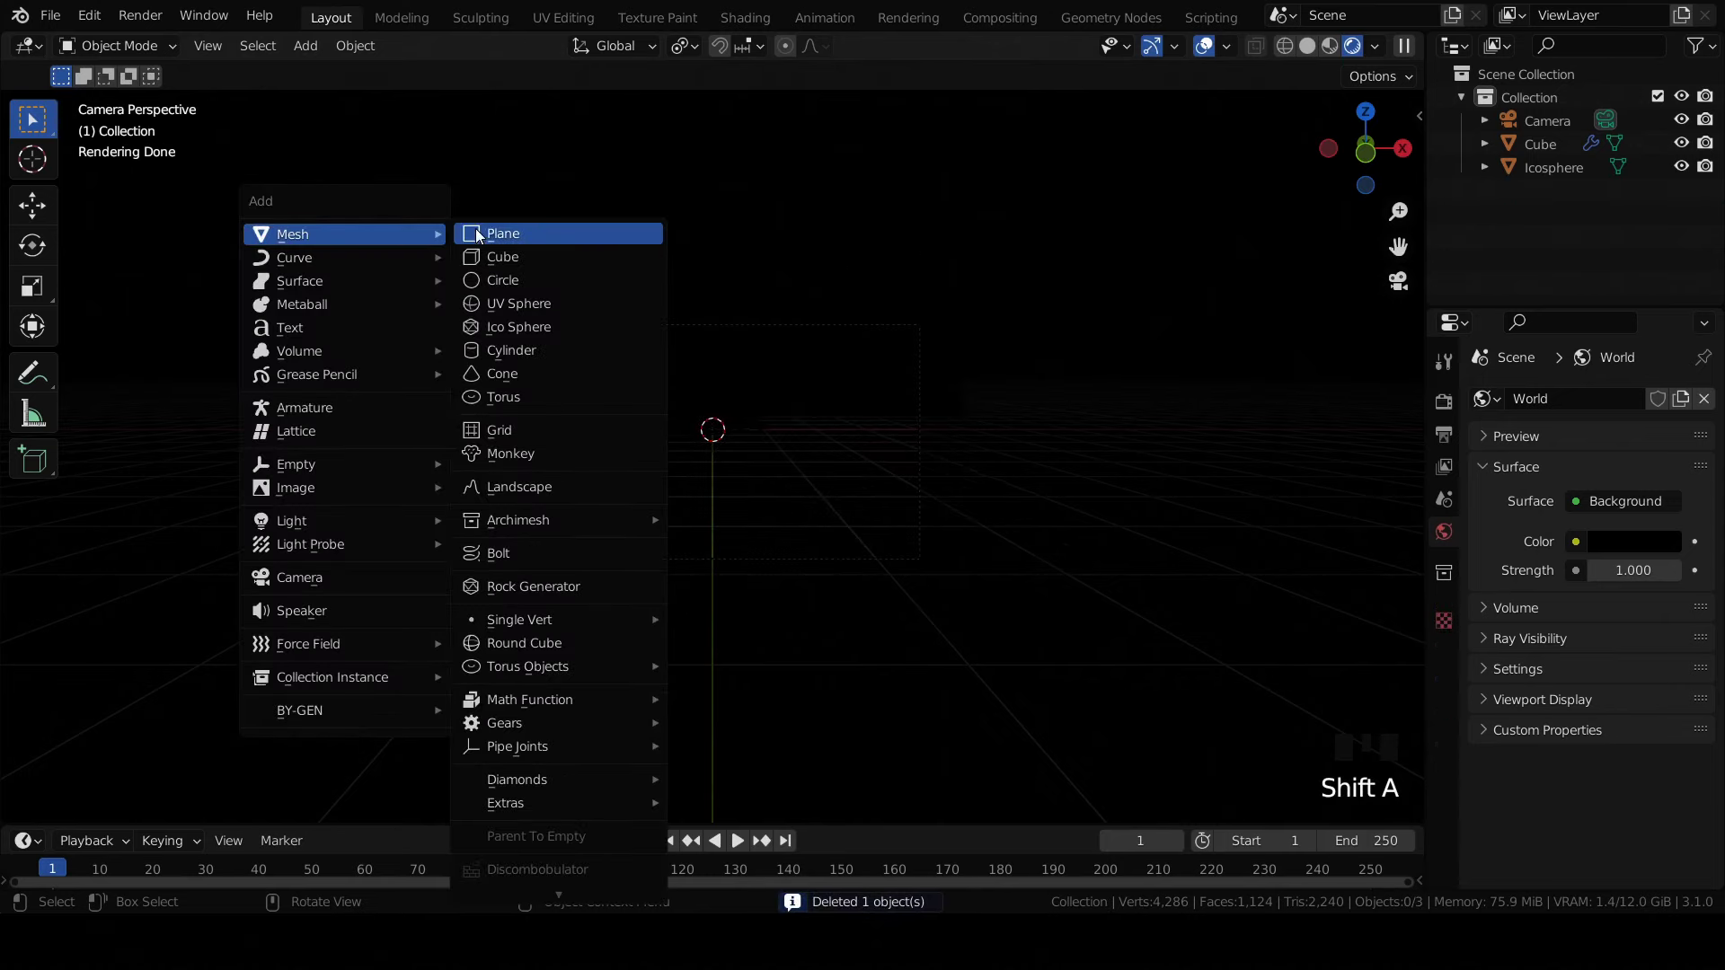
left_click(493, 231)
left_click(1443, 805)
left_click(1581, 497)
left_click(1624, 599)
left_click(1374, 146)
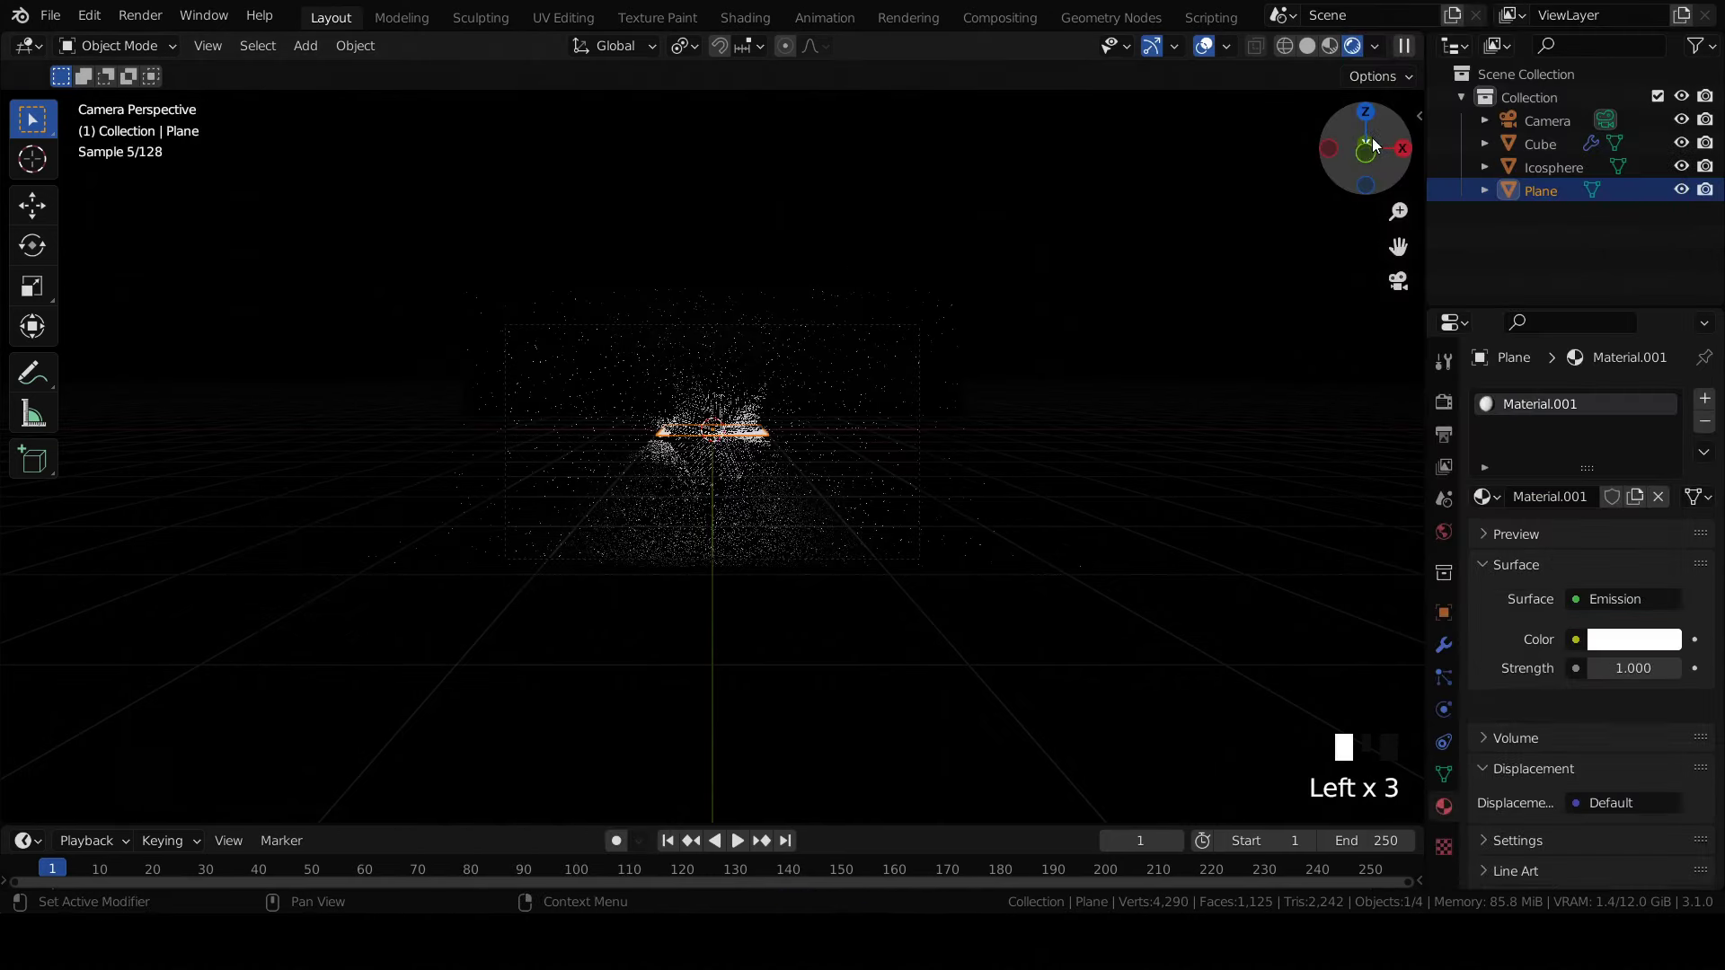
Step: Scale the emissive plane up, stretch it by about 1.4 along X, and raise it above the backdrop as an overhead light
key("s")
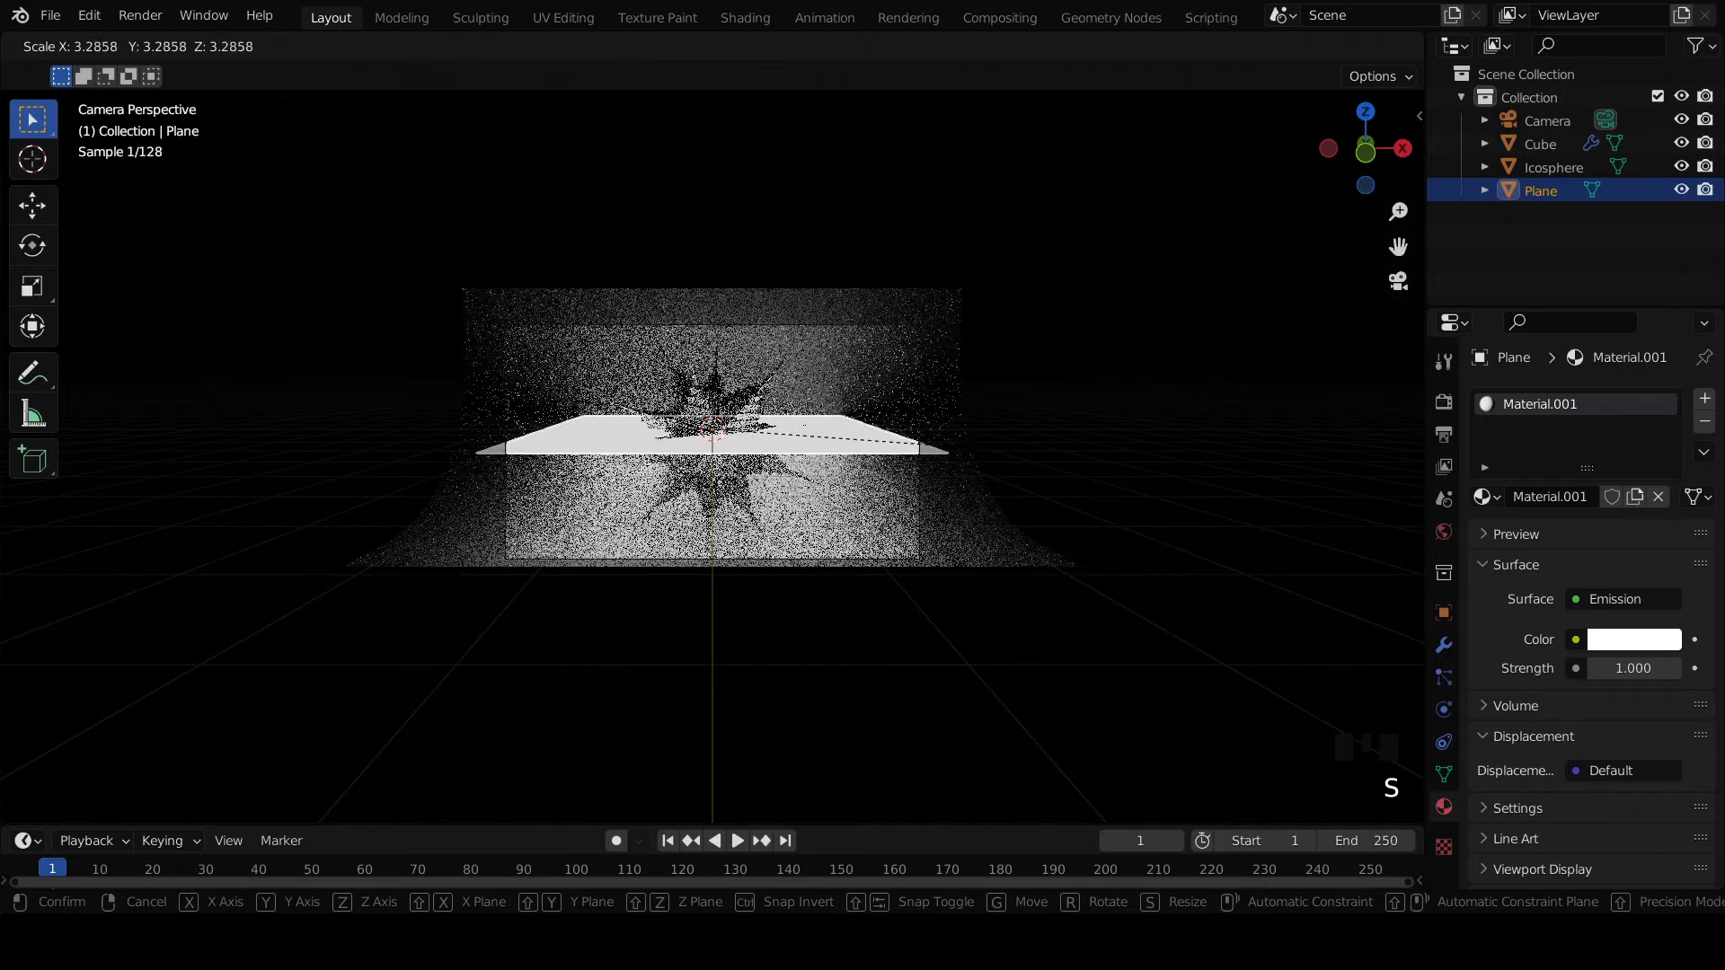
key("x")
left_click(955, 442)
key("g")
key("z")
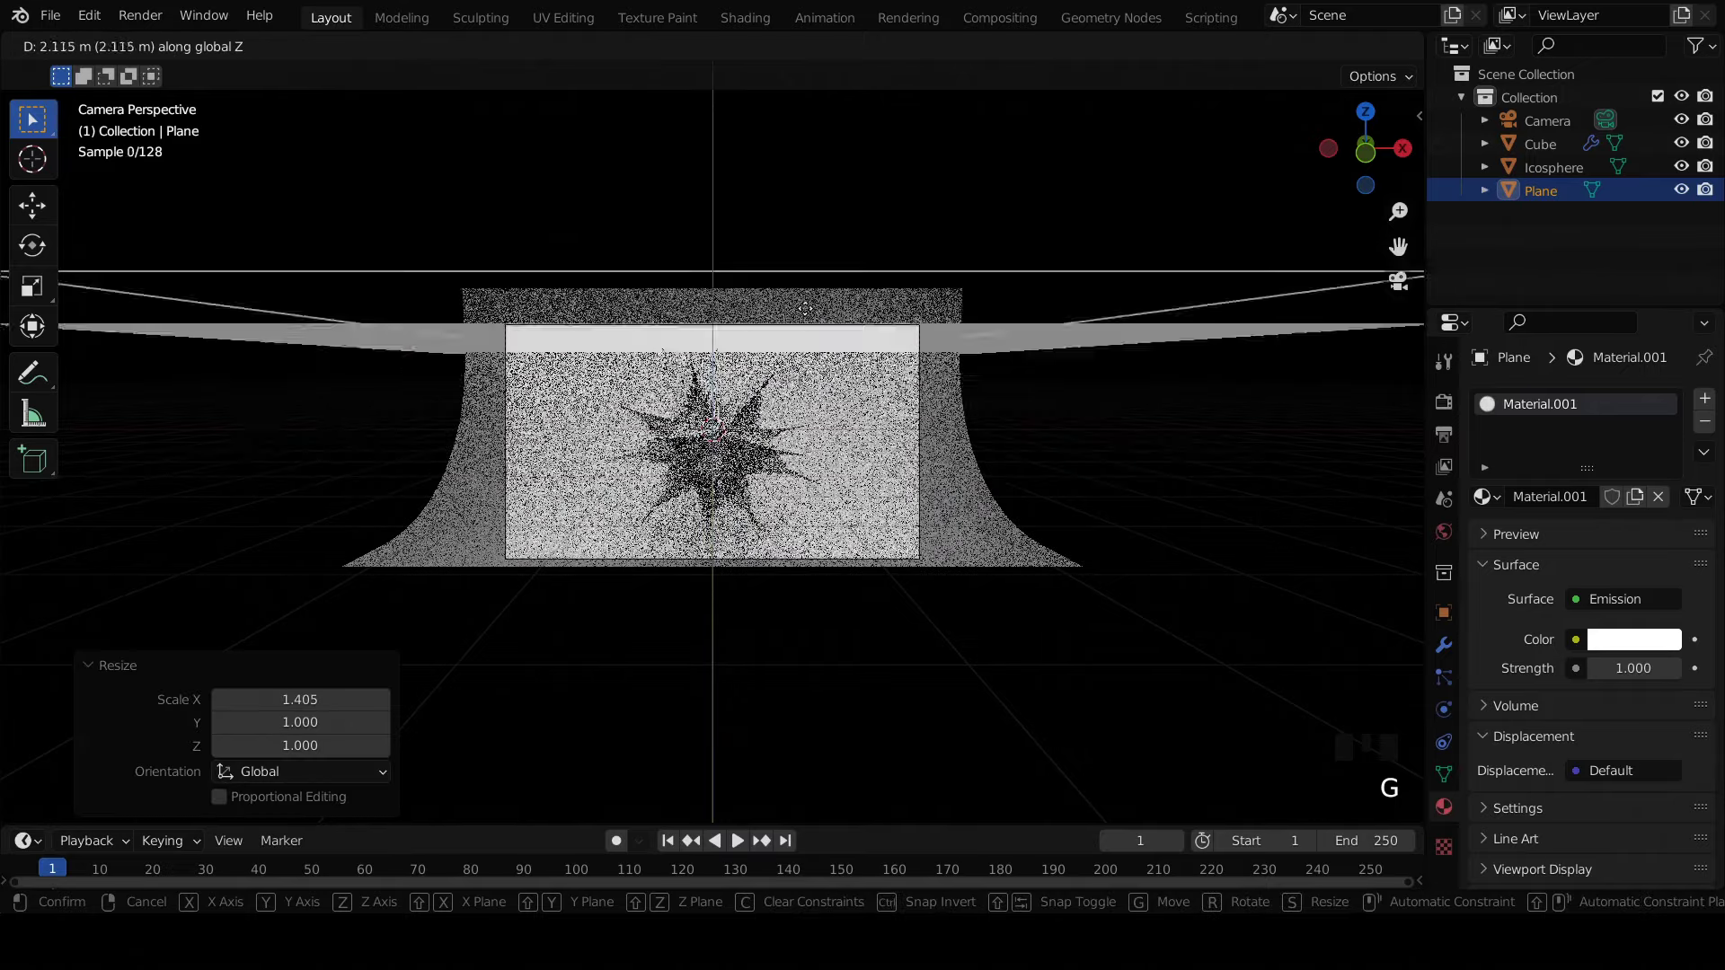
left_click(824, 191)
Step: Create a new material for the icosphere and set its Specular and Roughness to 1.000
left_click(1049, 199)
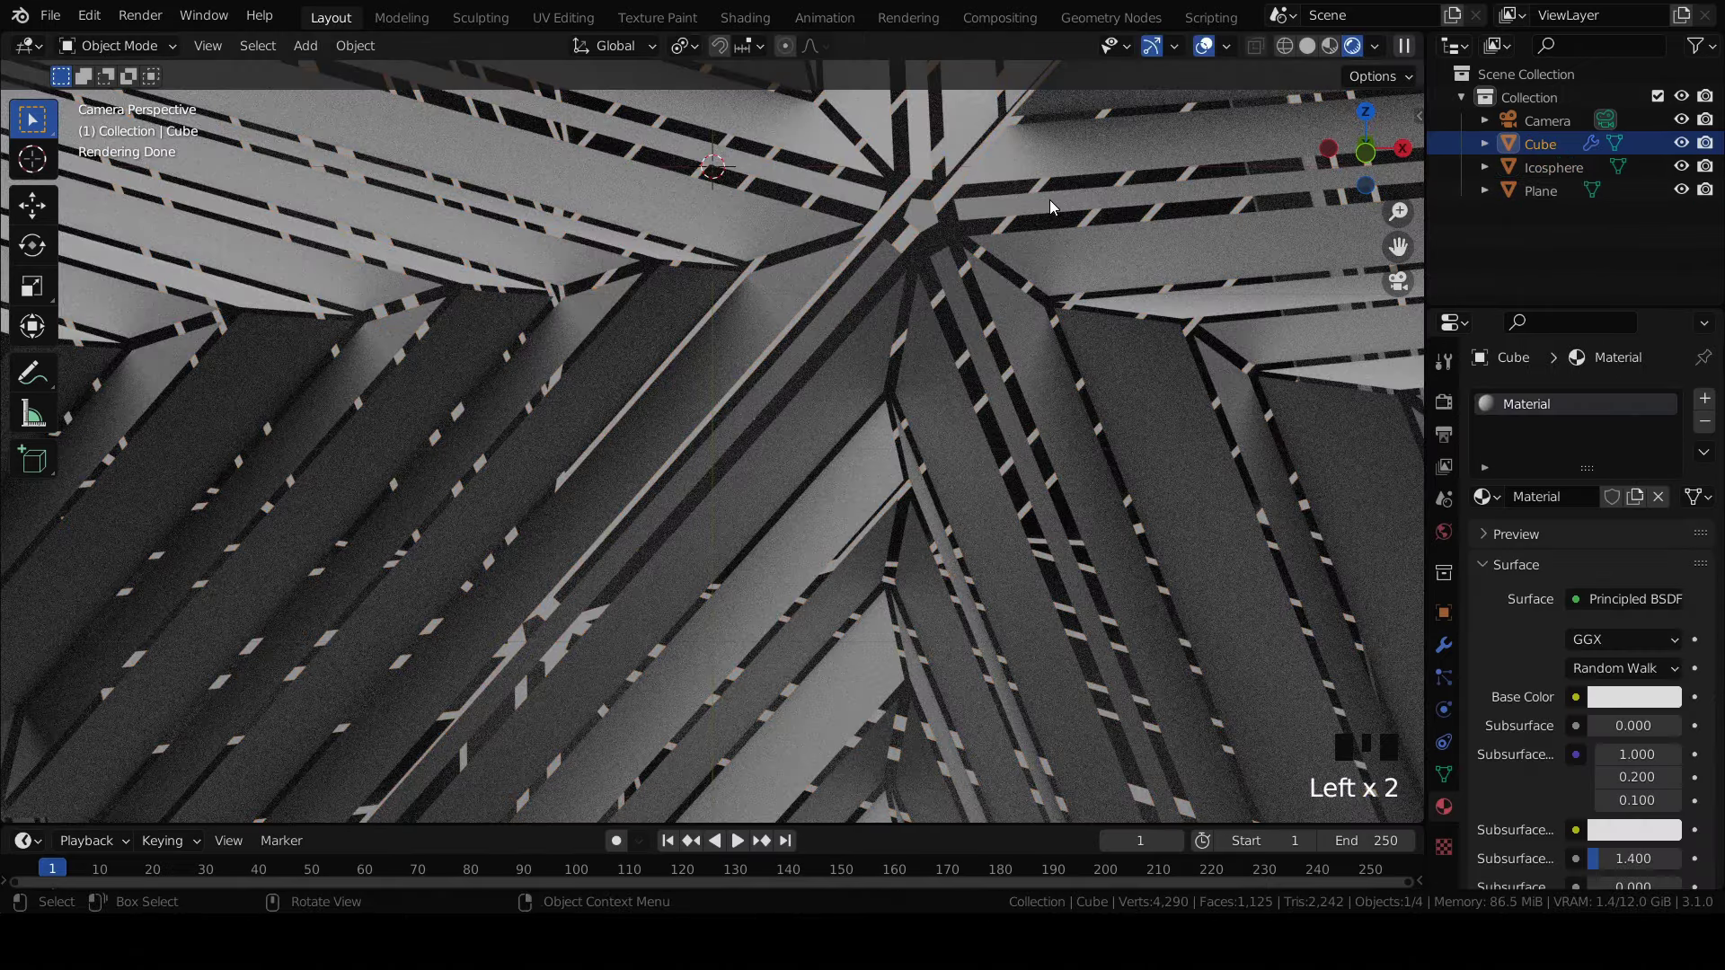
left_click(1112, 134)
left_click(1566, 497)
scroll(1527, 539, "down", 9)
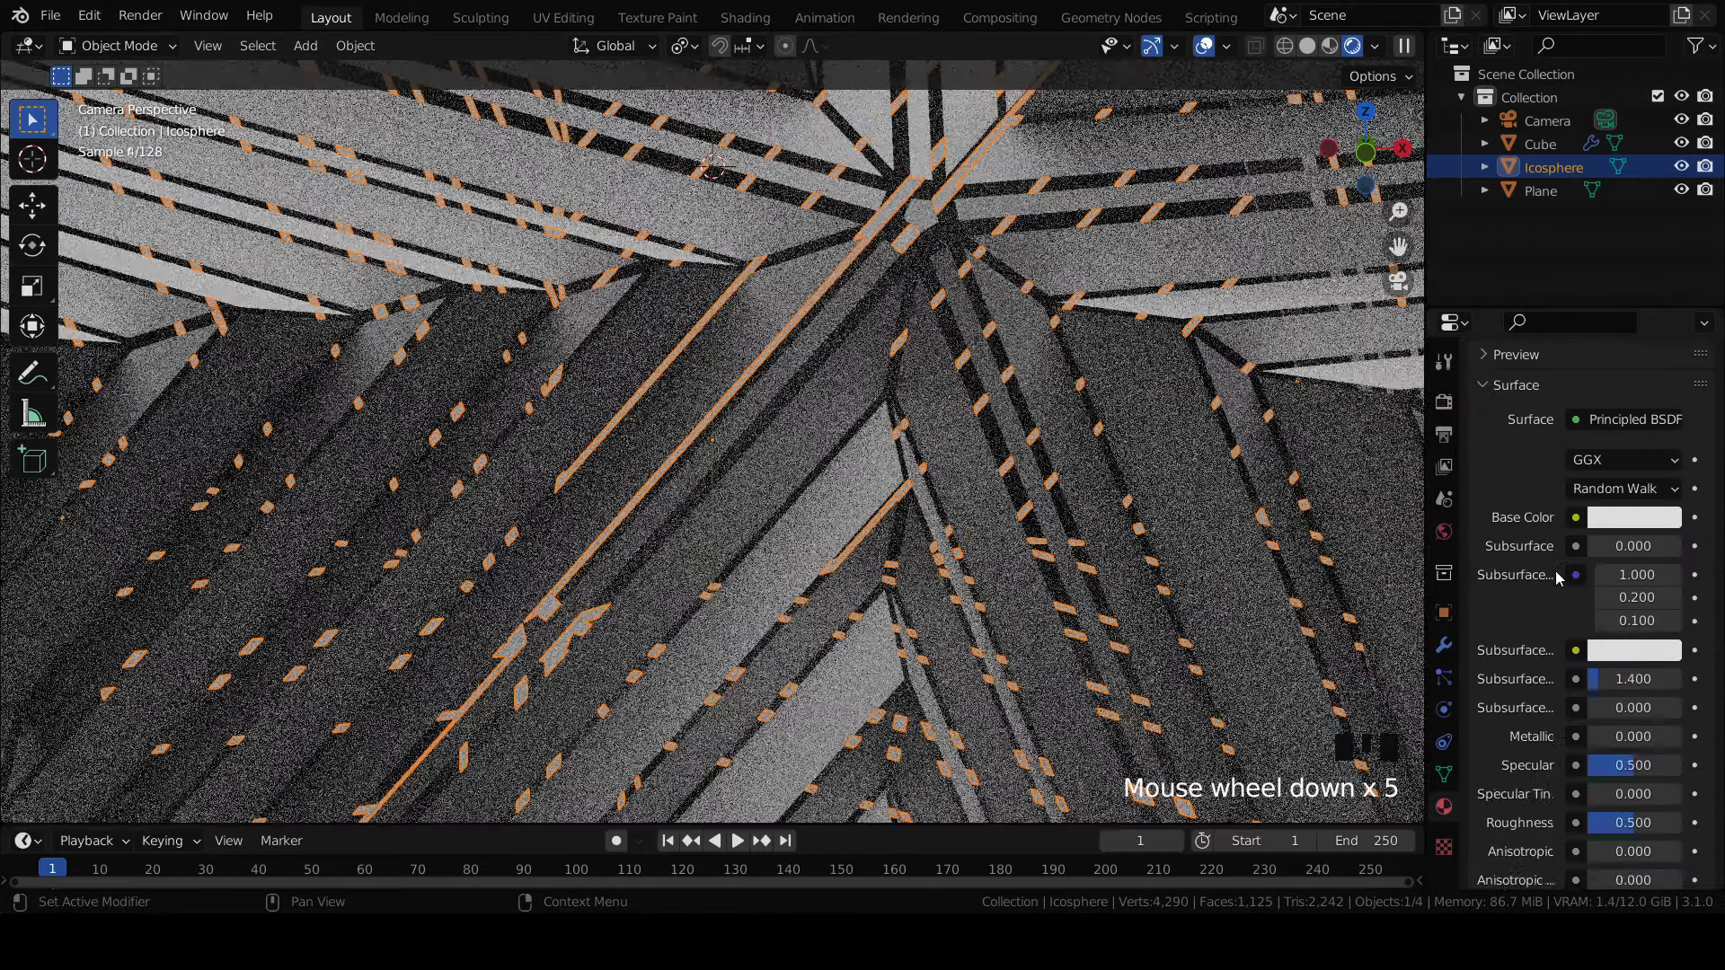
left_click_drag(1616, 627, 1677, 682)
Step: Set the icosphere material's base colour to light orange, about hue 0.062, saturation 0.601 and value 0.800
left_click(1646, 375)
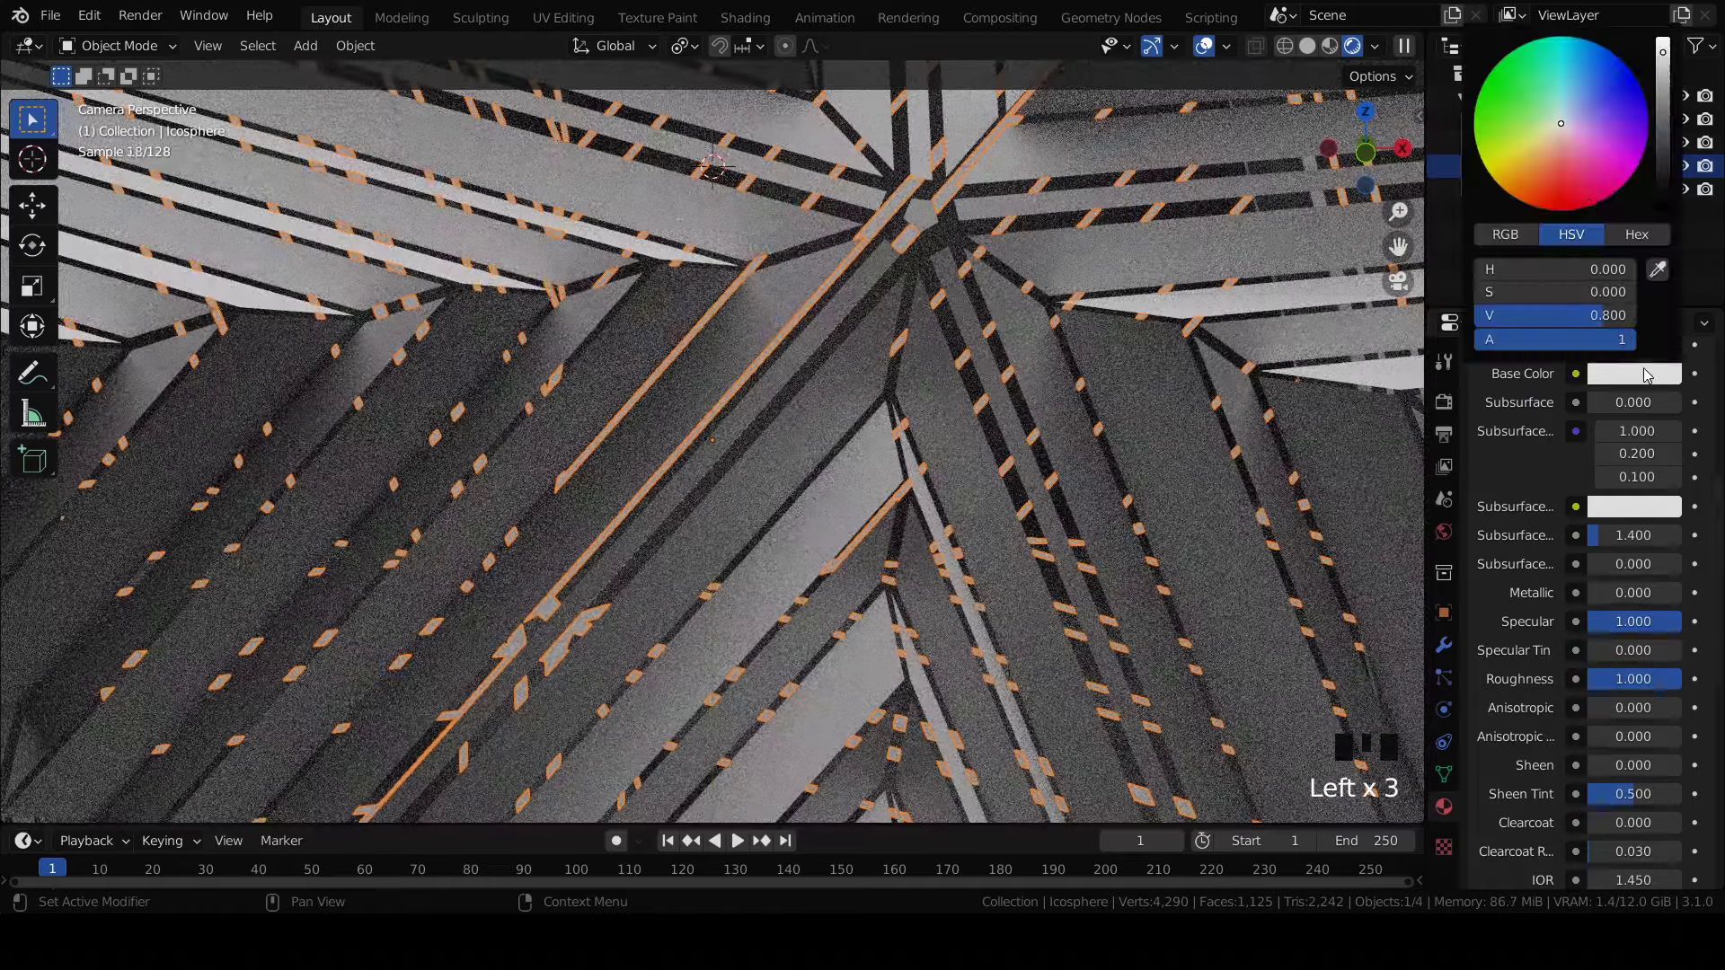
left_click(1551, 163)
scroll(1550, 164, "down", 2)
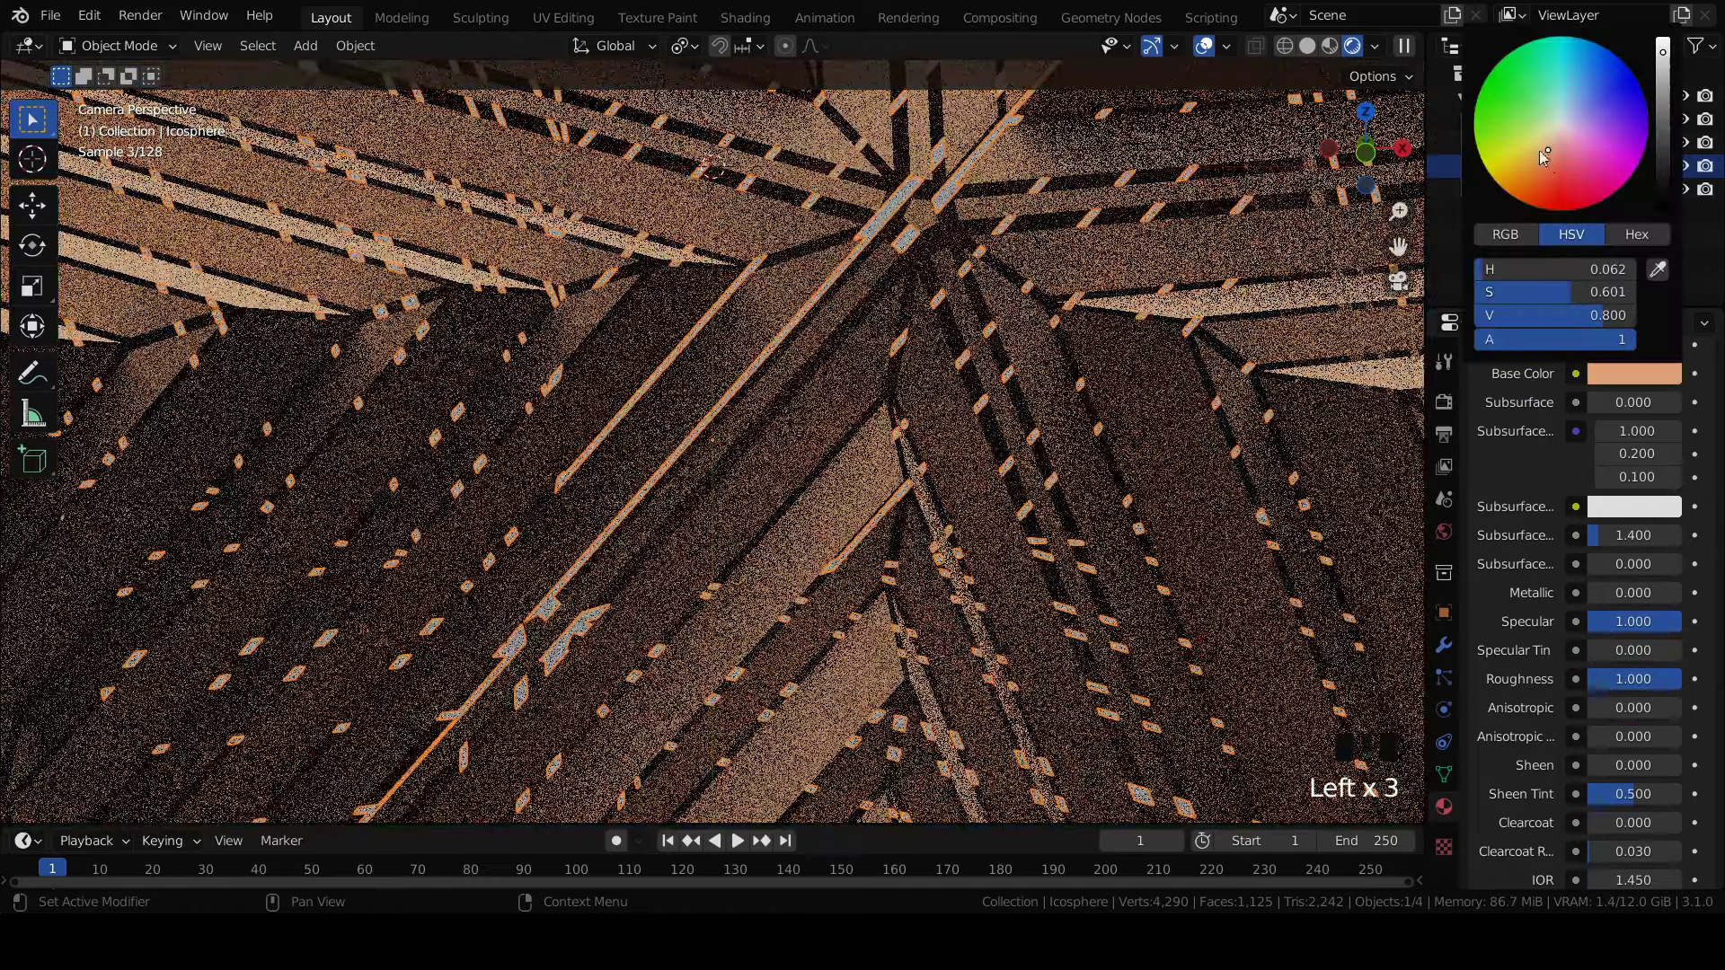
scroll(945, 392, "down", 8)
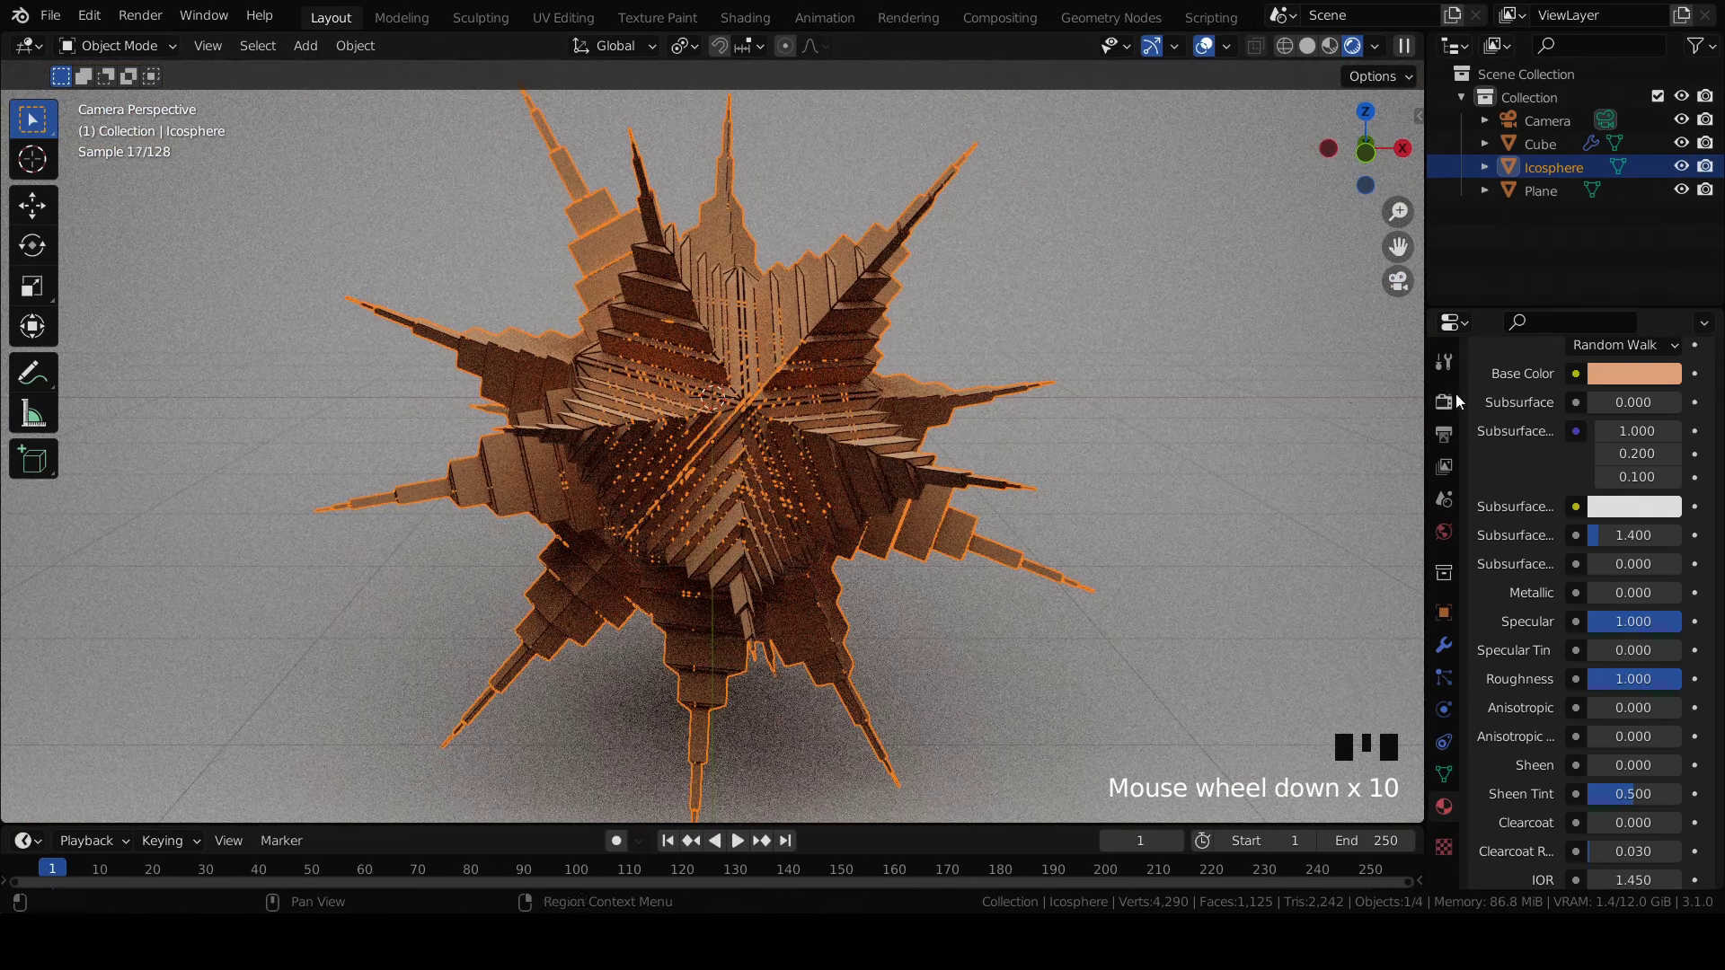
Step: Add a Solidify modifier to the icosphere
scroll(1592, 514, "down", 12)
left_click(1514, 398)
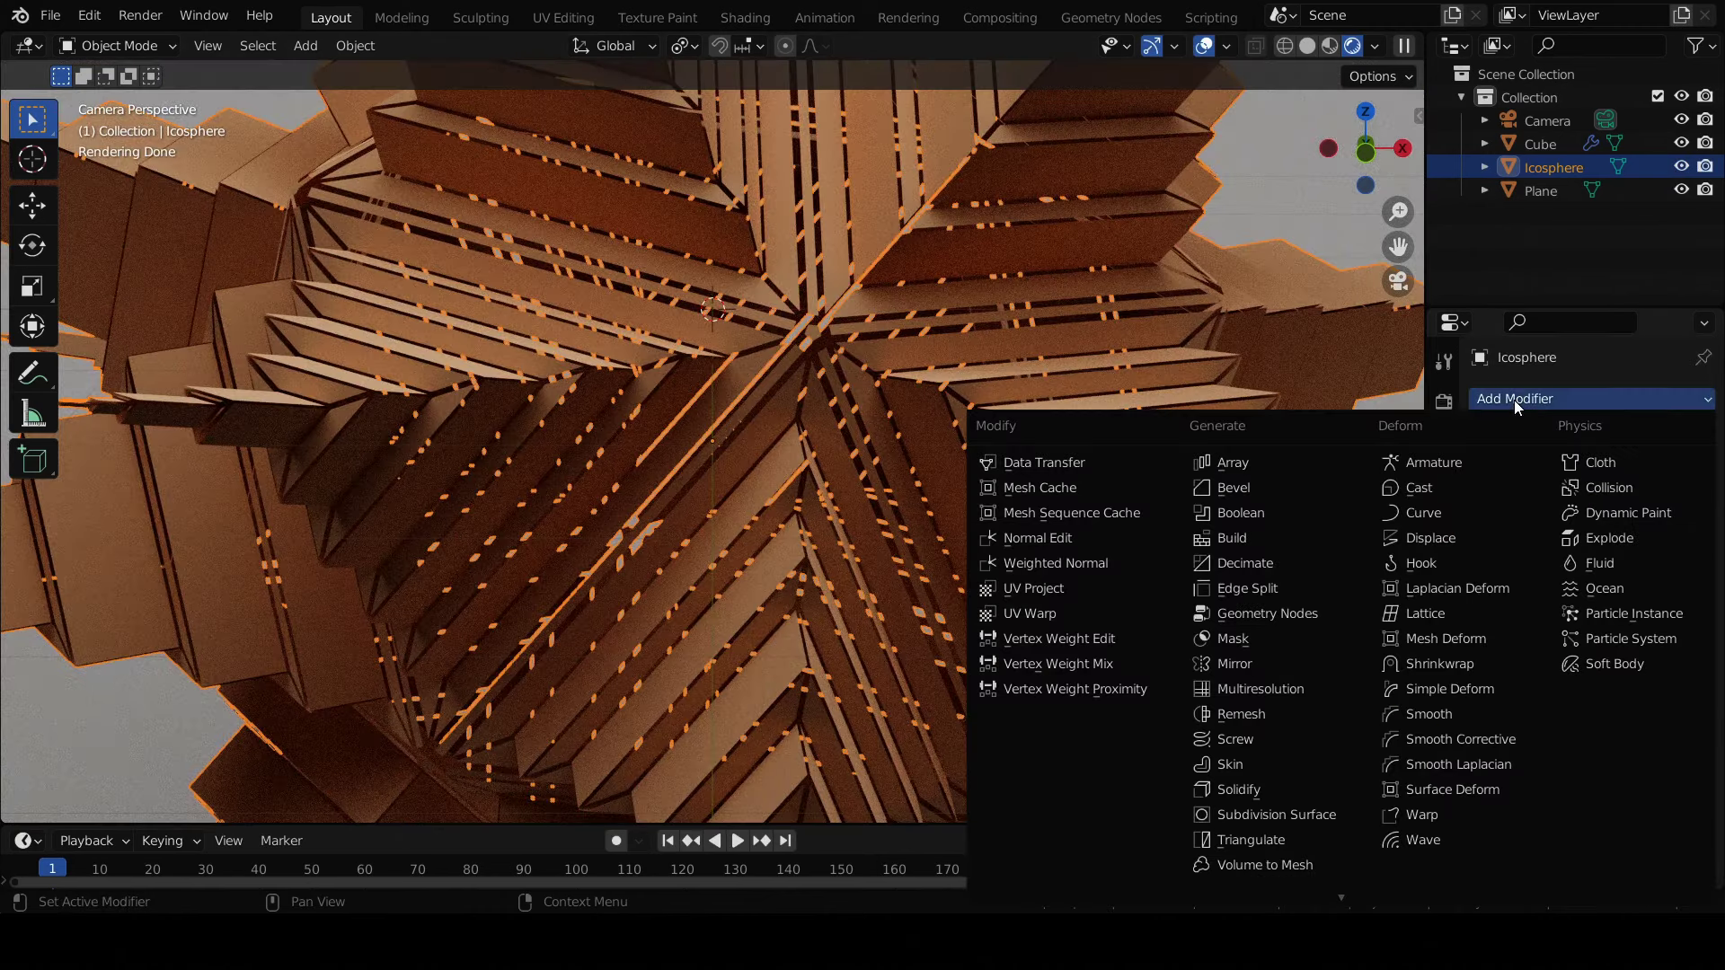
left_click(1281, 794)
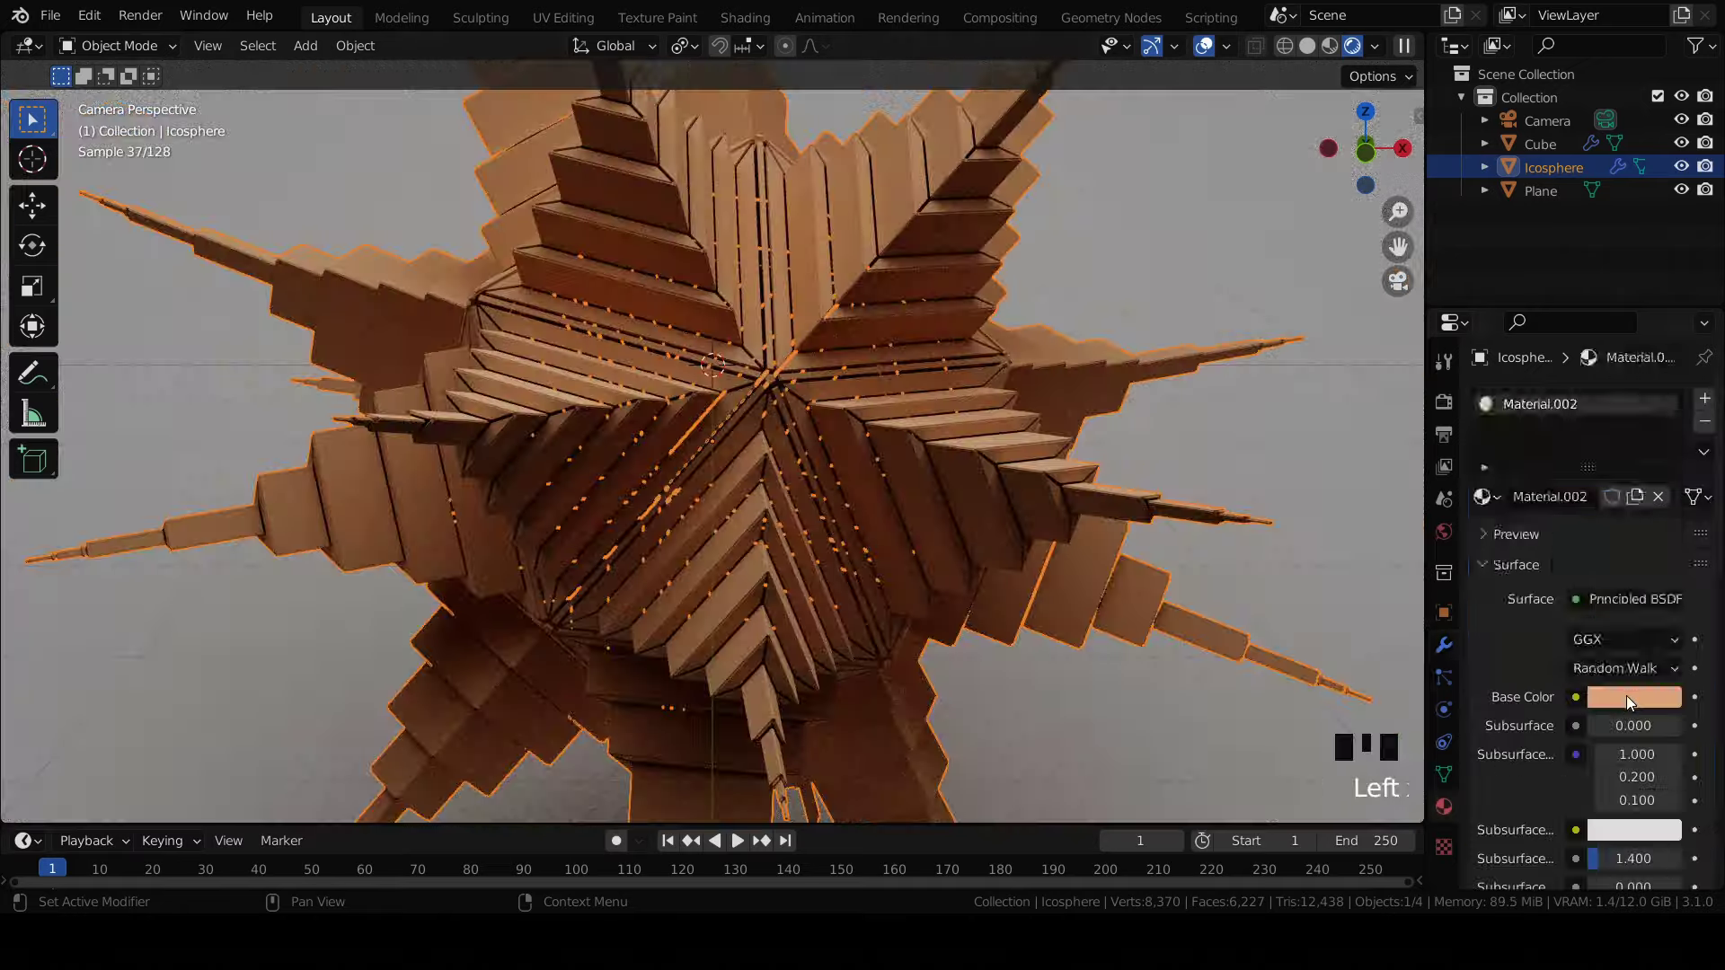
Step: Set the icosphere material's base colour to golden yellow, about hue 0.090, saturation 0.812 and value 0.800
left_click(1626, 702)
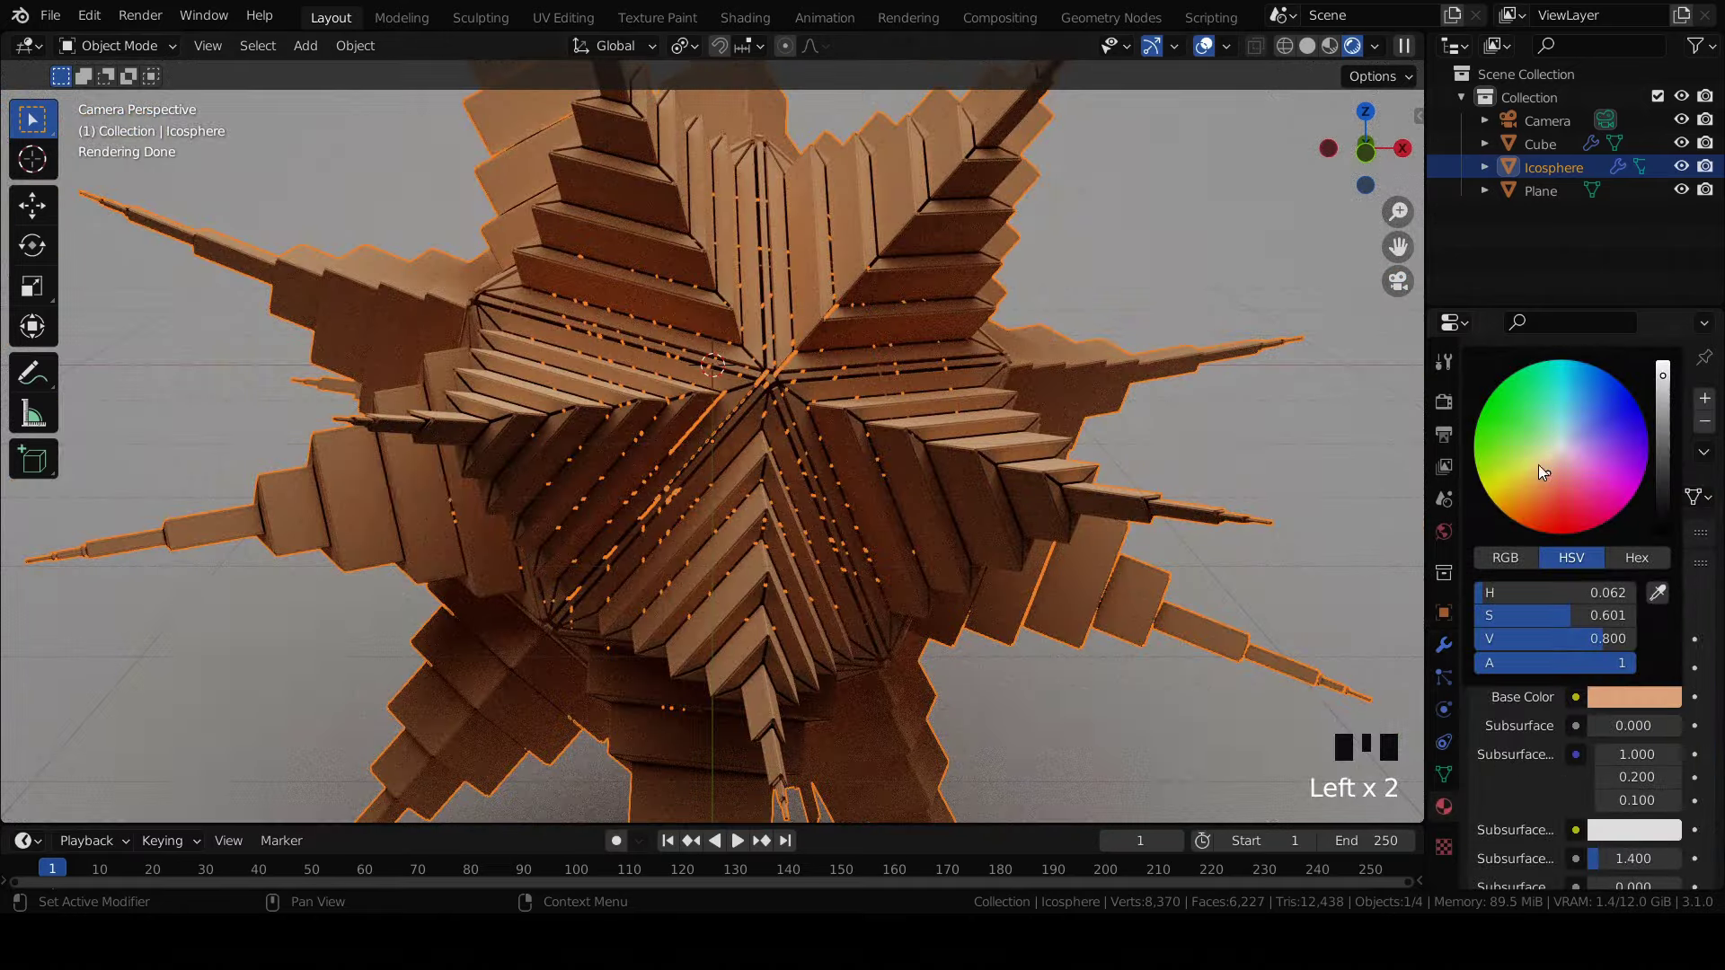
left_click(1536, 474)
left_click_drag(1535, 476, 1531, 483)
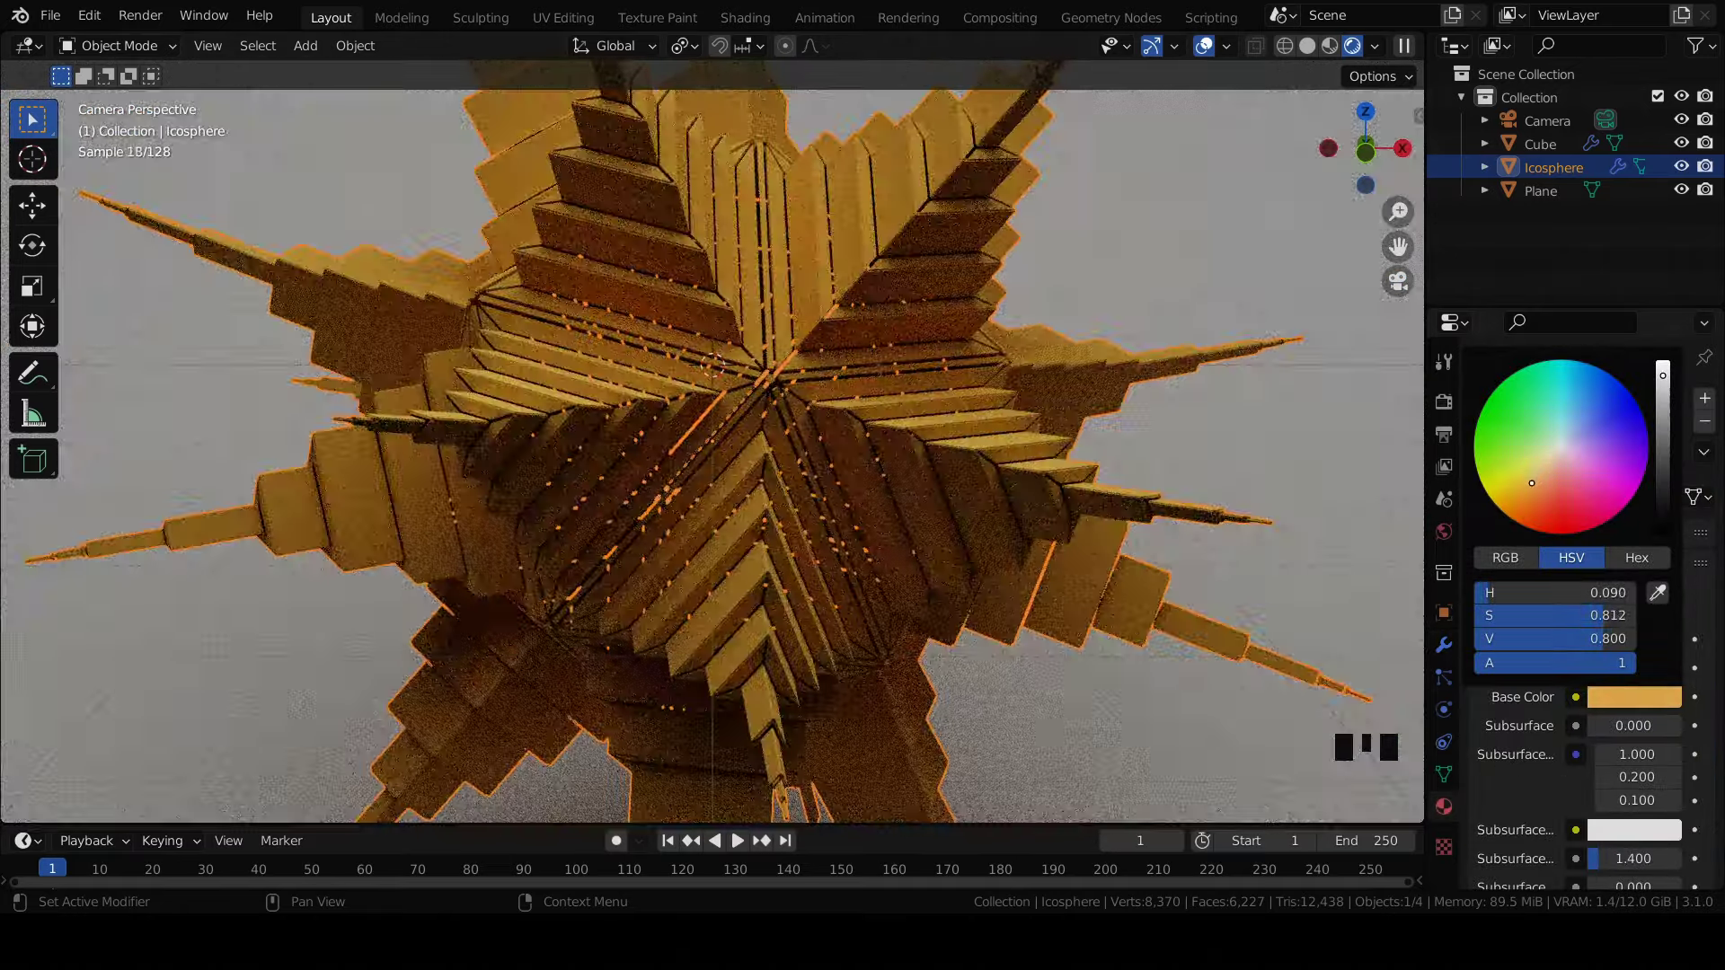
Step: Set the curved backdrop material's Specular and Roughness to 1.000 and change its base colour to blue
left_click(1252, 391)
scroll(1243, 476, "down", 4)
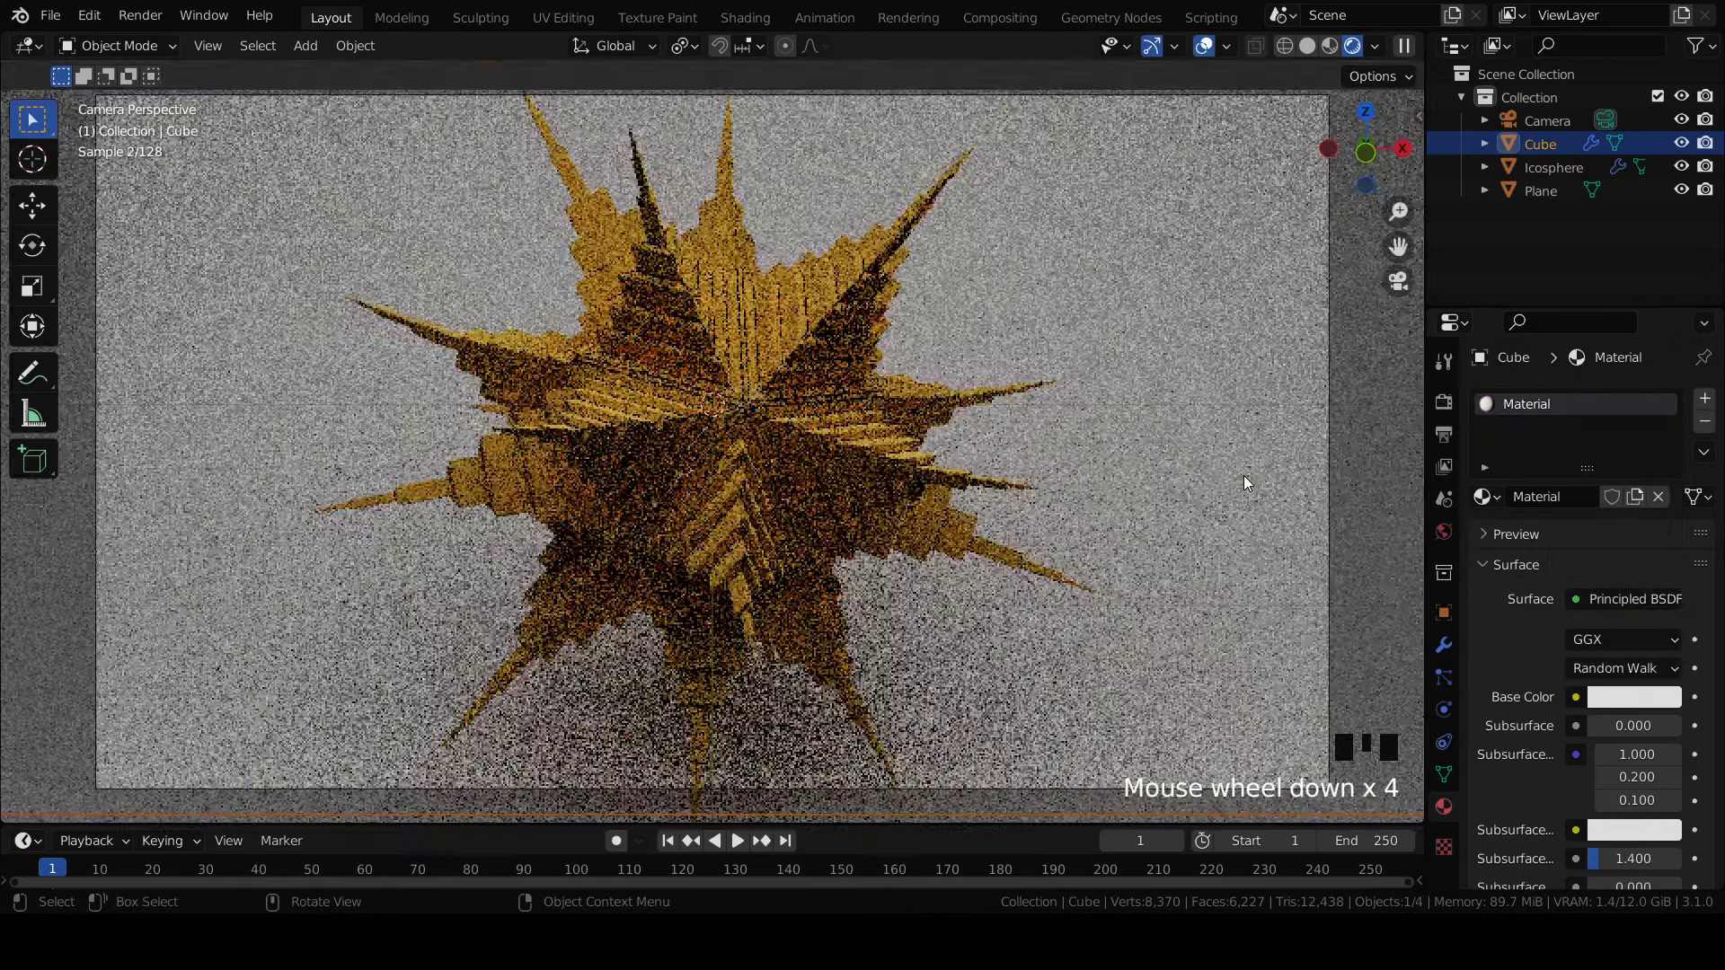
left_click(1166, 436)
scroll(1559, 601, "down", 7)
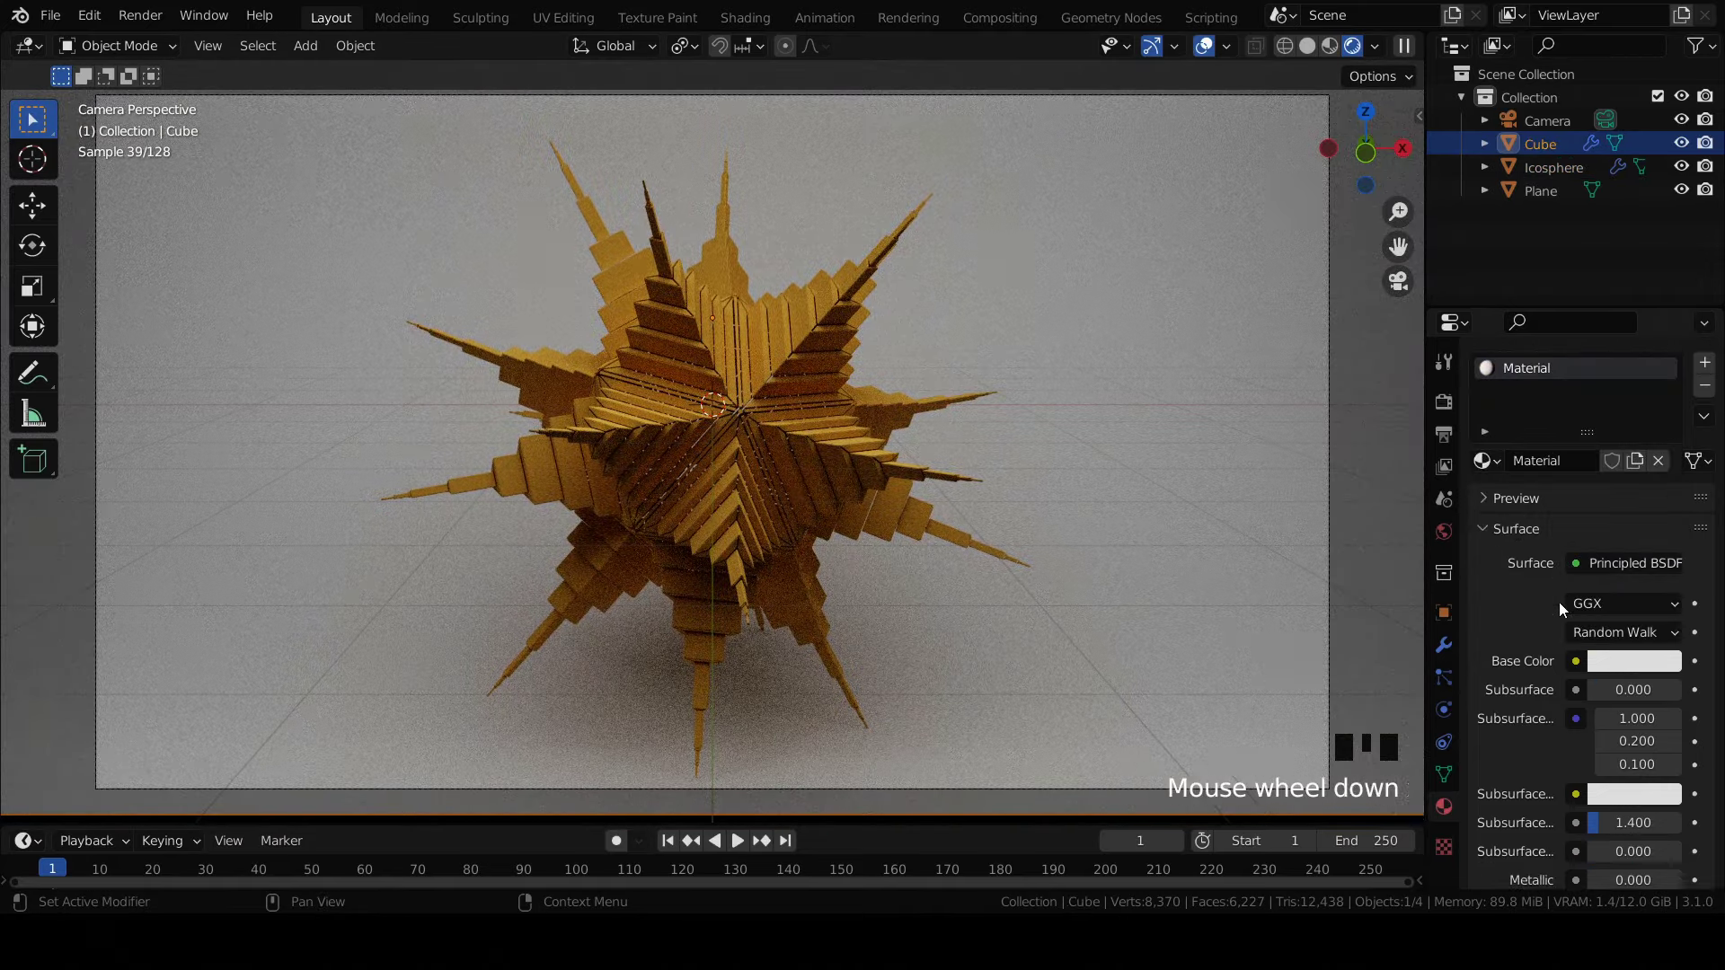
left_click_drag(1608, 694, 1686, 693)
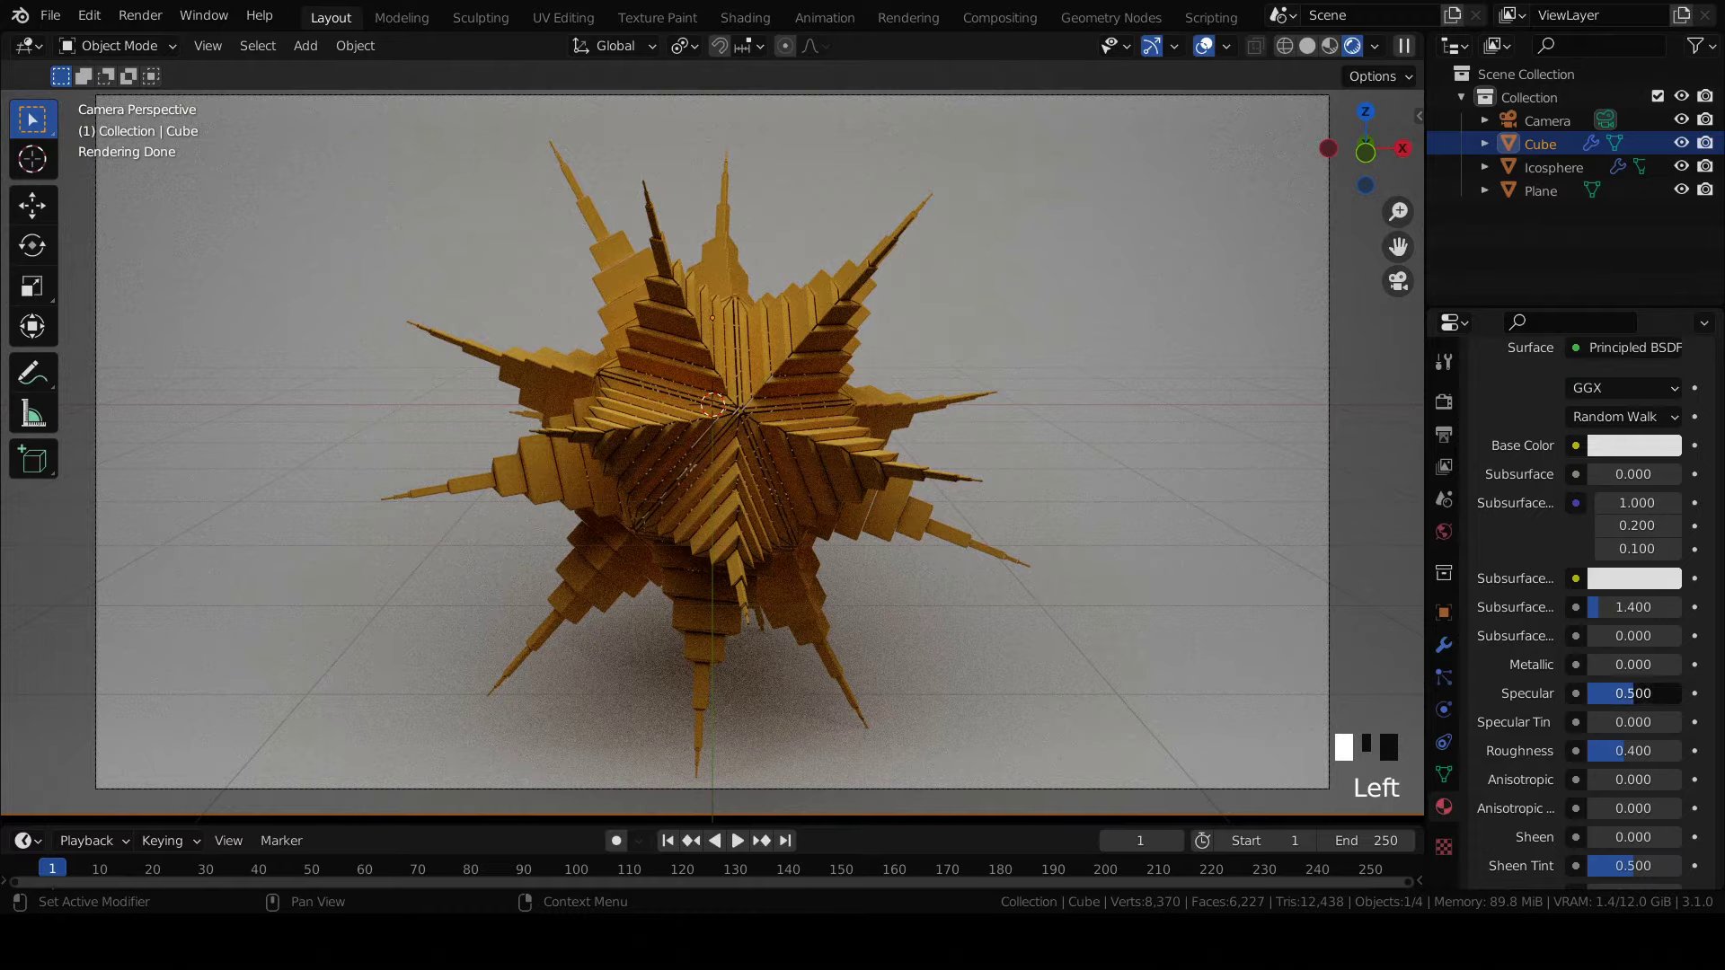
left_click_drag(1622, 751, 1687, 750)
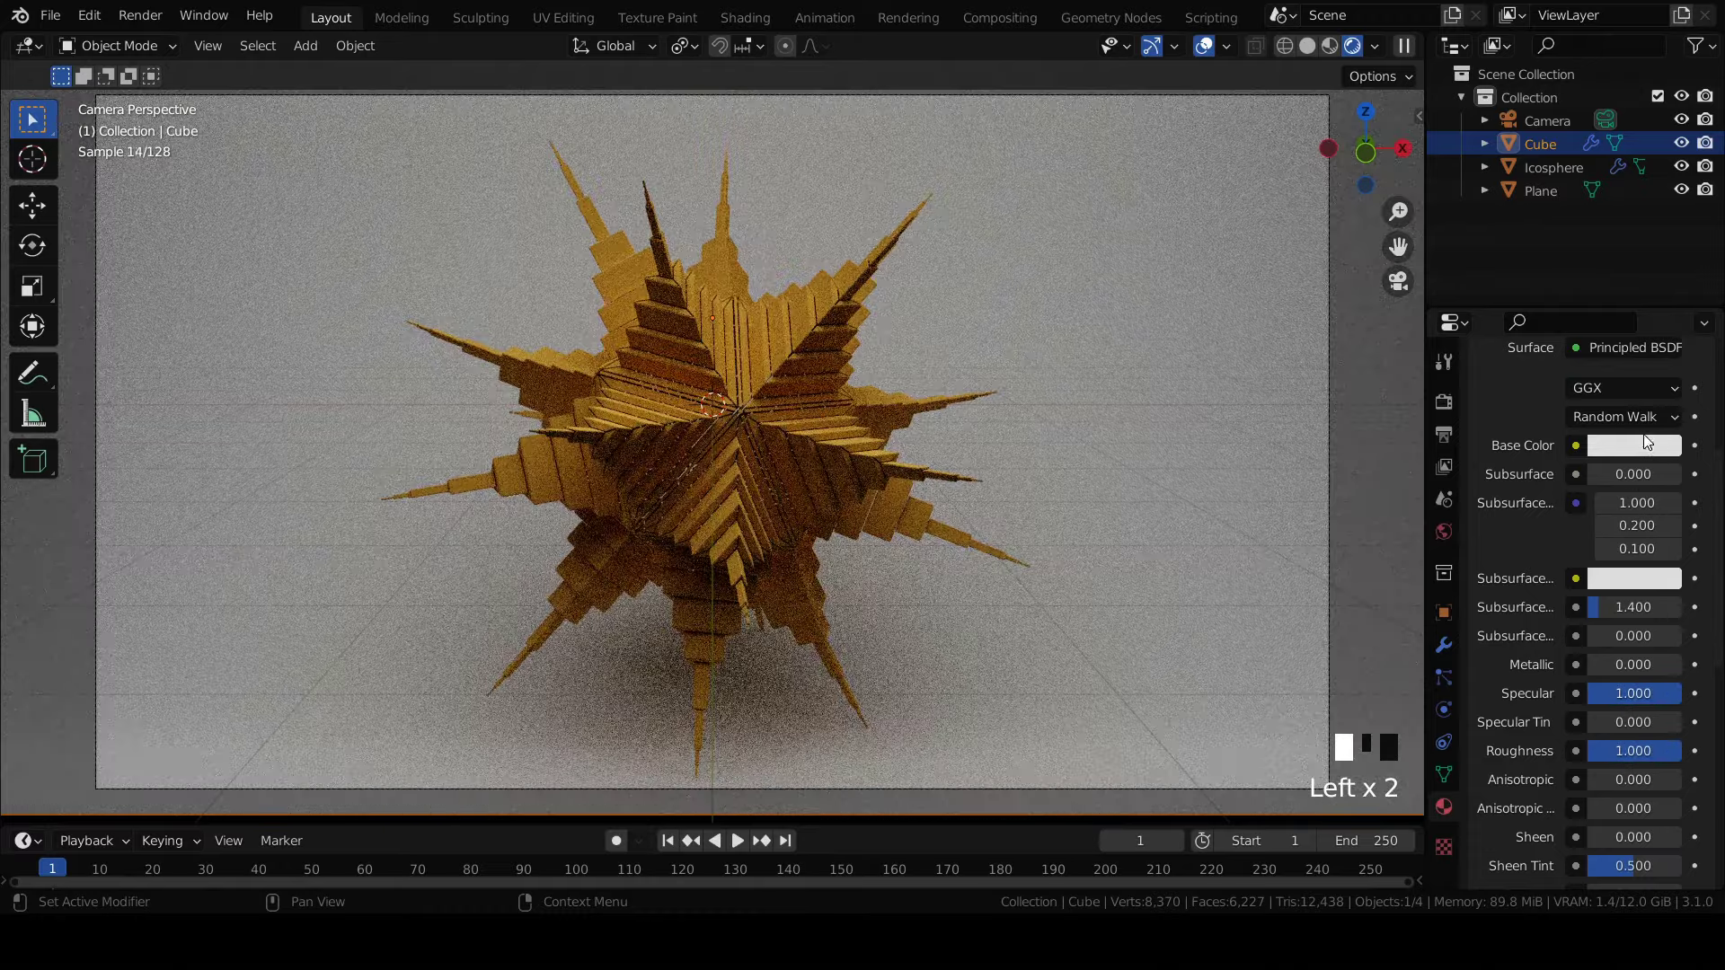
left_click(1651, 446)
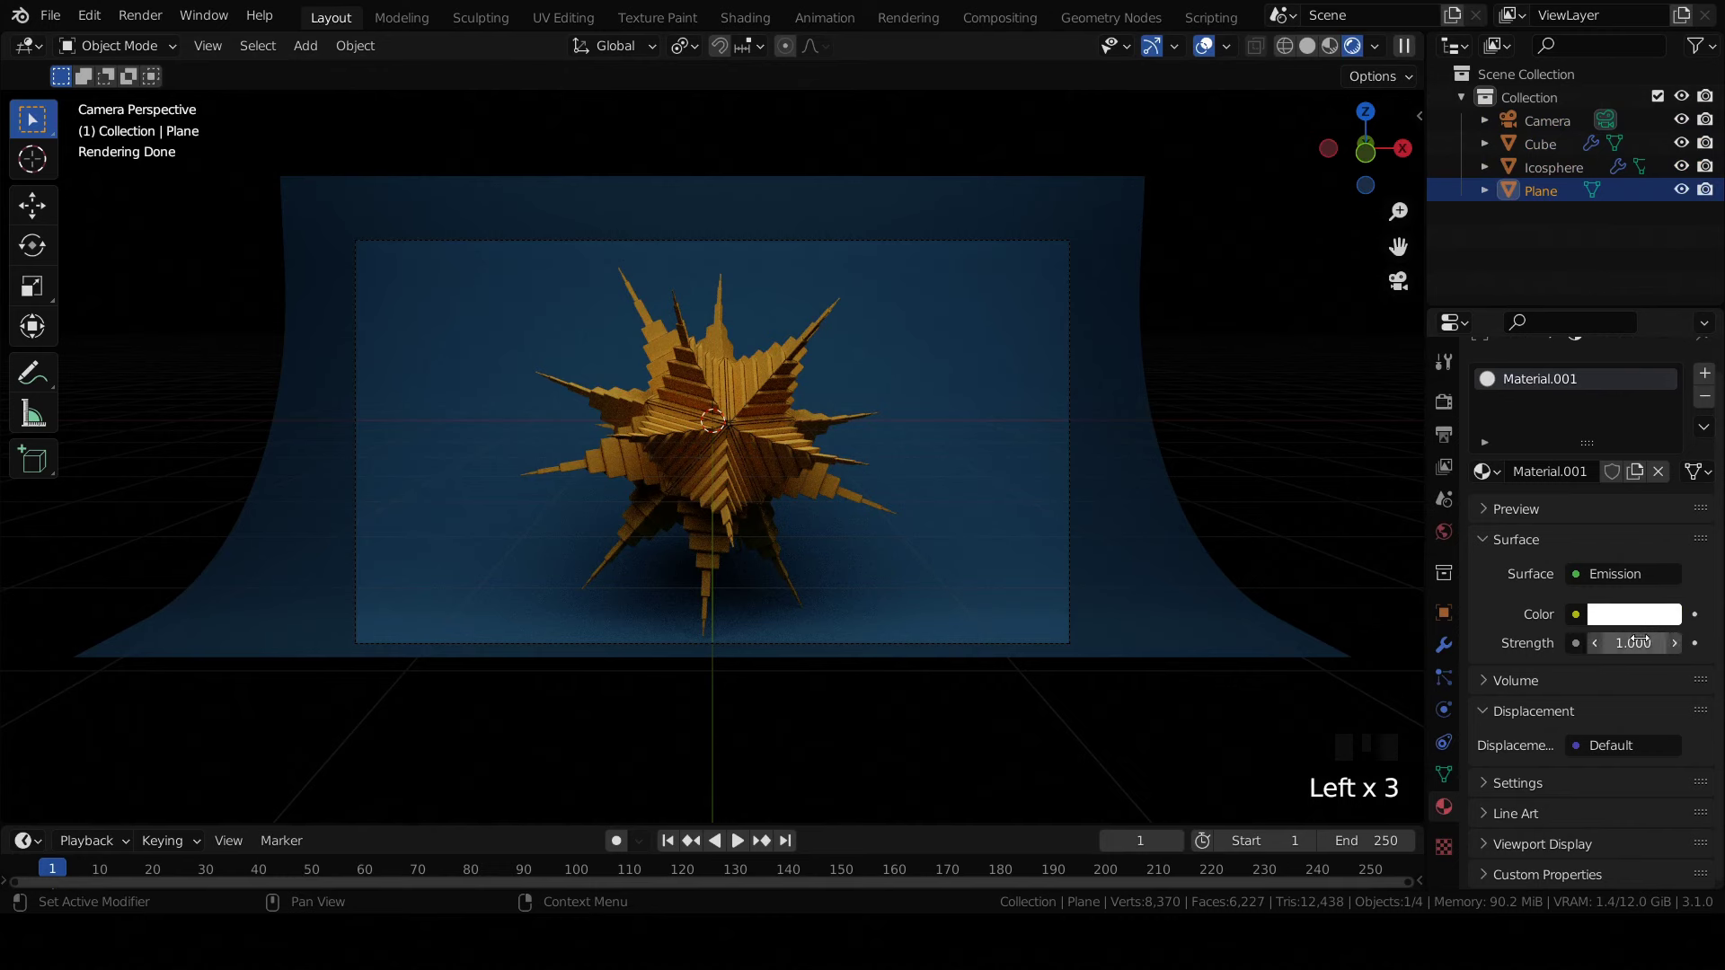
Step: Set the emission strength of the overhead light plane's material to 2.000
left_click(1641, 643)
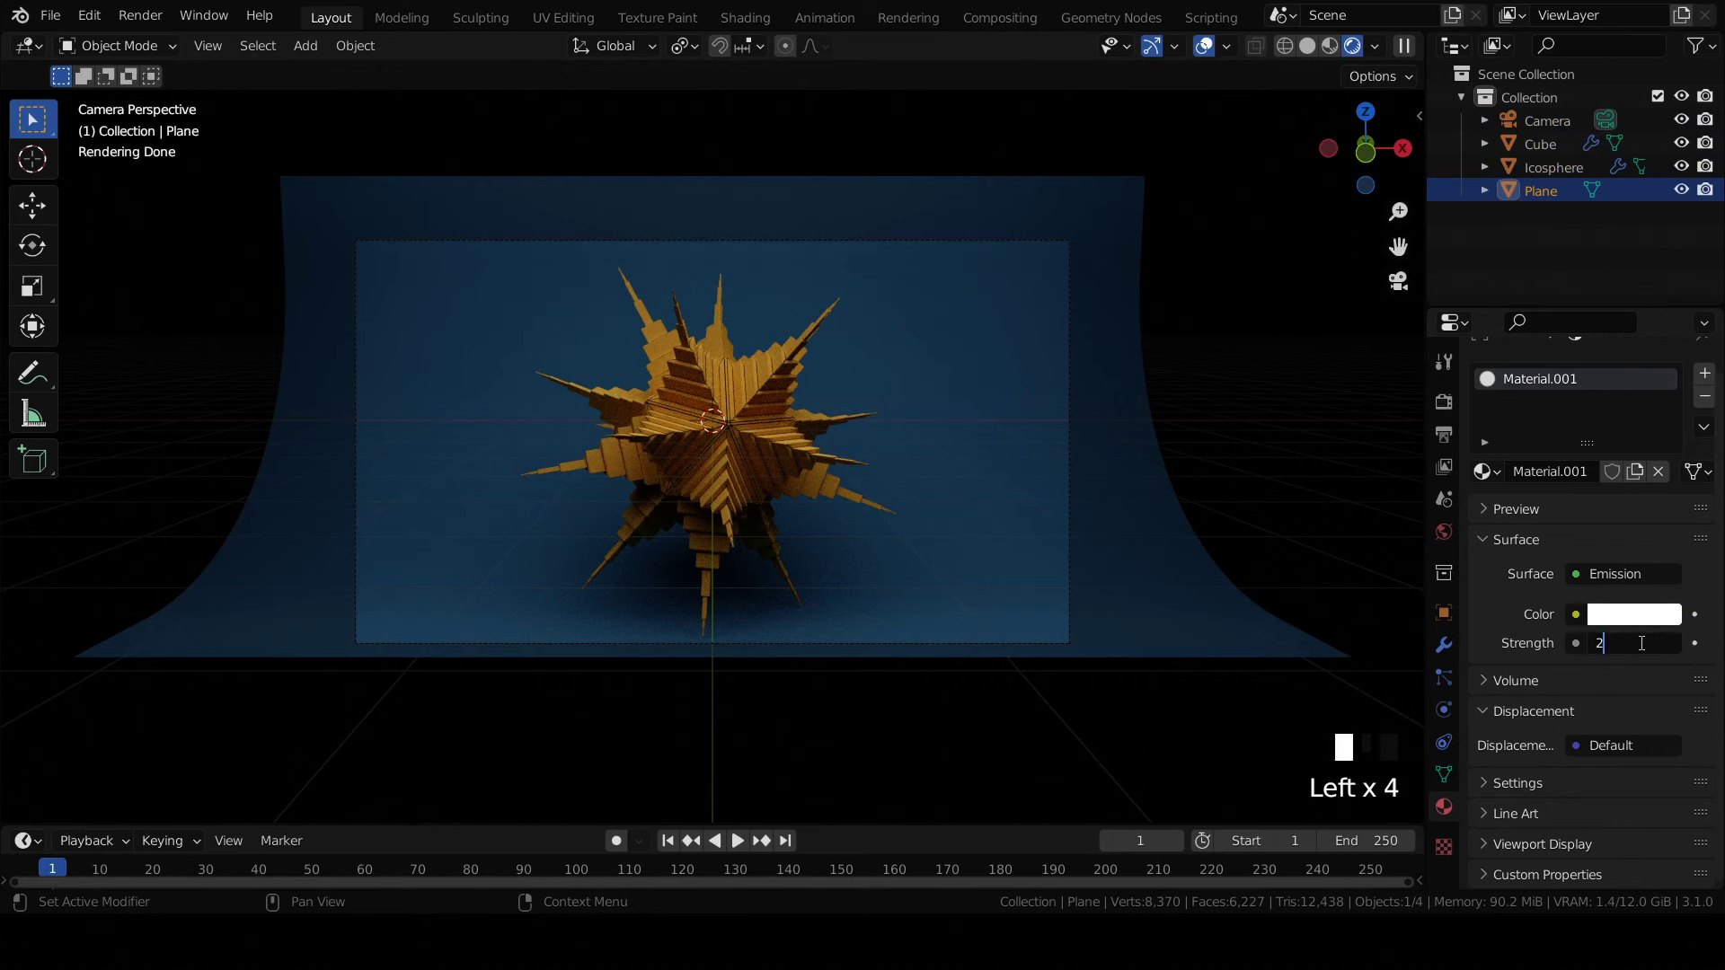
key("Return")
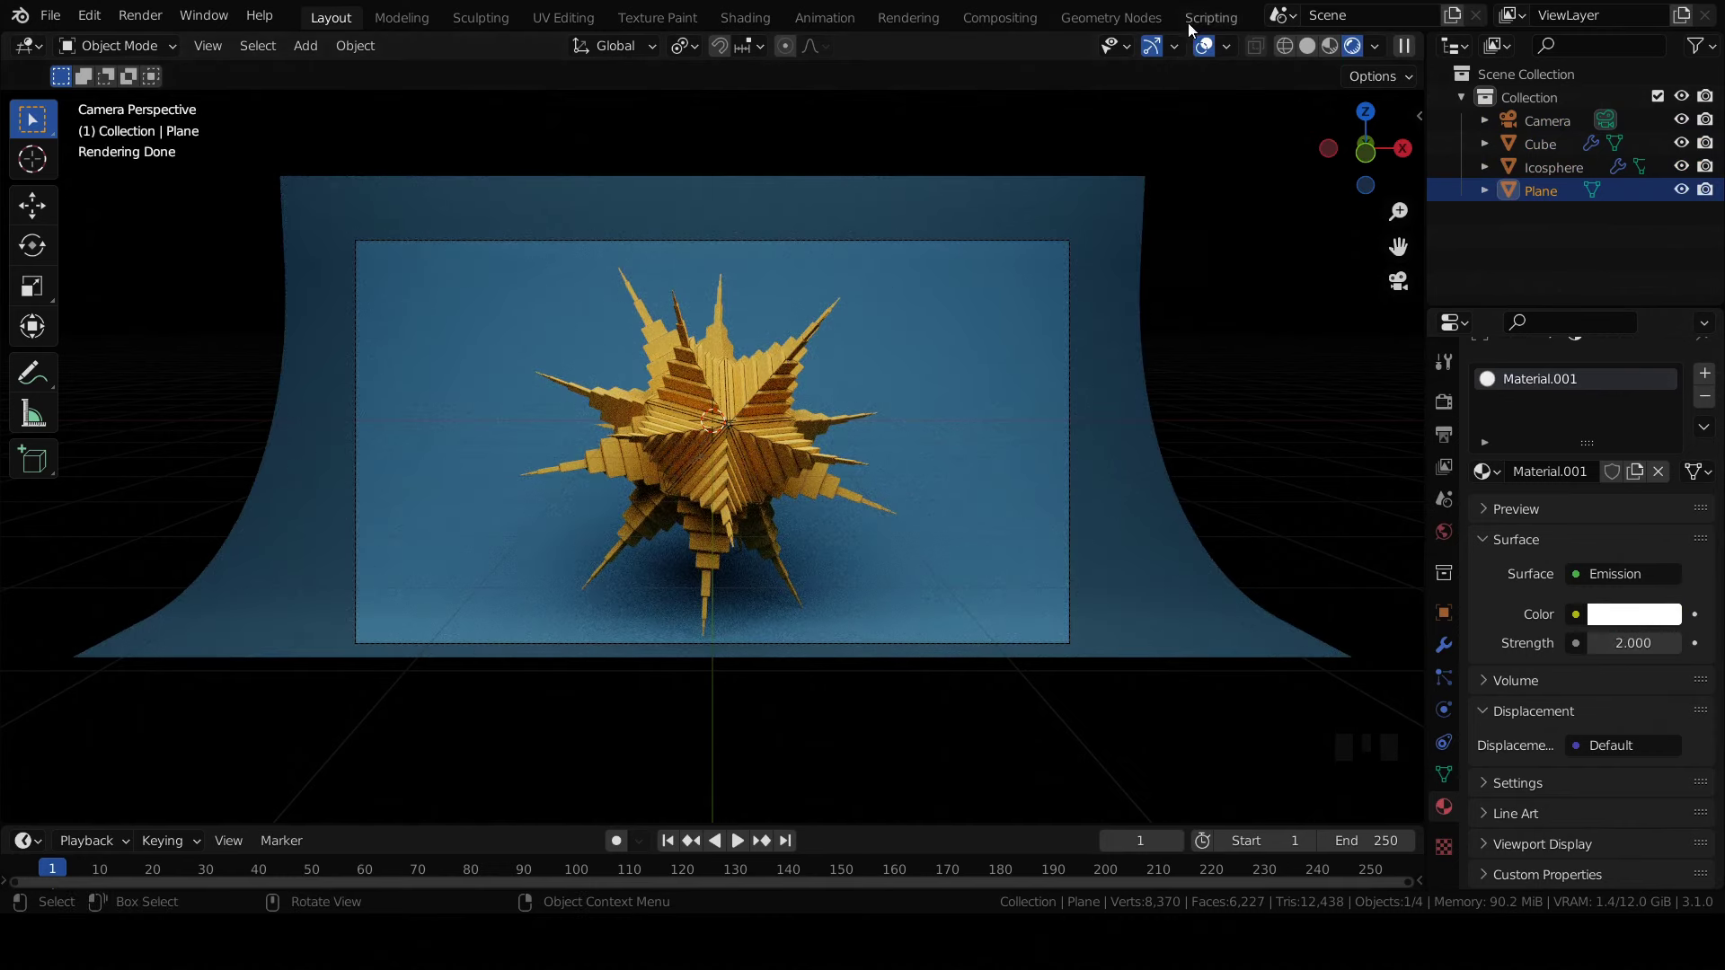
Step: Hide the viewport overlays and gizmos and inspect the rendered paper-fold sculpture up close
left_click(1208, 45)
left_click(1151, 49)
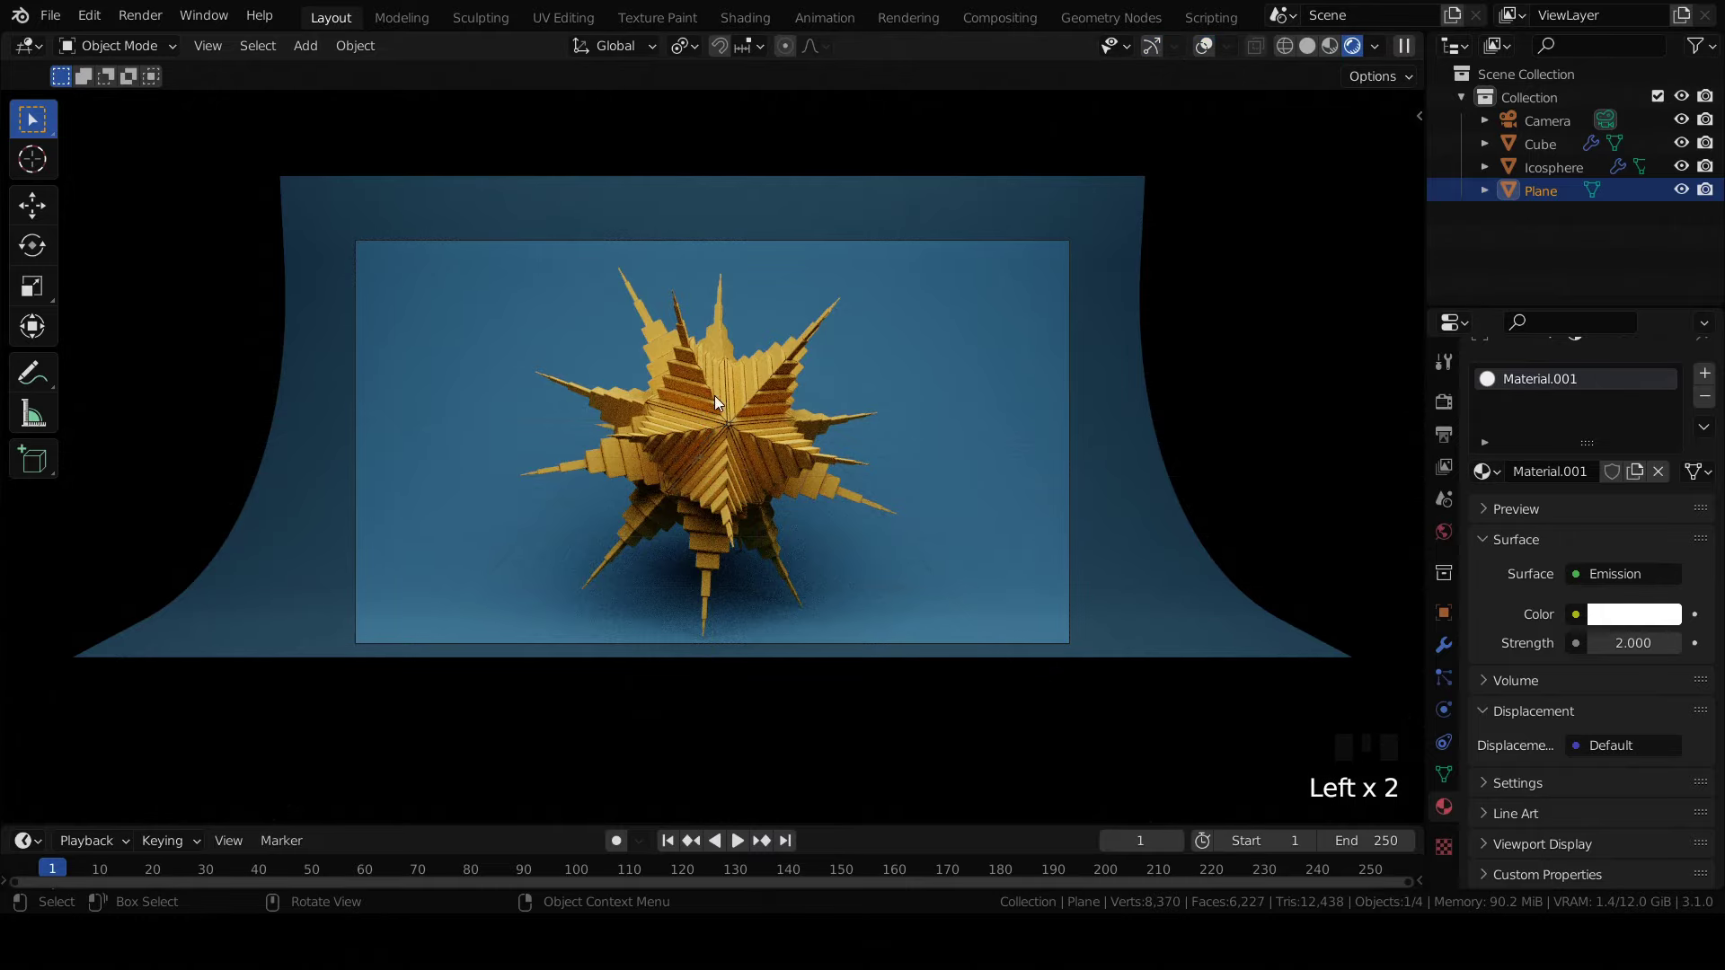
scroll(867, 277, "up", 6)
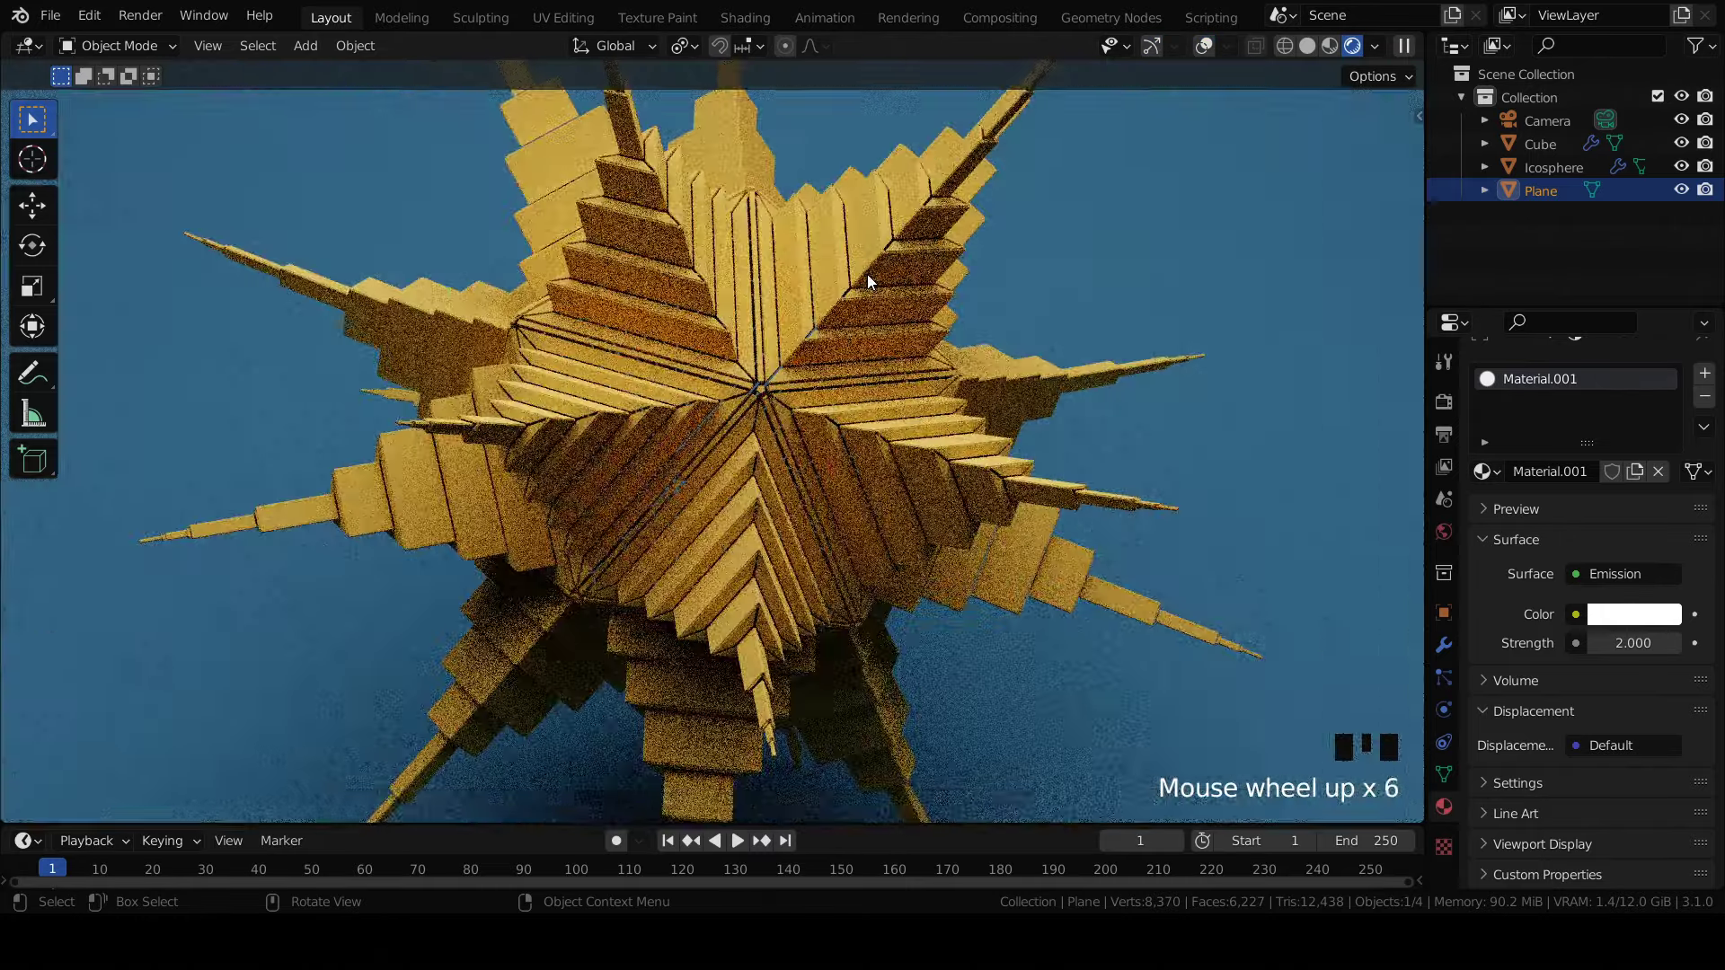